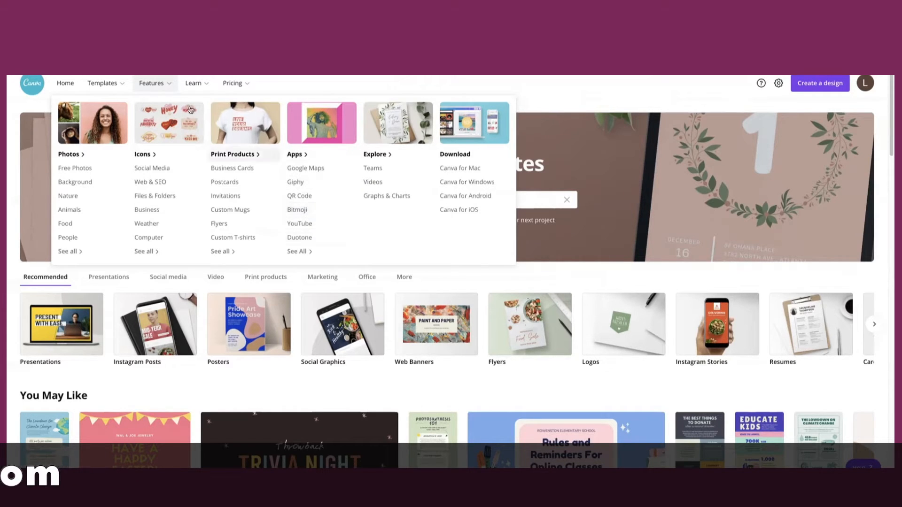
- Look over the Learn and Pricing offerings, then examine the design types, recent designs and suggested templates on the home page
{"action": "mouse_move", "coordinate": [195, 92]}
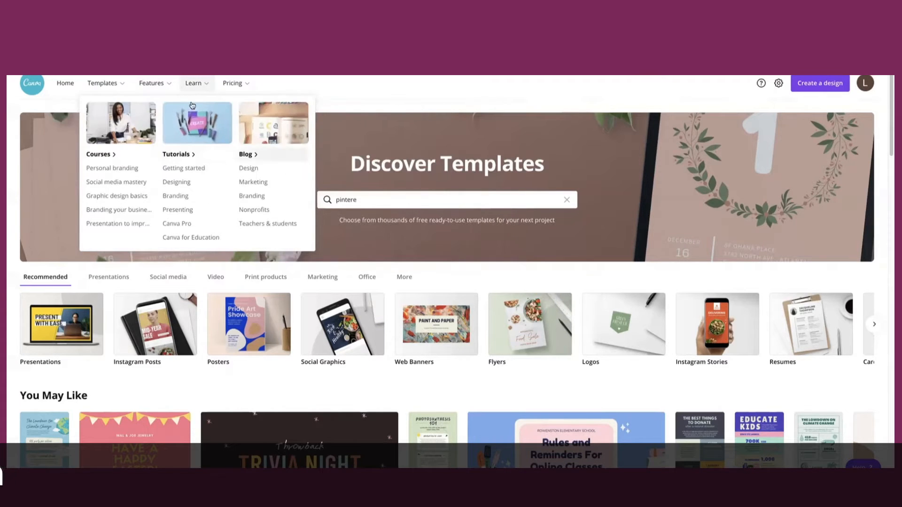
{"action": "mouse_move", "coordinate": [244, 85]}
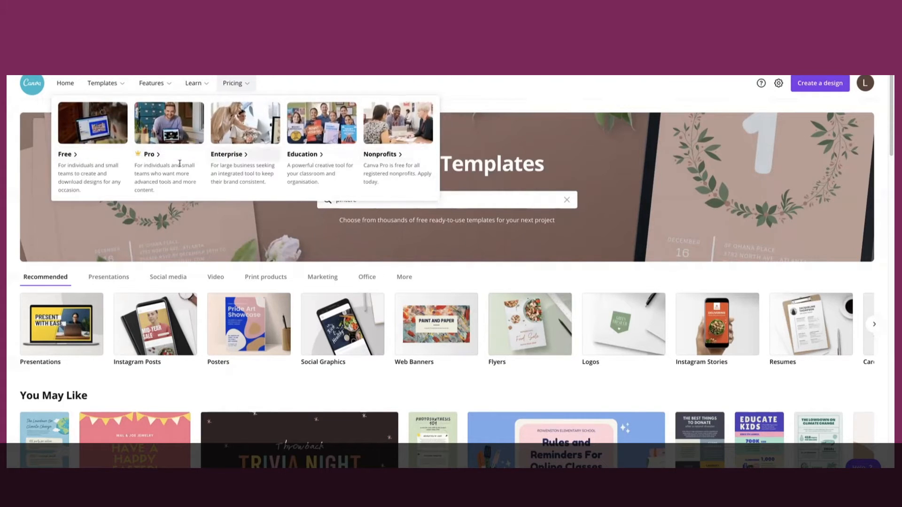
{"action": "left_click", "coordinate": [32, 87]}
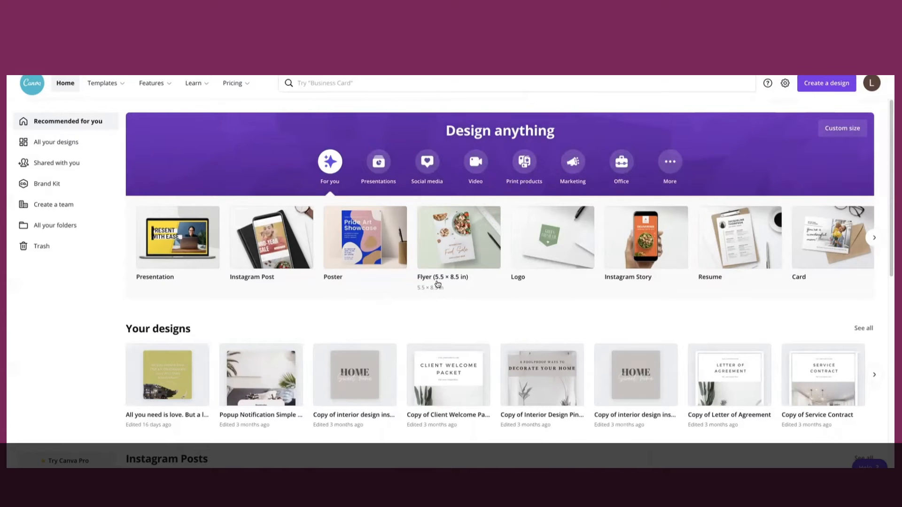
{"action": "scroll", "coordinate": [411, 327], "scroll_direction": "down", "scroll_amount": 3}
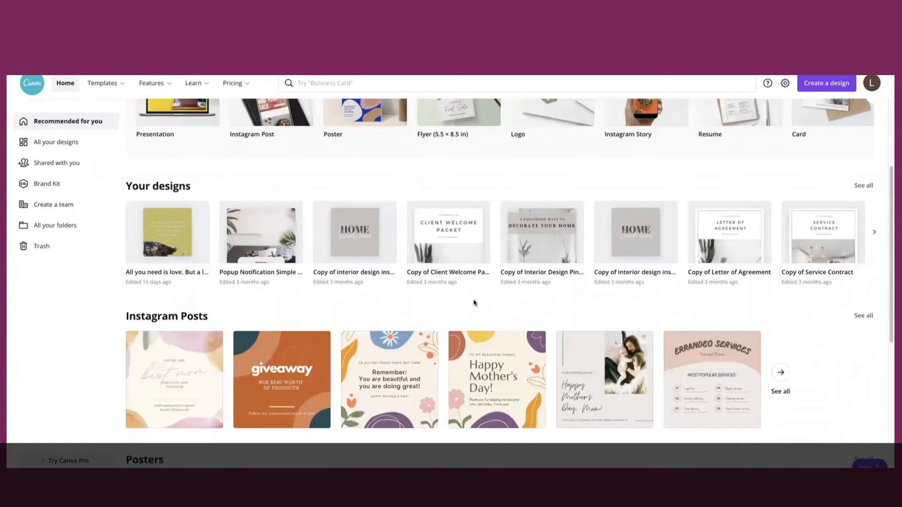
{"action": "scroll", "coordinate": [412, 318], "scroll_direction": "down", "scroll_amount": 2}
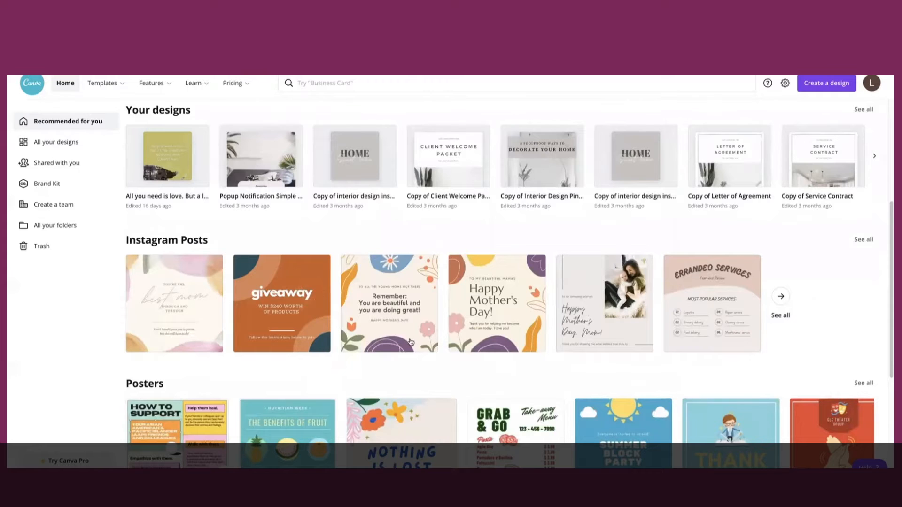
{"action": "scroll", "coordinate": [412, 344], "scroll_direction": "down", "scroll_amount": 1}
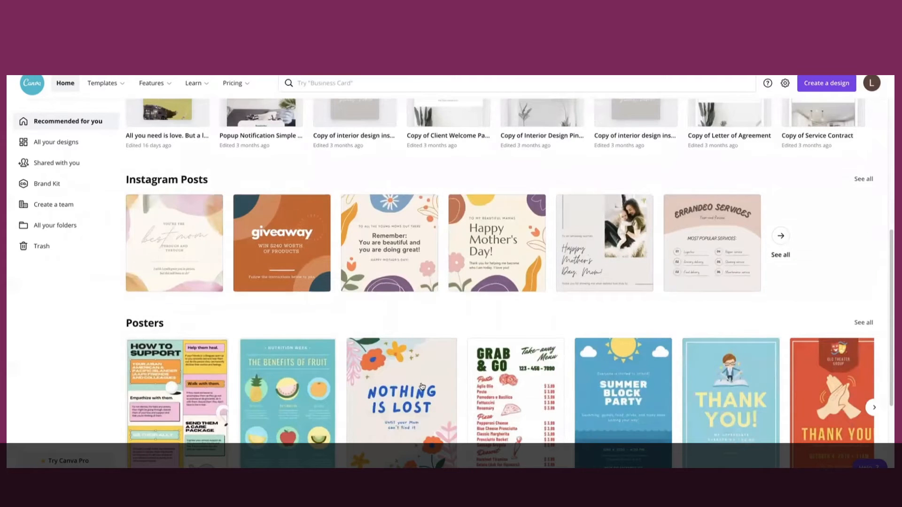
{"action": "scroll", "coordinate": [423, 383], "scroll_direction": "down", "scroll_amount": 10}
{"action": "scroll", "coordinate": [416, 378], "scroll_direction": "down", "scroll_amount": 2}
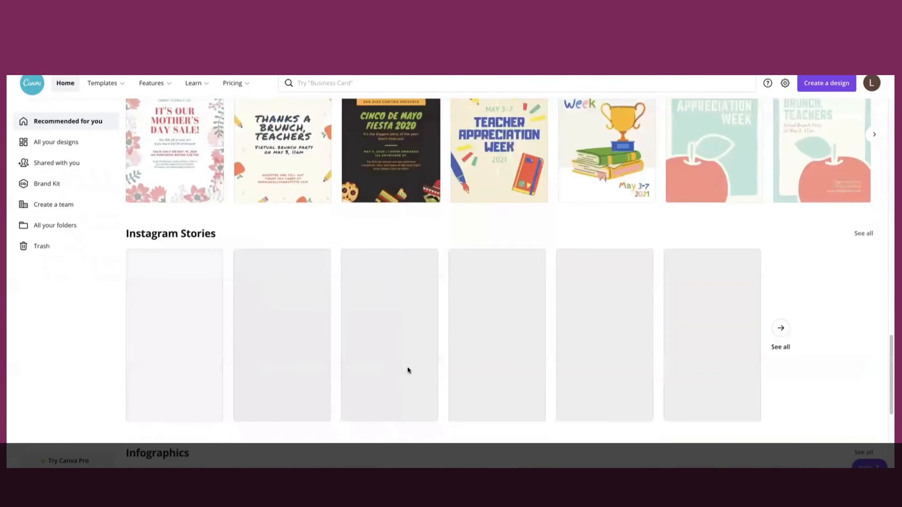
{"action": "scroll", "coordinate": [408, 369], "scroll_direction": "up", "scroll_amount": 20}
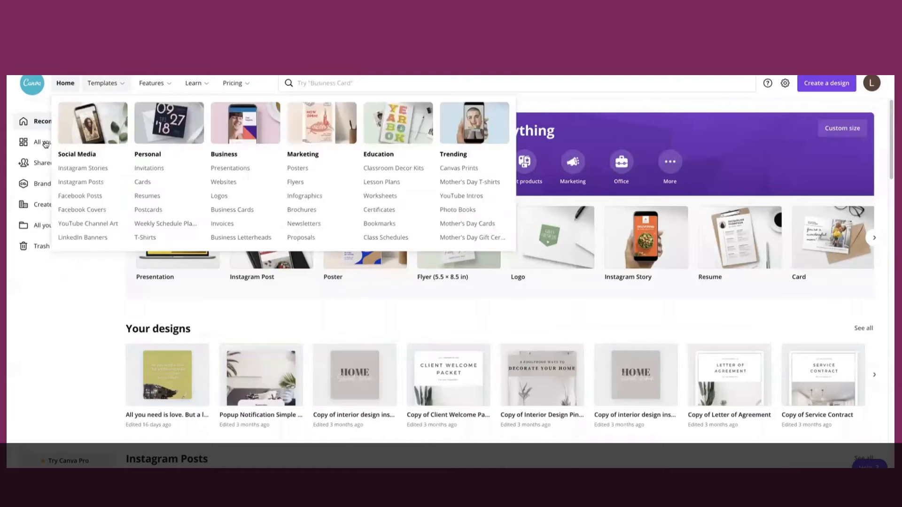
- Review all existing designs, the designs shared with the account, and the Brand Kit section
{"action": "left_click", "coordinate": [47, 142]}
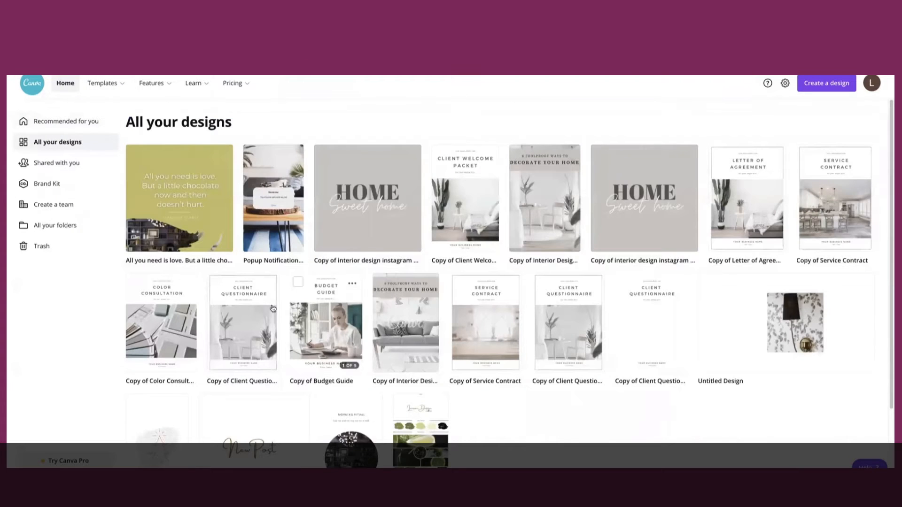
{"action": "left_click", "coordinate": [60, 164]}
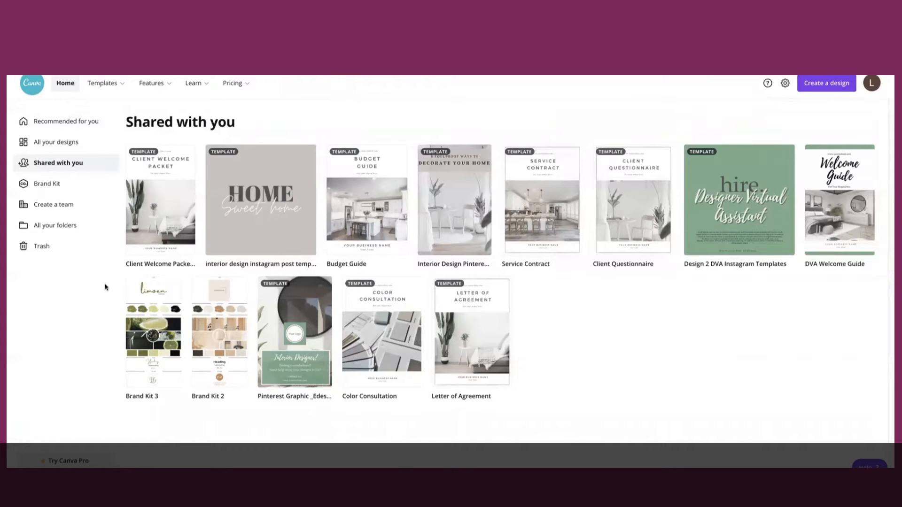
{"action": "left_click", "coordinate": [66, 185]}
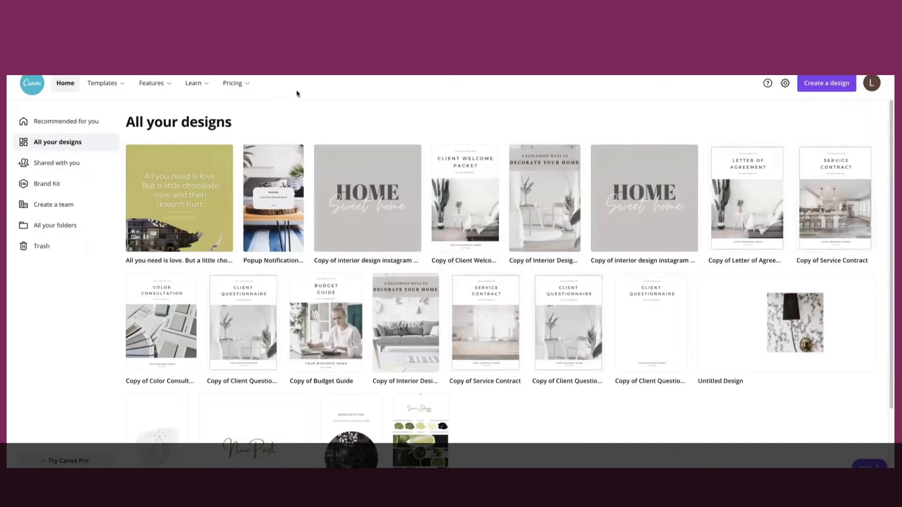
- Create a new blank Pinterest Pin design, finding the format by searching for "pin"
{"action": "left_click", "coordinate": [809, 86]}
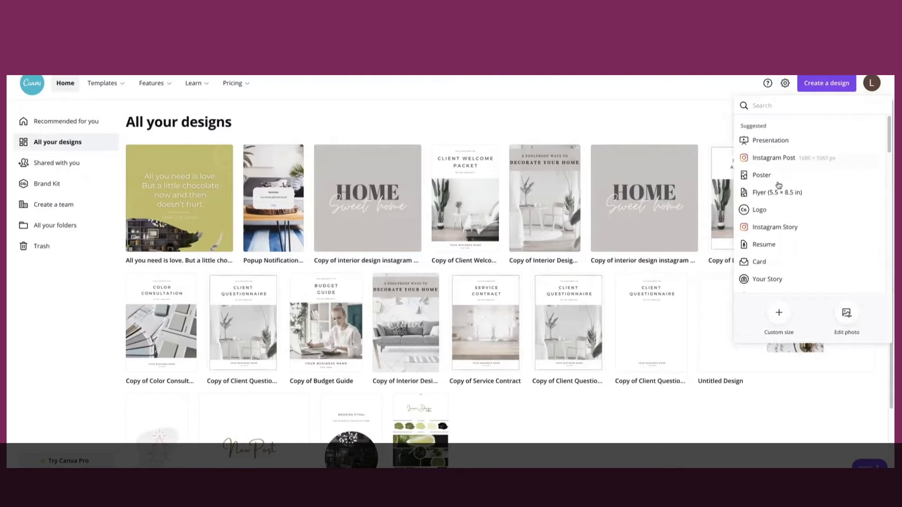
{"action": "left_click", "coordinate": [793, 104]}
{"action": "type", "text": "pin"}
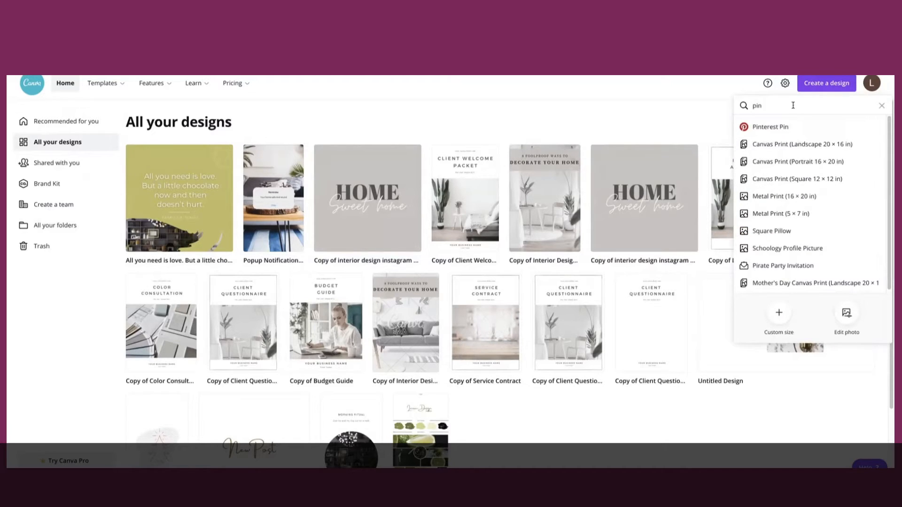
{"action": "left_click", "coordinate": [779, 127]}
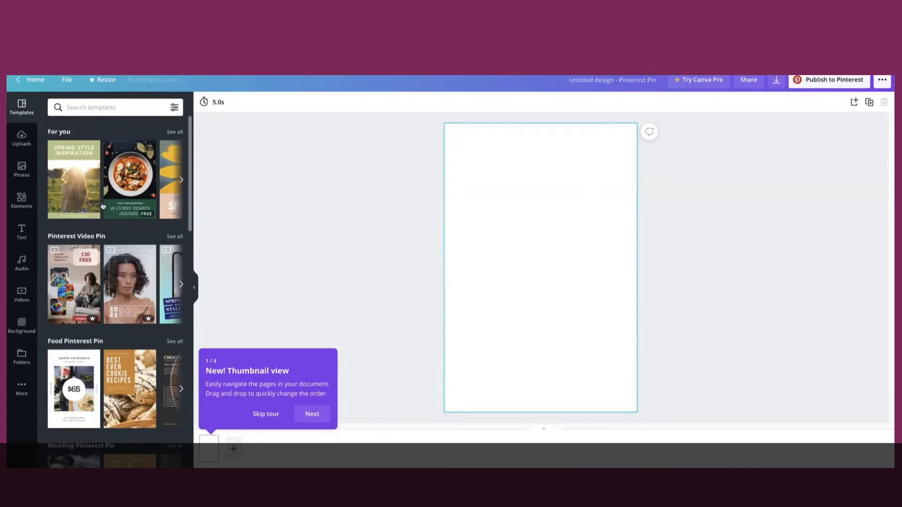
- Examine the suggested Pinterest Pin template categories and the color and language filter options for templates
{"action": "scroll", "coordinate": [110, 281], "scroll_direction": "down", "scroll_amount": 5}
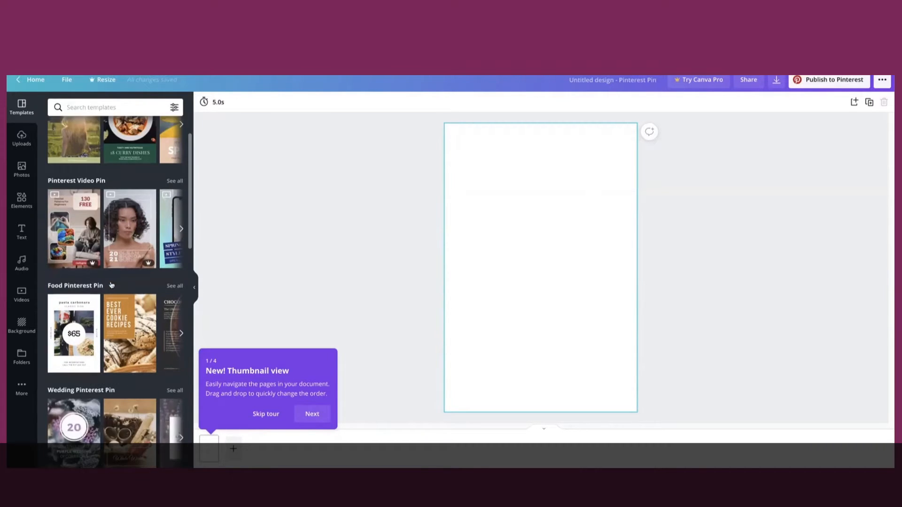
{"action": "scroll", "coordinate": [111, 284], "scroll_direction": "down", "scroll_amount": 10}
{"action": "scroll", "coordinate": [114, 273], "scroll_direction": "up", "scroll_amount": 15}
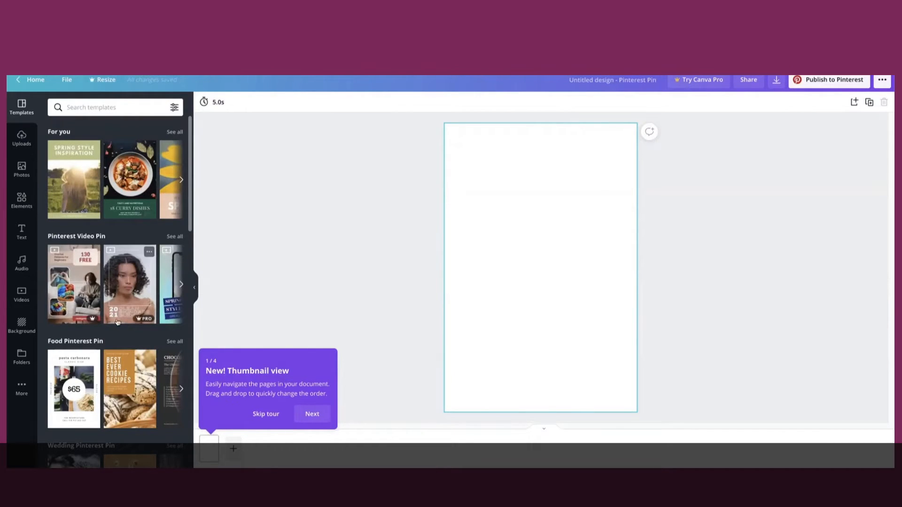
{"action": "scroll", "coordinate": [104, 340], "scroll_direction": "down", "scroll_amount": 2}
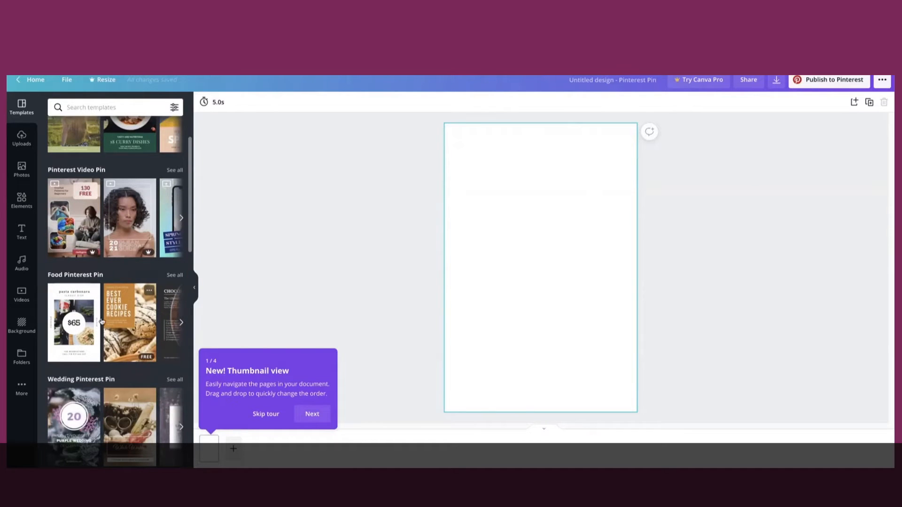
{"action": "scroll", "coordinate": [165, 125], "scroll_direction": "up", "scroll_amount": 2}
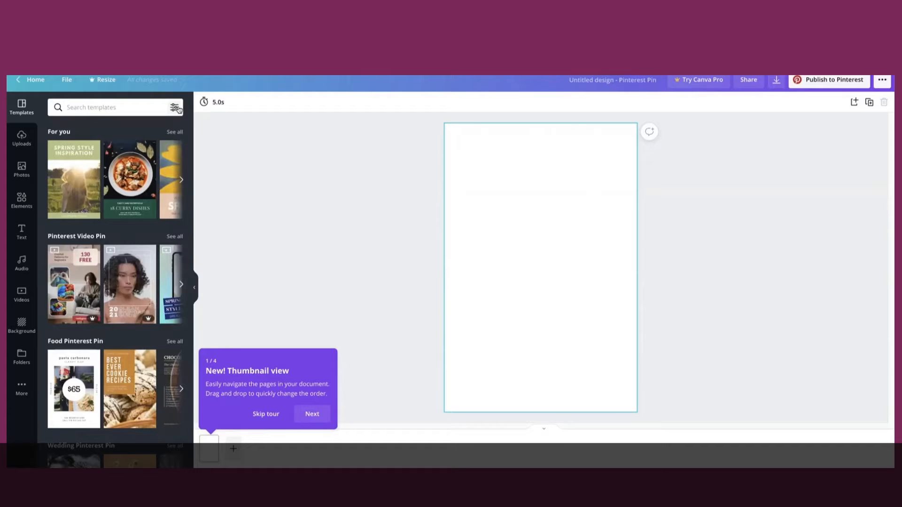
{"action": "left_click", "coordinate": [174, 107]}
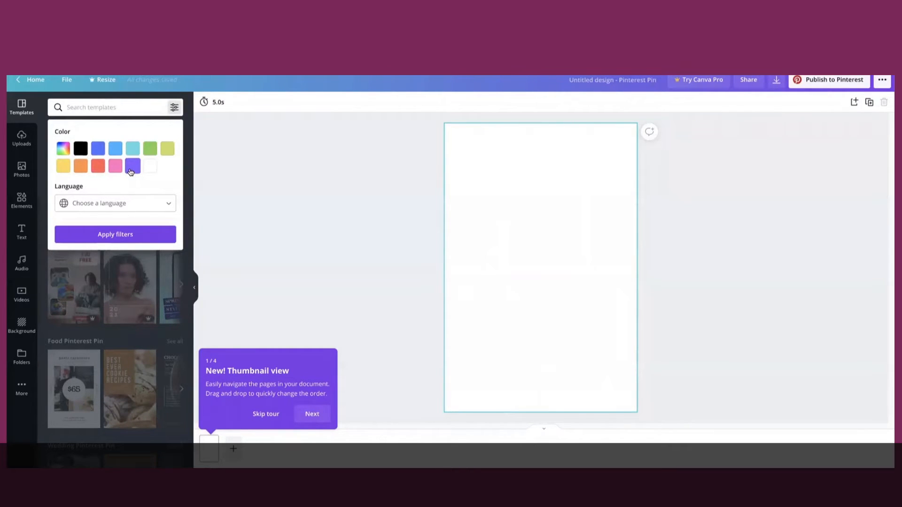
{"action": "left_click", "coordinate": [174, 108]}
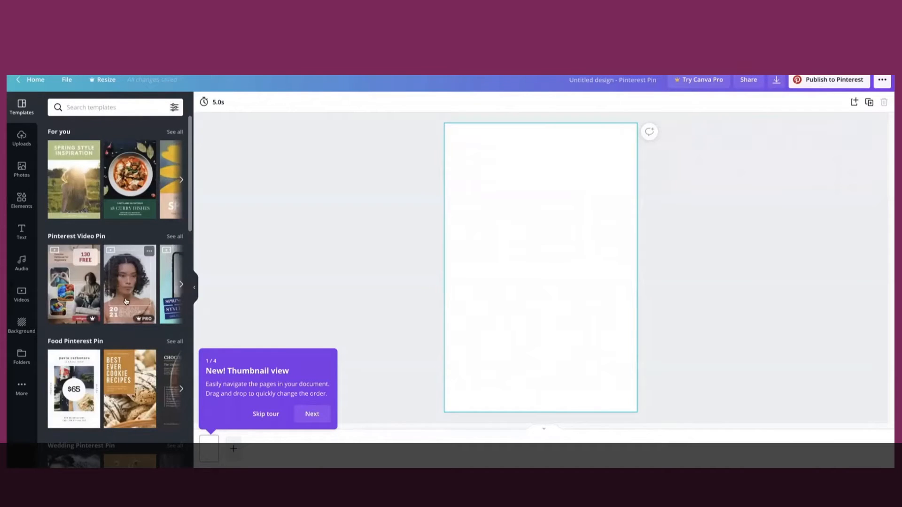
- Browse the Pinterest Pin templates and apply the "Best Ever Cookie Recipes" food template to the blank page
{"action": "scroll", "coordinate": [128, 338], "scroll_direction": "down", "scroll_amount": 2}
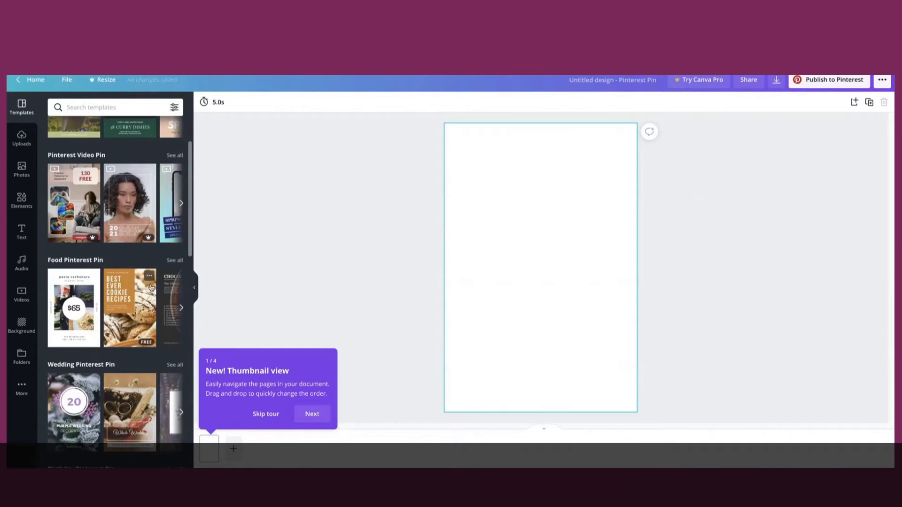
{"action": "scroll", "coordinate": [137, 326], "scroll_direction": "down", "scroll_amount": 10}
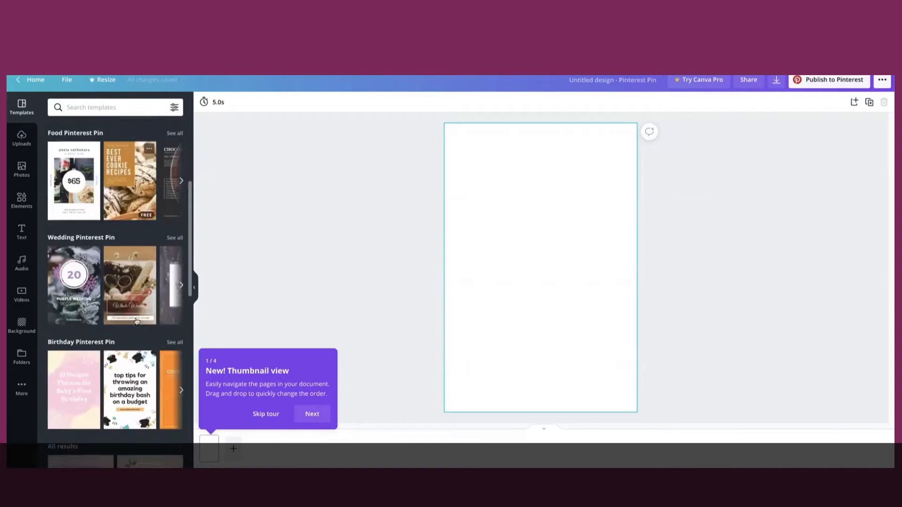
{"action": "scroll", "coordinate": [138, 323], "scroll_direction": "down", "scroll_amount": 8}
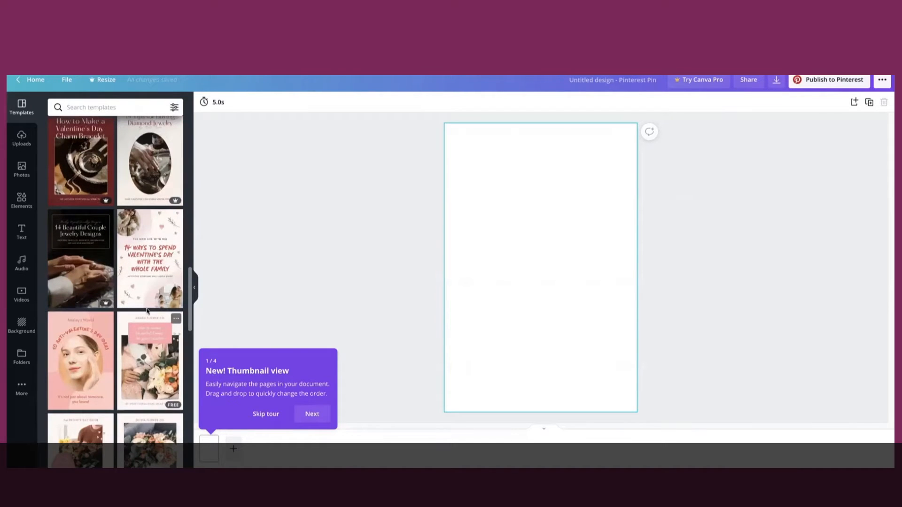
{"action": "scroll", "coordinate": [144, 348], "scroll_direction": "up", "scroll_amount": 15}
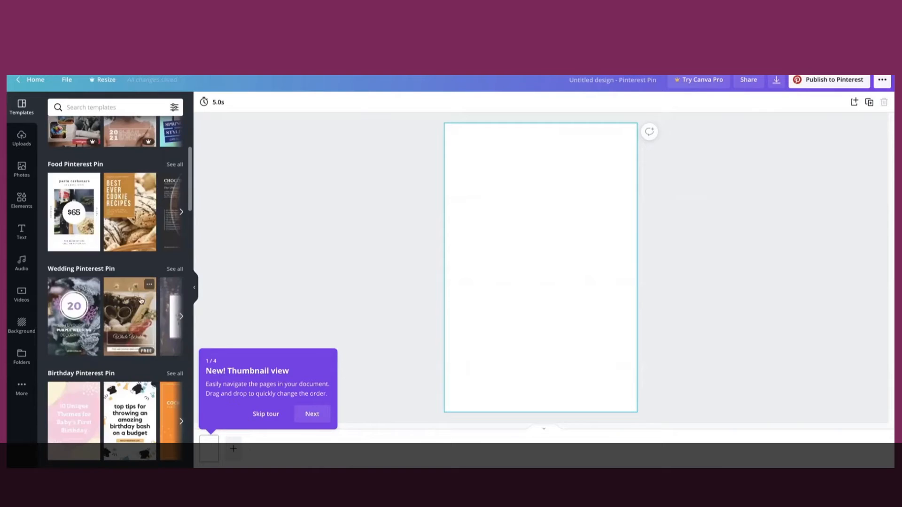
{"action": "left_click", "coordinate": [133, 239]}
{"action": "scroll", "coordinate": [133, 239], "scroll_direction": "up", "scroll_amount": 2}
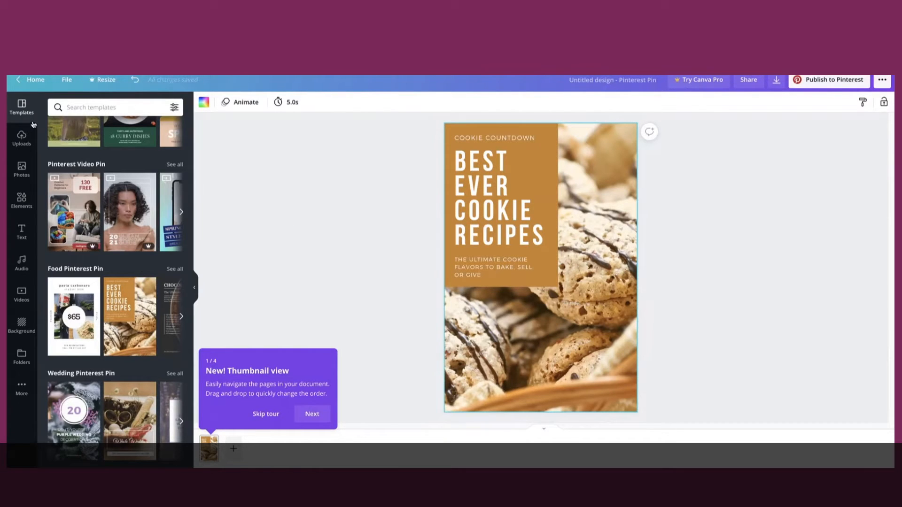
- Start a media upload from the device and preview the screenshot files in the Desktop folder
{"action": "left_click", "coordinate": [27, 147]}
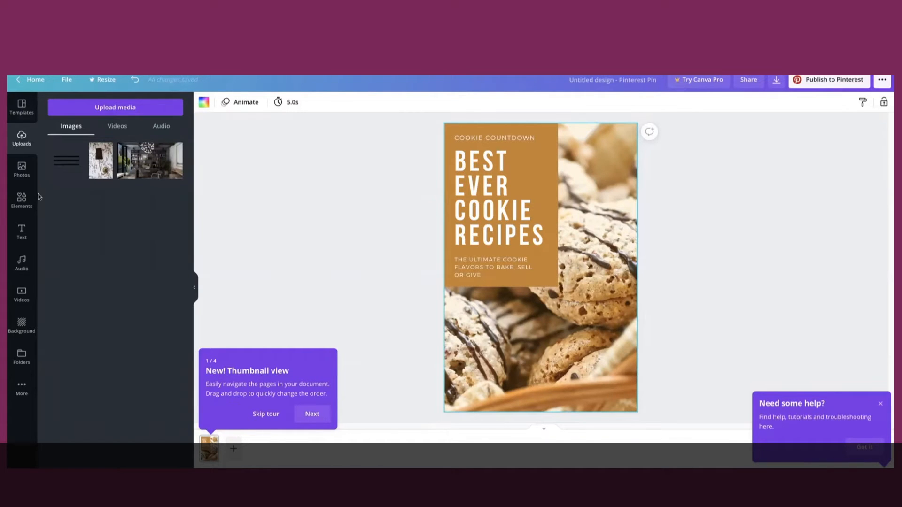
{"action": "left_click", "coordinate": [113, 115]}
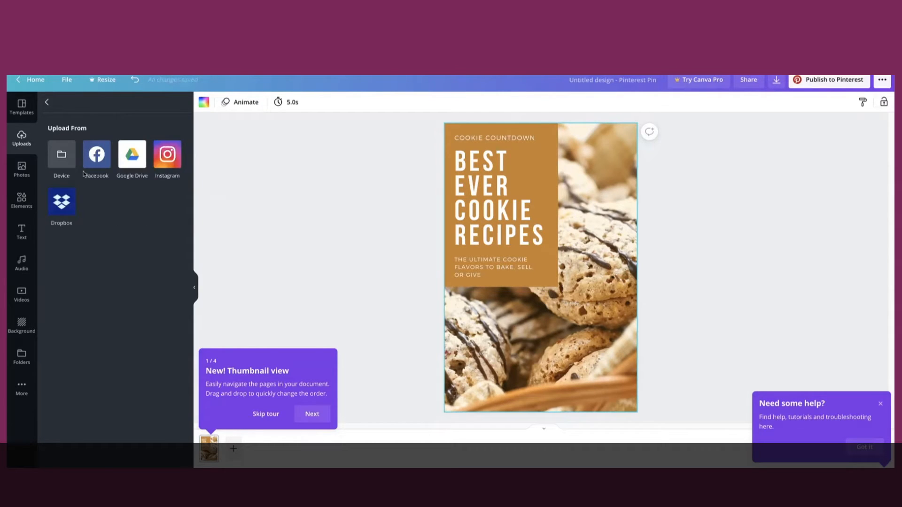
{"action": "left_click", "coordinate": [64, 157]}
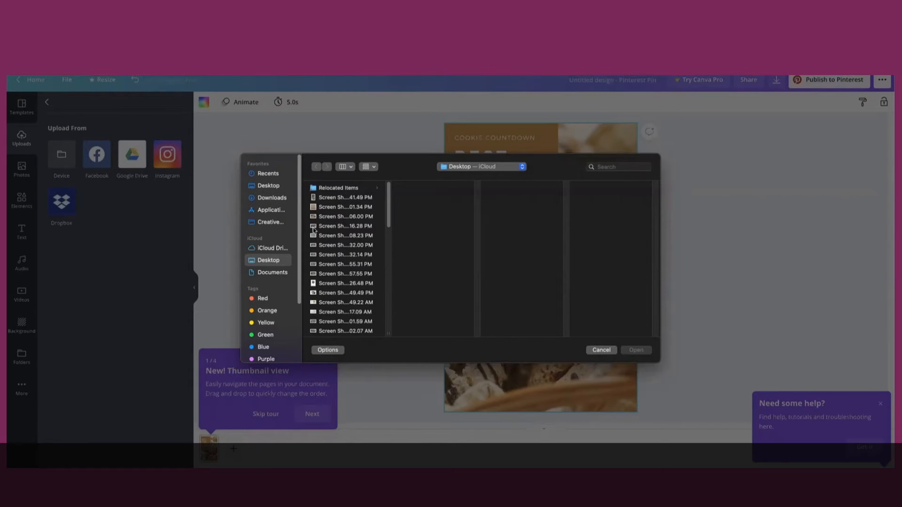
{"action": "left_click", "coordinate": [324, 274]}
{"action": "left_click", "coordinate": [323, 293]}
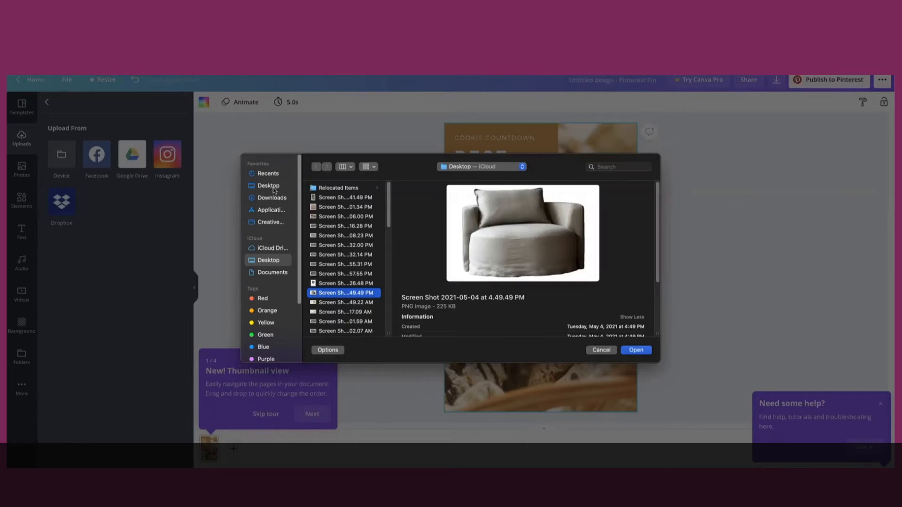
- Upload Image9.png from the Documents folder, previewing Image2.png before choosing it
{"action": "left_click", "coordinate": [285, 274]}
{"action": "scroll", "coordinate": [339, 295], "scroll_direction": "down", "scroll_amount": 5}
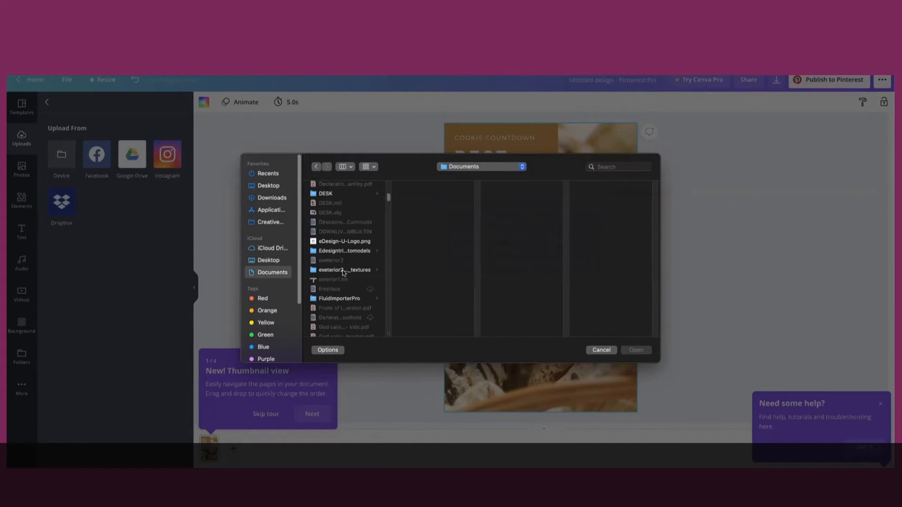
{"action": "scroll", "coordinate": [345, 272], "scroll_direction": "down", "scroll_amount": 5}
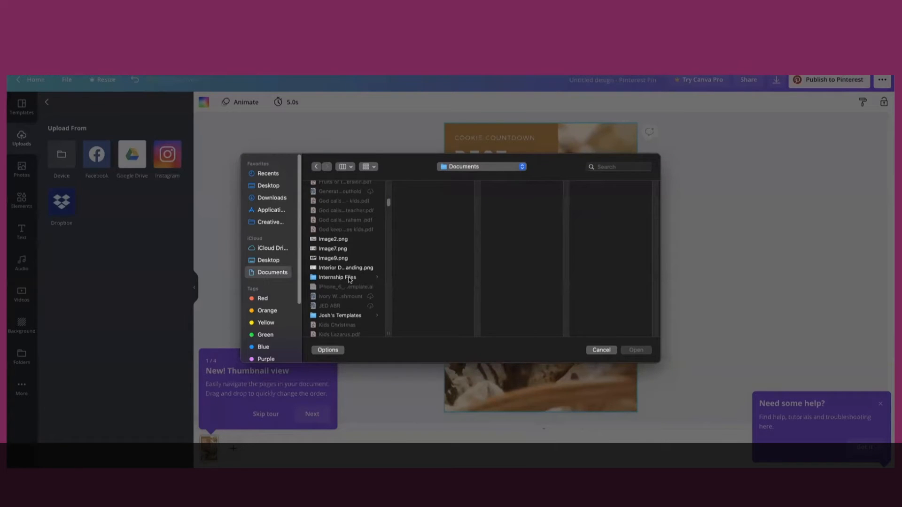
{"action": "left_click", "coordinate": [350, 279]}
{"action": "left_click", "coordinate": [345, 242]}
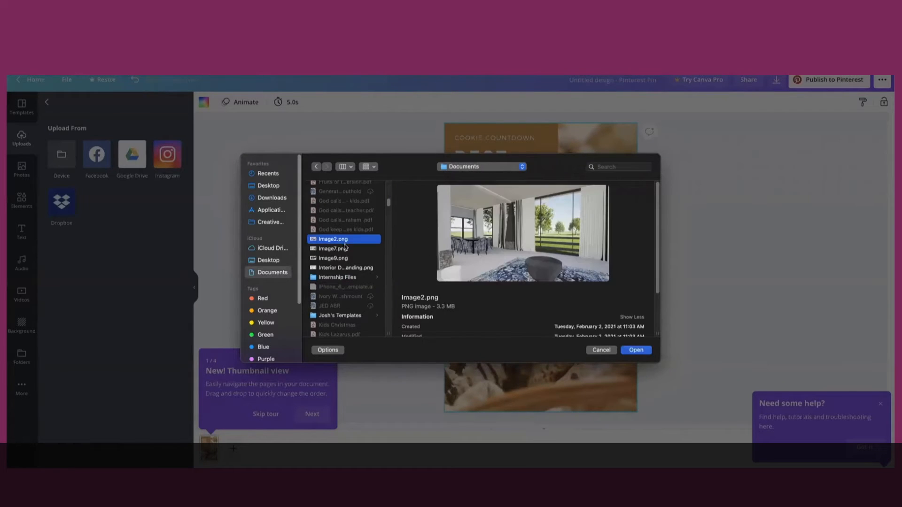
{"action": "left_click", "coordinate": [346, 260]}
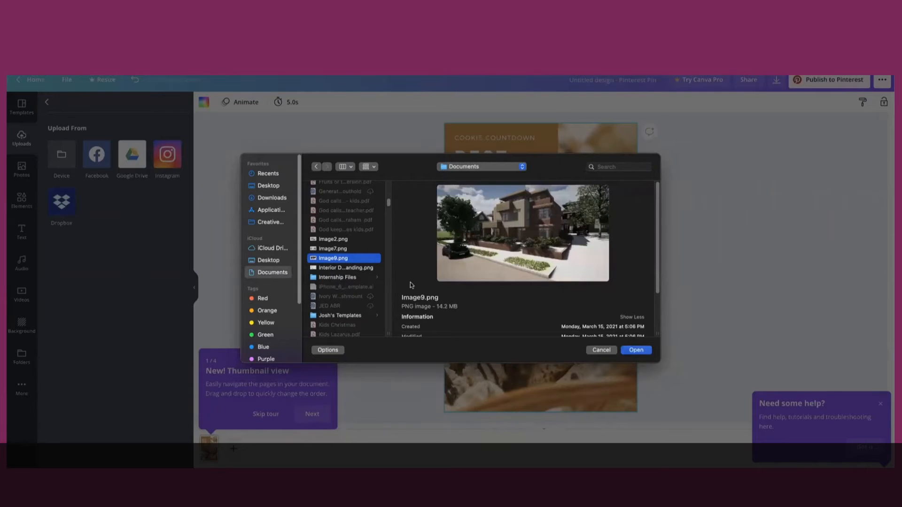
{"action": "left_click", "coordinate": [635, 350]}
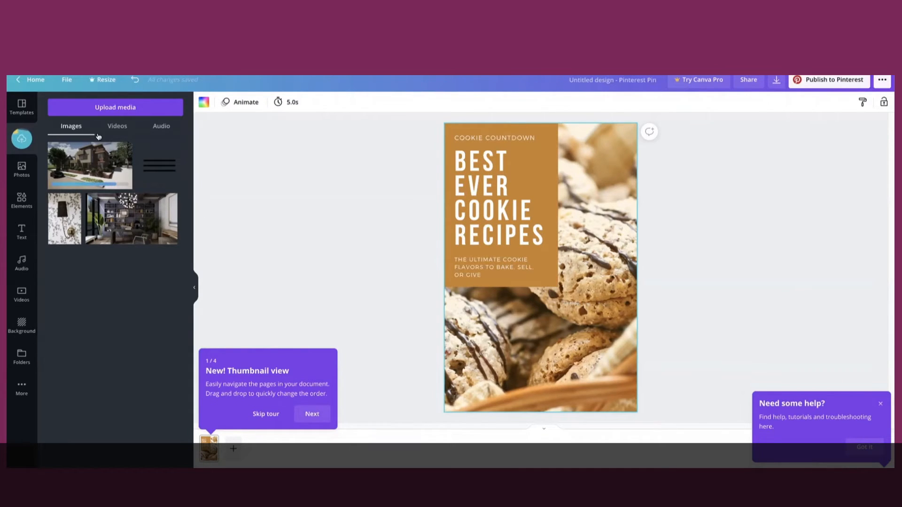
- Check the uploaded videos and audio, and replace the Pin's cookie background with the uploaded house image
{"action": "left_click", "coordinate": [115, 127]}
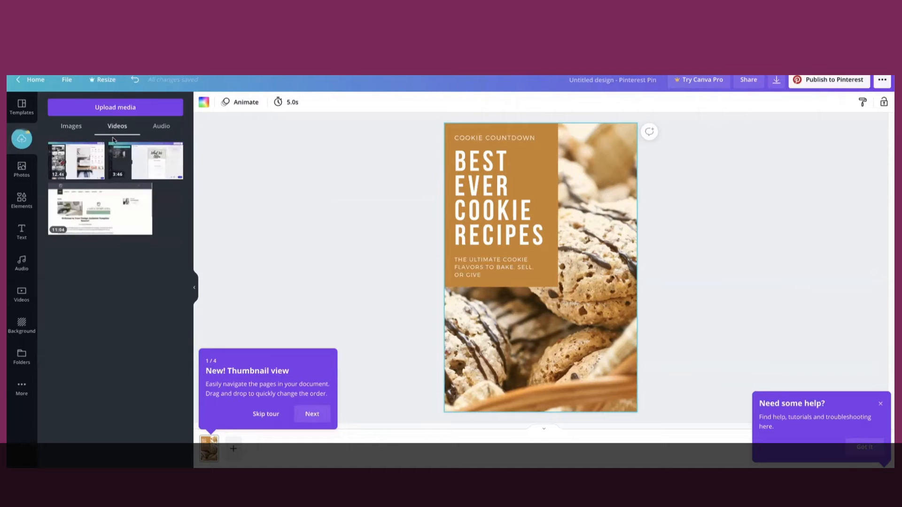
{"action": "left_click", "coordinate": [155, 126]}
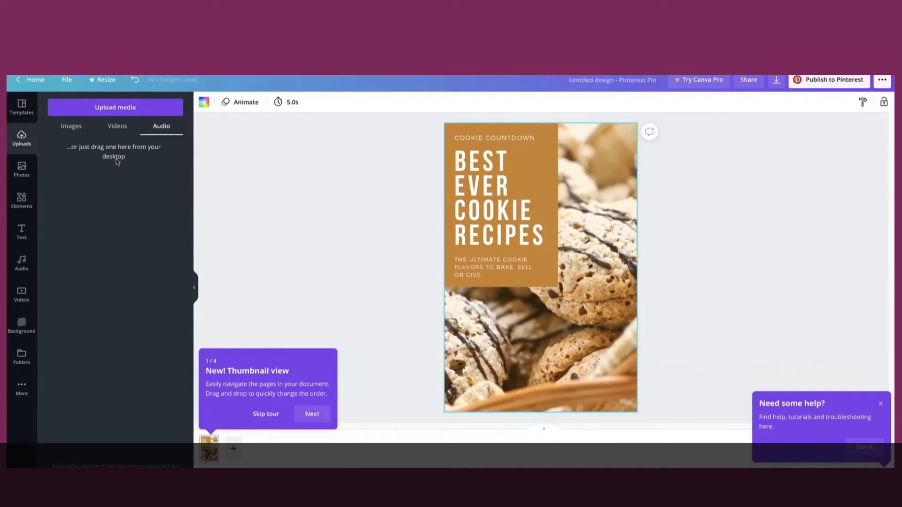
{"action": "left_click", "coordinate": [75, 129]}
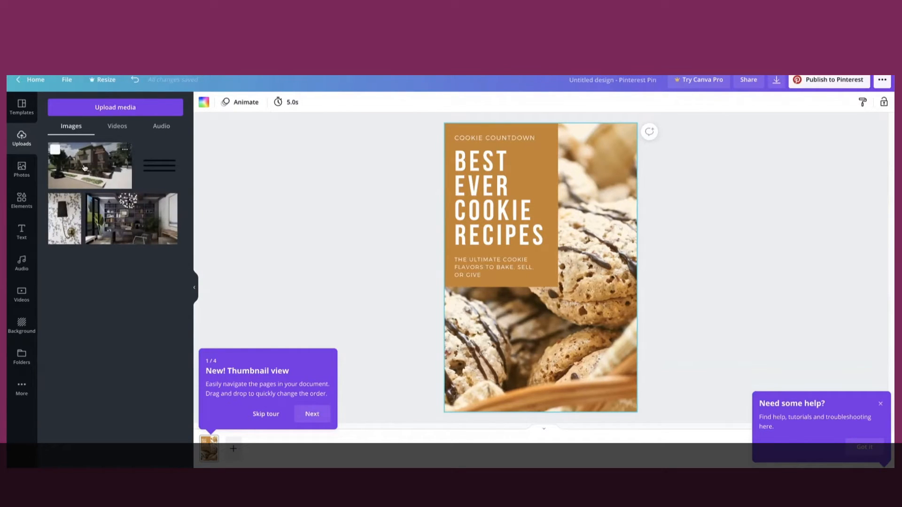
{"action": "left_click_drag", "start_coordinate": [84, 168], "coordinate": [520, 307]}
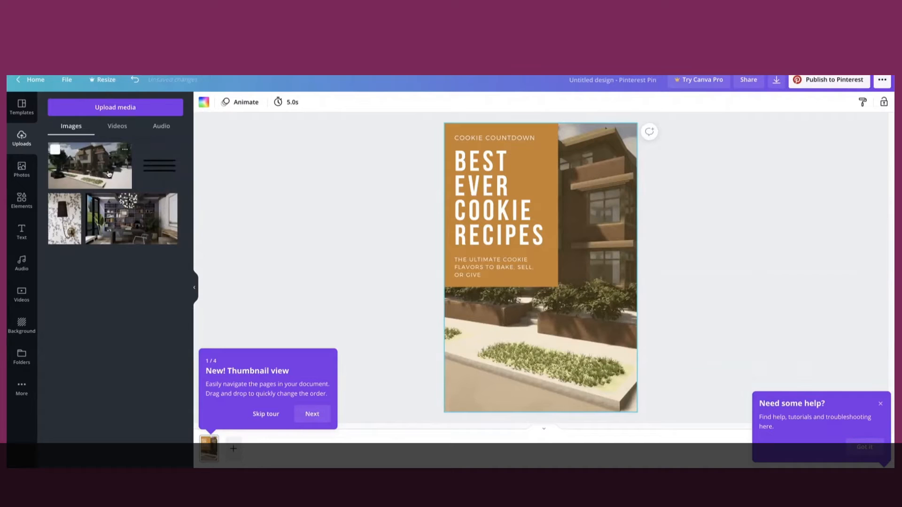
- Add the uploaded house image as a separate element and resize and move it over the lower part of the Pin
{"action": "left_click", "coordinate": [109, 174]}
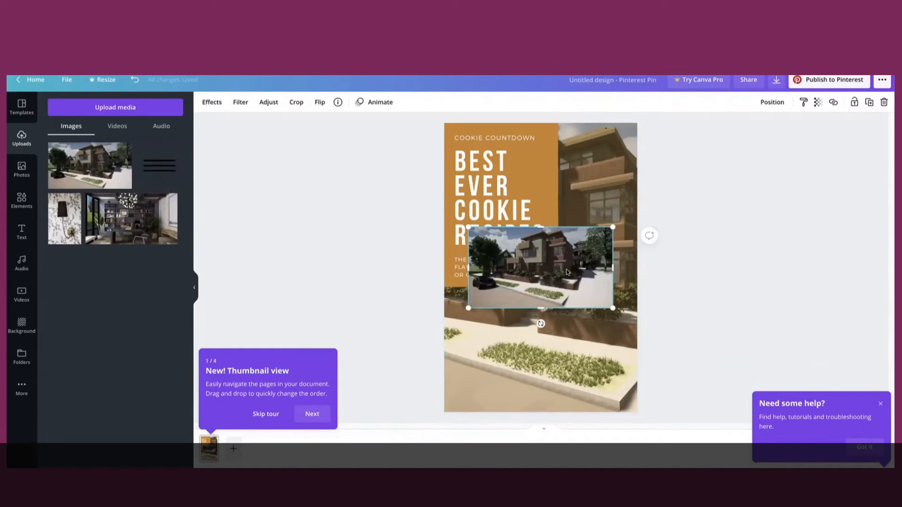
{"action": "left_click_drag", "start_coordinate": [555, 272], "coordinate": [576, 318]}
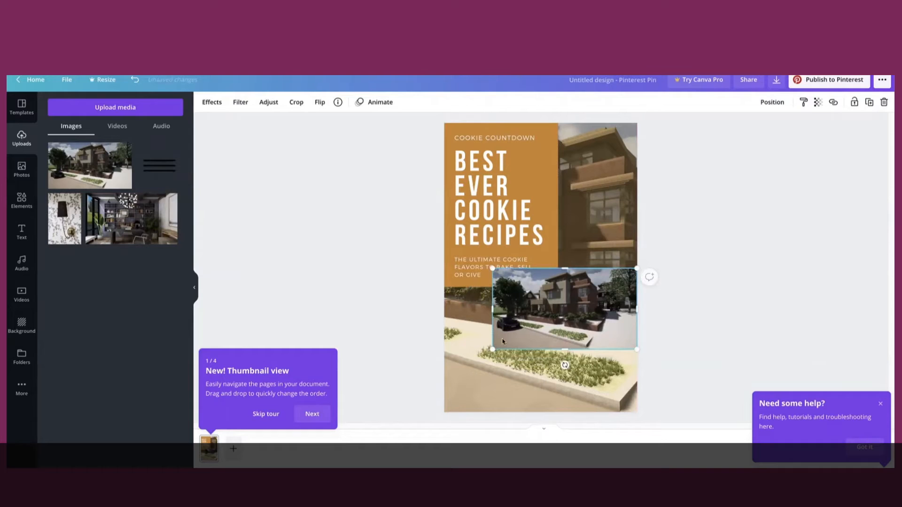
{"action": "left_click_drag", "start_coordinate": [491, 353], "coordinate": [475, 379]}
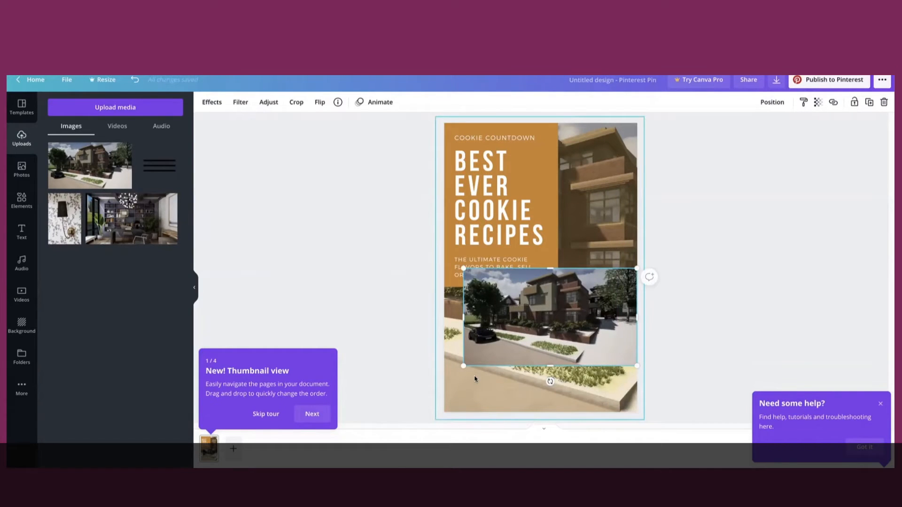
{"action": "left_click_drag", "start_coordinate": [464, 366], "coordinate": [579, 327]}
{"action": "left_click_drag", "start_coordinate": [508, 356], "coordinate": [425, 398]}
{"action": "left_click_drag", "start_coordinate": [505, 373], "coordinate": [518, 391]}
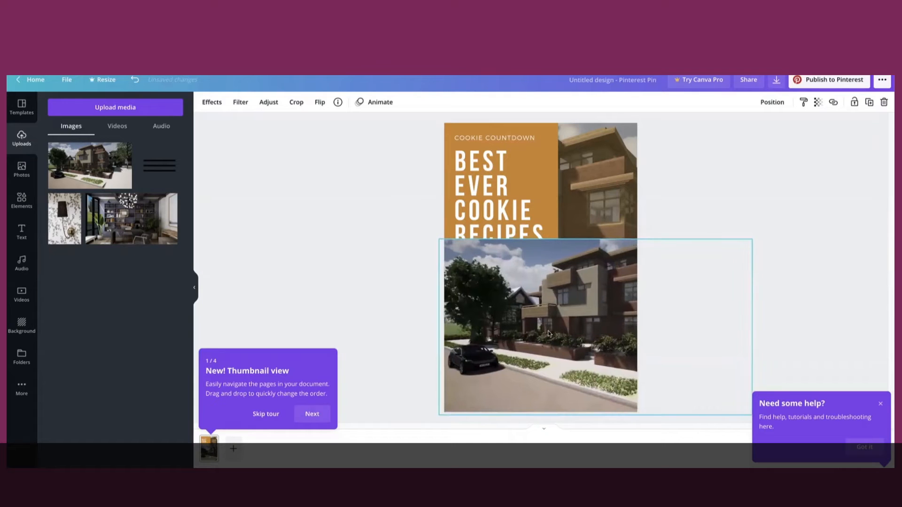
- Resize and crop the added house image so it covers the whole Pin, about 1,000 wide
{"action": "left_click_drag", "start_coordinate": [593, 240], "coordinate": [585, 127]}
{"action": "left_click_drag", "start_coordinate": [509, 321], "coordinate": [567, 317]}
{"action": "left_click_drag", "start_coordinate": [511, 384], "coordinate": [445, 412]}
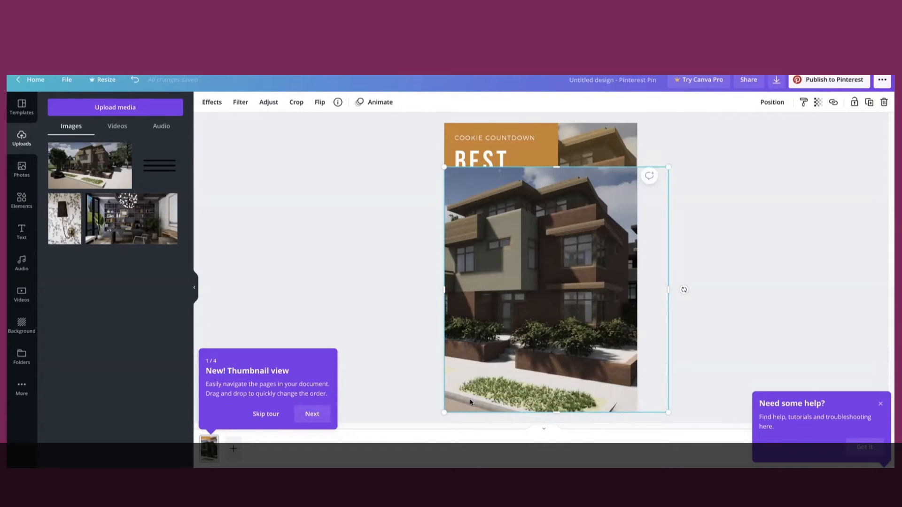
{"action": "left_click_drag", "start_coordinate": [668, 289], "coordinate": [636, 391]}
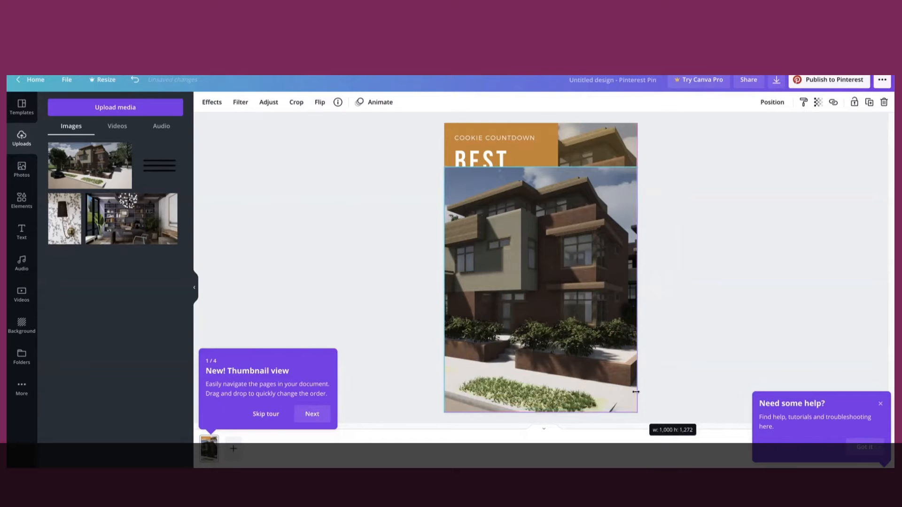
{"action": "left_click_drag", "start_coordinate": [637, 168], "coordinate": [636, 120]}
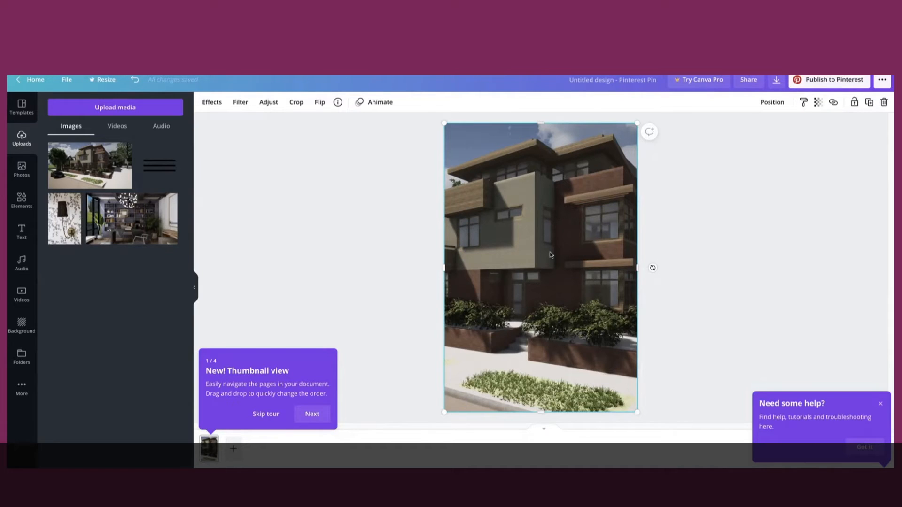
- Move the added house image off the page to expose the background, bring it back over the Pin and scale it down slightly
{"action": "left_click", "coordinate": [770, 102]}
{"action": "left_click_drag", "start_coordinate": [577, 227], "coordinate": [704, 226]}
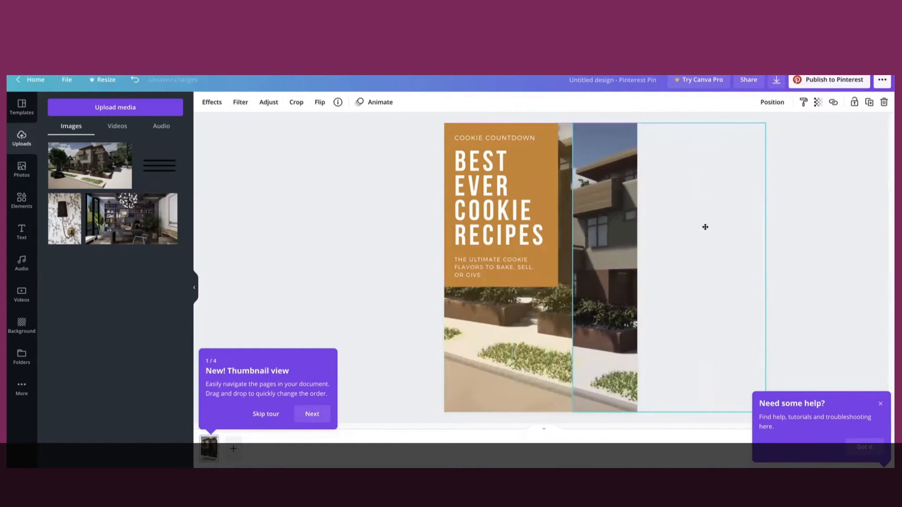
{"action": "left_click", "coordinate": [527, 335]}
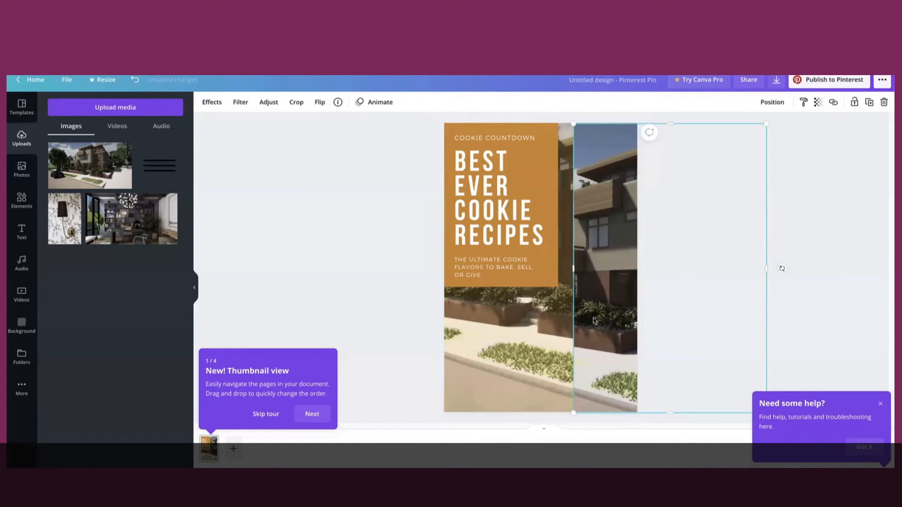
{"action": "left_click_drag", "start_coordinate": [761, 268], "coordinate": [488, 300]}
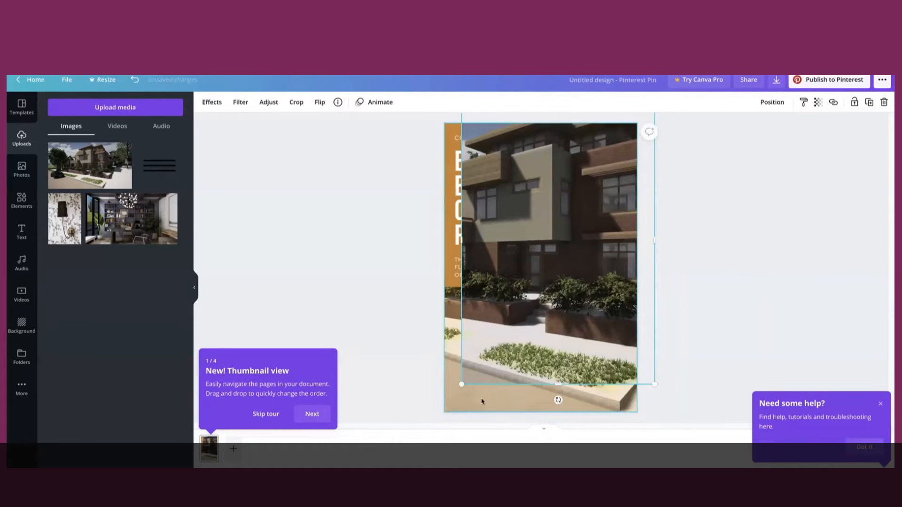
{"action": "left_click_drag", "start_coordinate": [462, 384], "coordinate": [480, 357]}
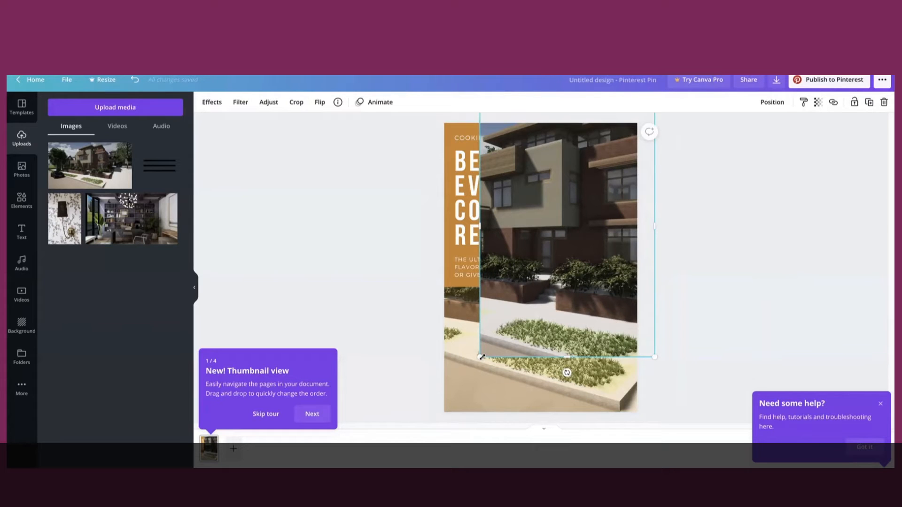
- Try further sizes for the added house image by its corner, and delete it from the Pin
{"action": "right_click", "coordinate": [482, 357]}
{"action": "left_click_drag", "start_coordinate": [482, 357], "coordinate": [462, 381]}
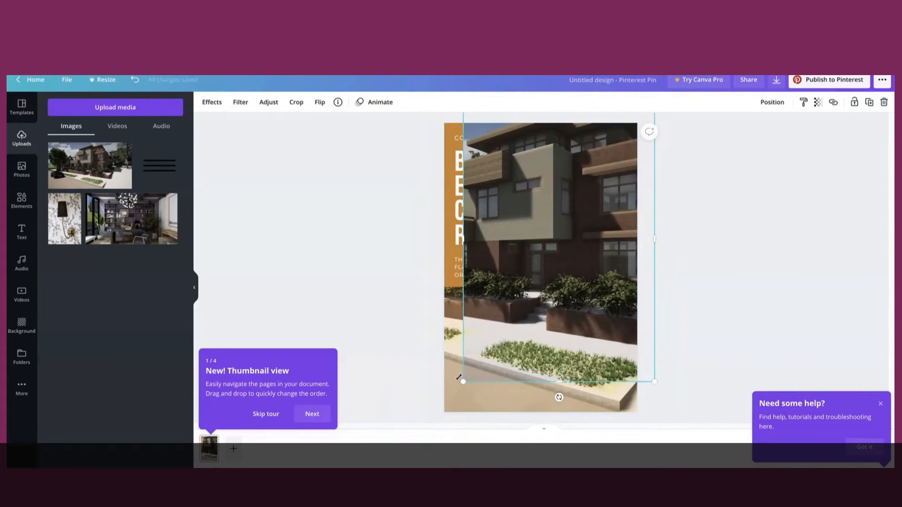
{"action": "left_click_drag", "start_coordinate": [450, 394], "coordinate": [478, 359]}
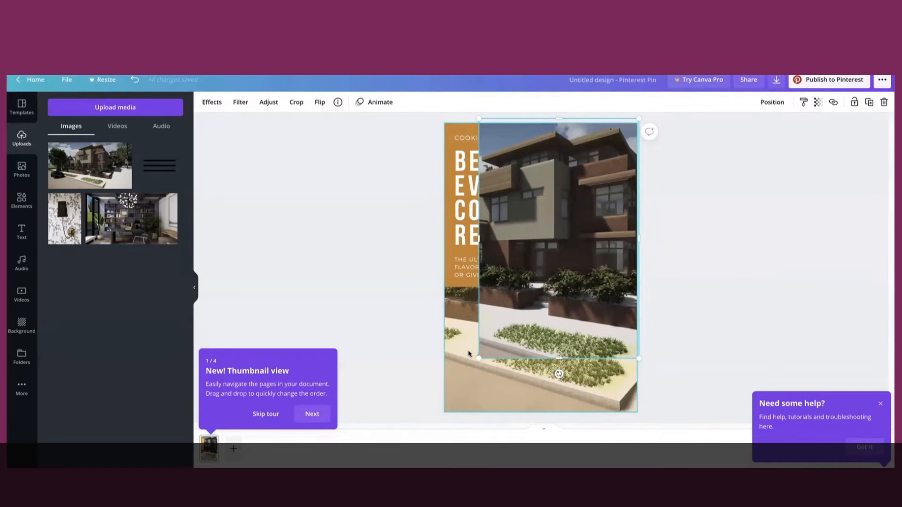
{"action": "left_click_drag", "start_coordinate": [451, 376], "coordinate": [471, 307]}
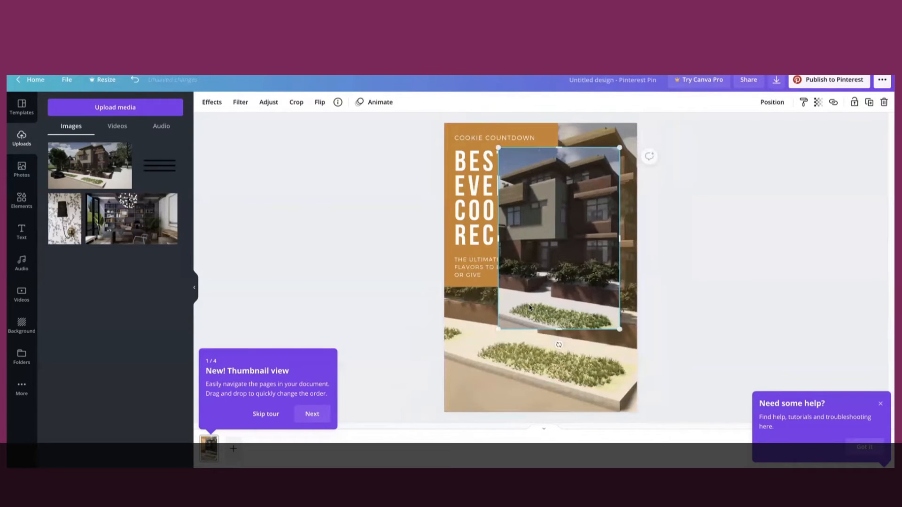
{"action": "left_click_drag", "start_coordinate": [526, 316], "coordinate": [472, 386]}
{"action": "key", "text": "Delete"}
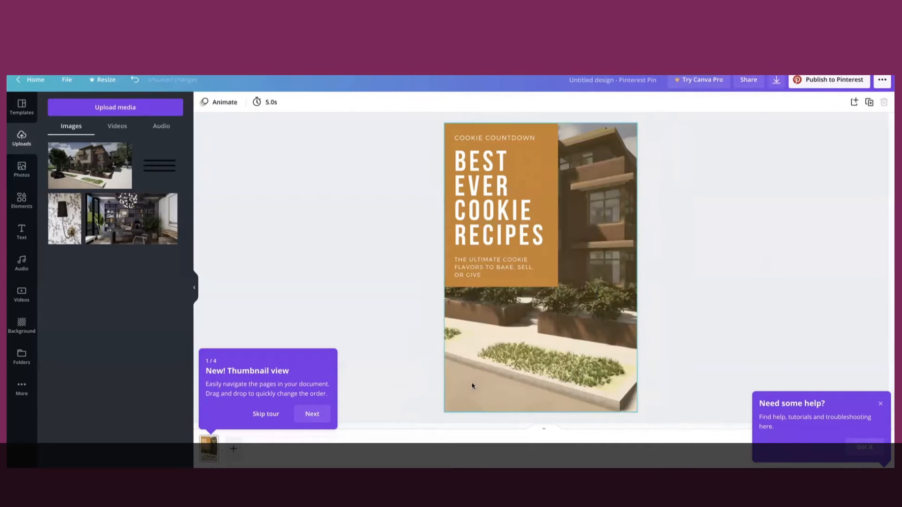
- Reposition the background house image within its crop, shifting it rightward to show the car's front and street beside the house, and apply it
{"action": "left_click", "coordinate": [515, 336]}
{"action": "double_click", "coordinate": [494, 335]}
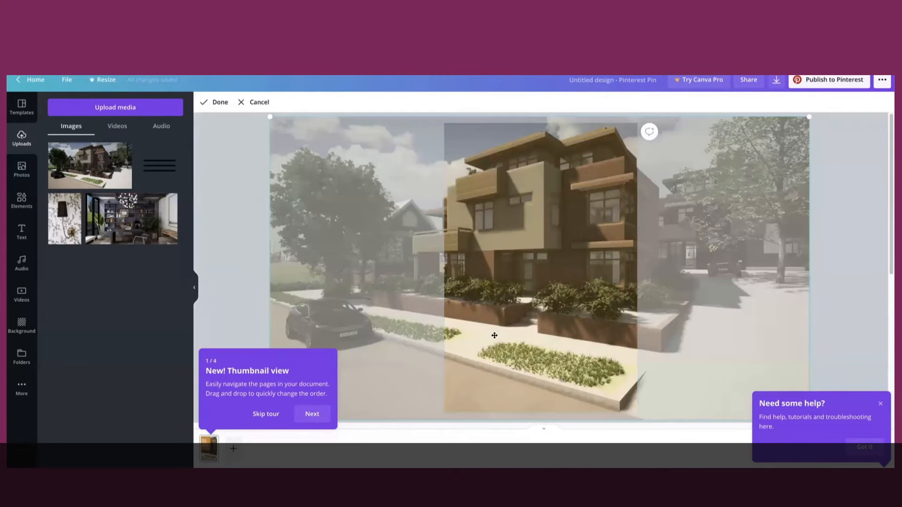
{"action": "left_click", "coordinate": [237, 248]}
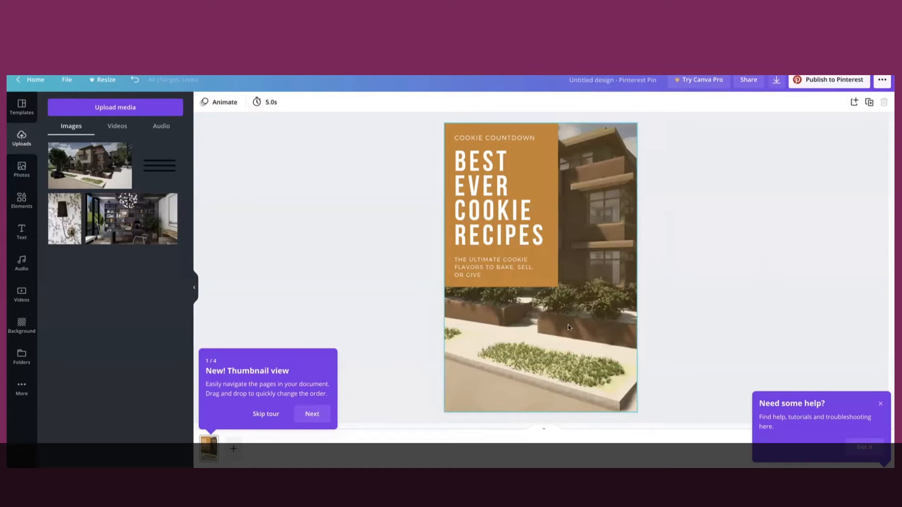
{"action": "left_click", "coordinate": [540, 323]}
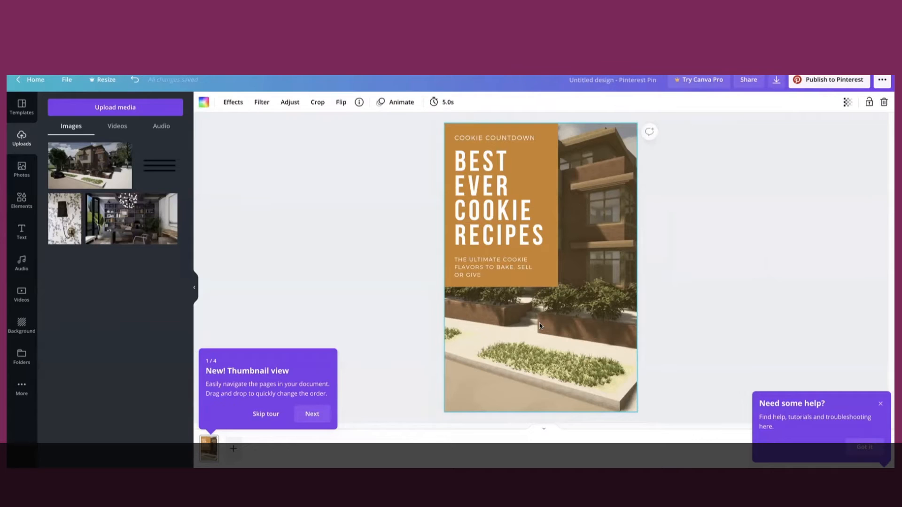
{"action": "double_click", "coordinate": [539, 323]}
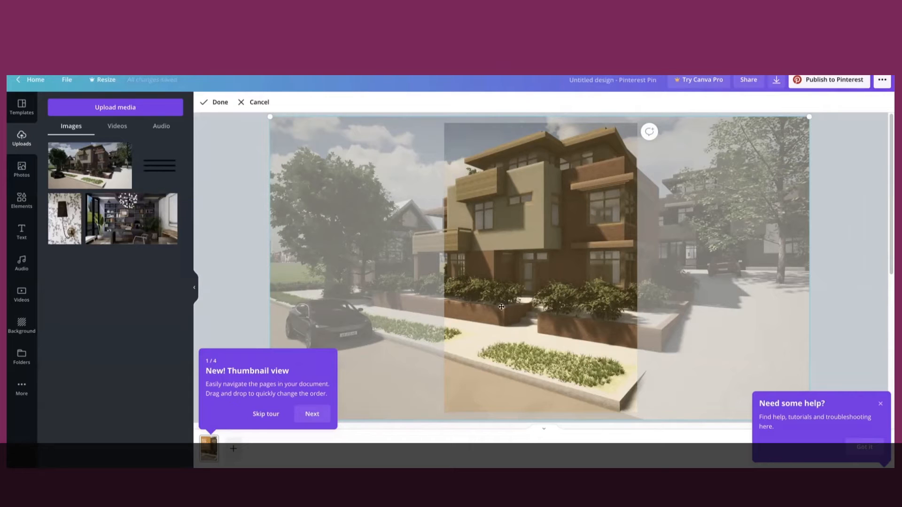
{"action": "left_click_drag", "start_coordinate": [501, 307], "coordinate": [602, 310]}
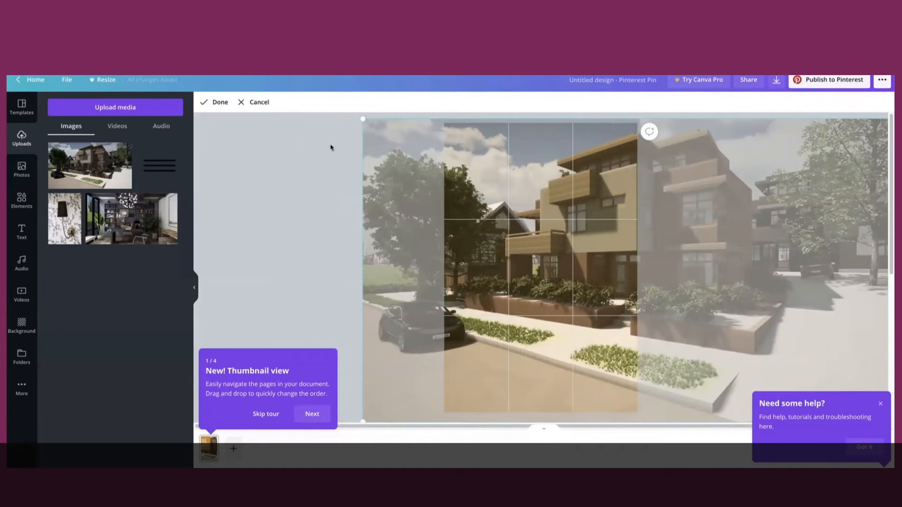
{"action": "mouse_move", "coordinate": [484, 244]}
{"action": "left_mouse_down"}
{"action": "mouse_move", "coordinate": [459, 244]}
{"action": "mouse_move", "coordinate": [518, 243]}
{"action": "mouse_move", "coordinate": [483, 243]}
{"action": "mouse_move", "coordinate": [497, 242]}
{"action": "left_mouse_up"}
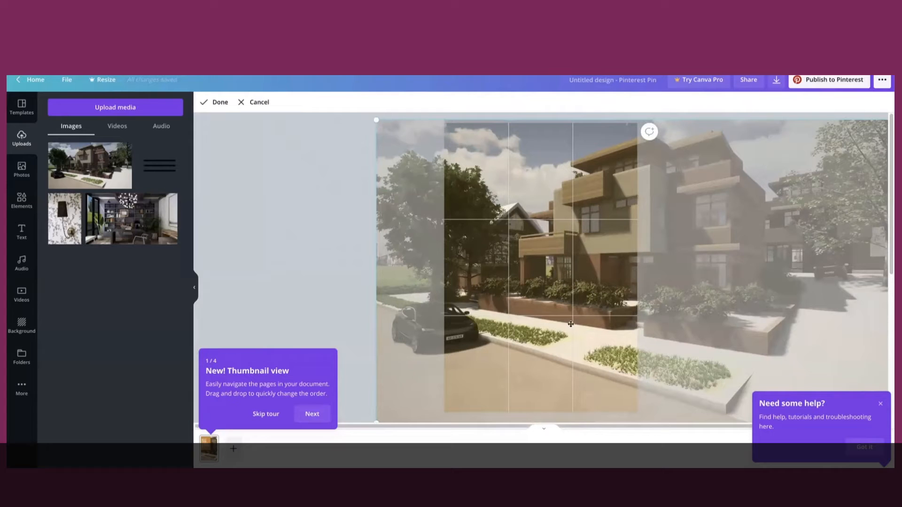
{"action": "mouse_move", "coordinate": [577, 322]}
{"action": "left_mouse_down"}
{"action": "mouse_move", "coordinate": [581, 314]}
{"action": "mouse_move", "coordinate": [560, 320]}
{"action": "left_mouse_up"}
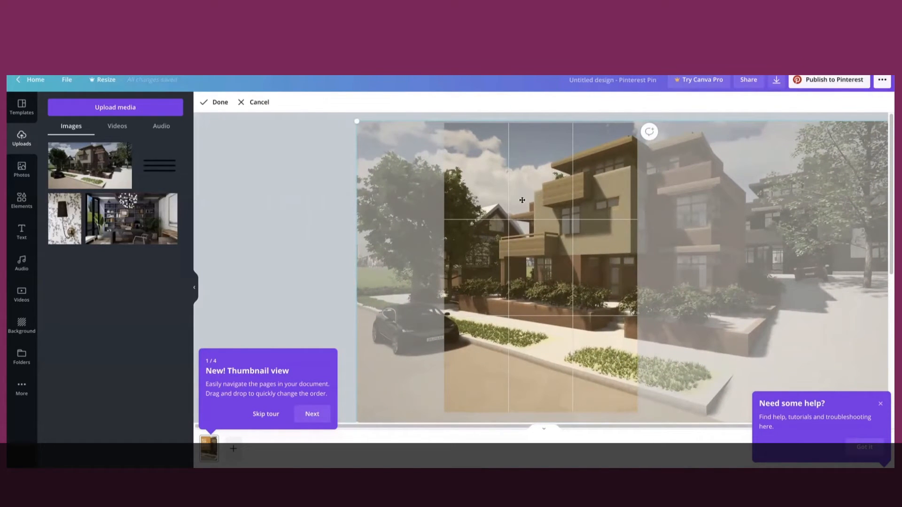
{"action": "left_click", "coordinate": [216, 106]}
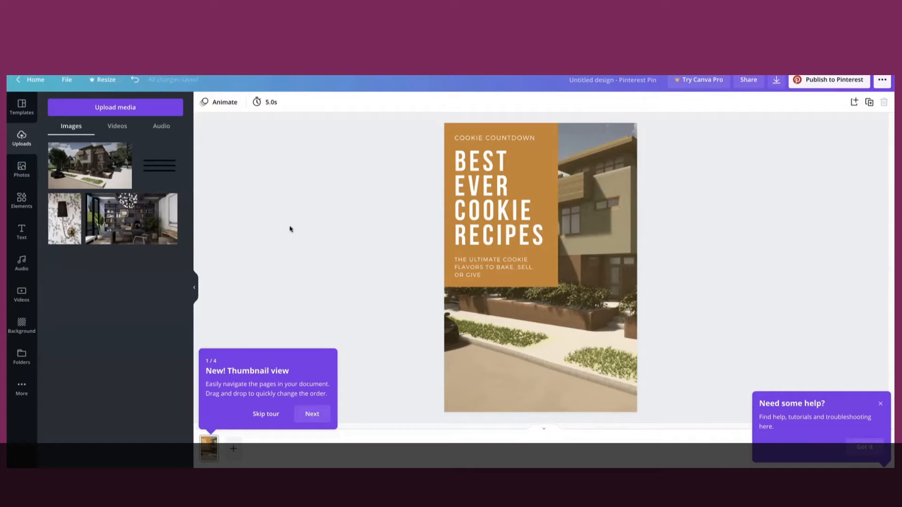
- Search the photo library for "home"
{"action": "left_click", "coordinate": [21, 174]}
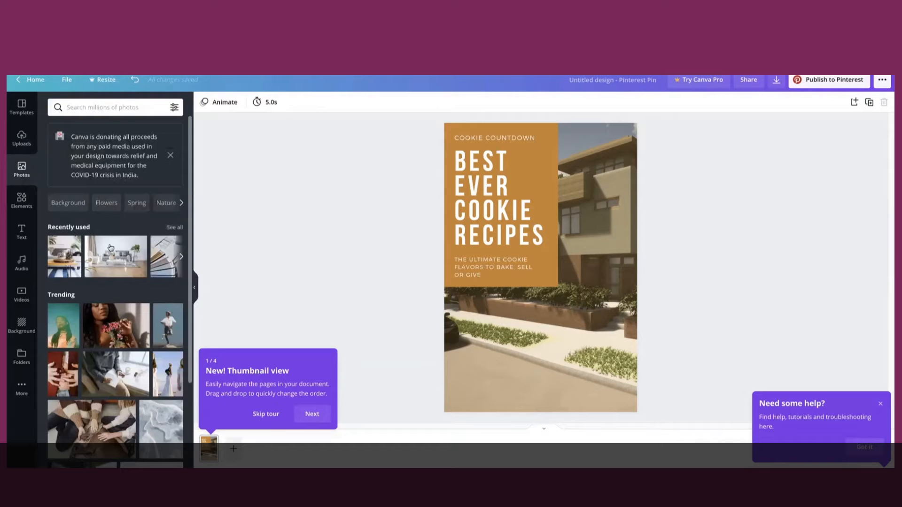
{"action": "left_click", "coordinate": [113, 108]}
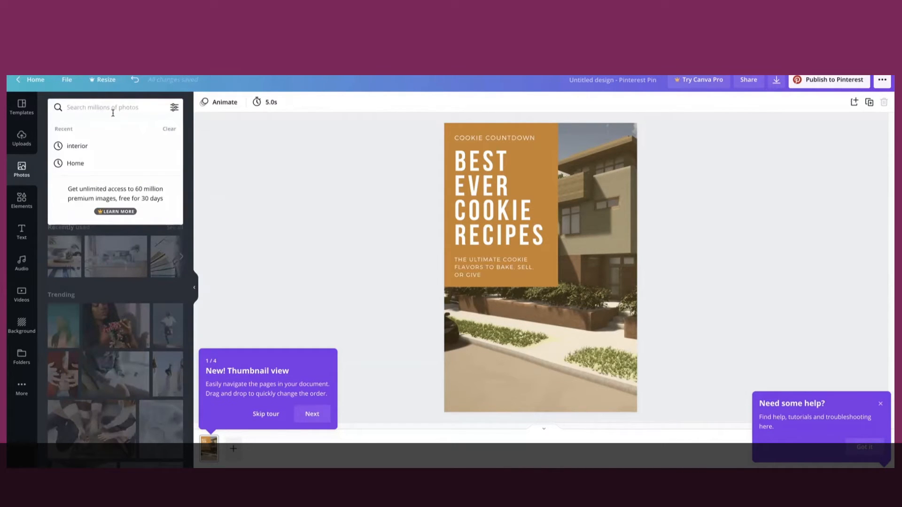
{"action": "type", "text": "home"}
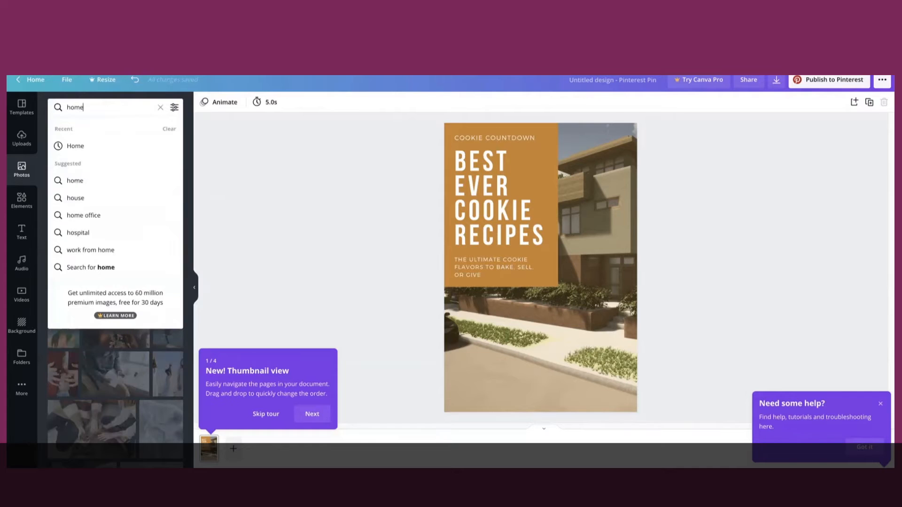
{"action": "key", "text": "Return"}
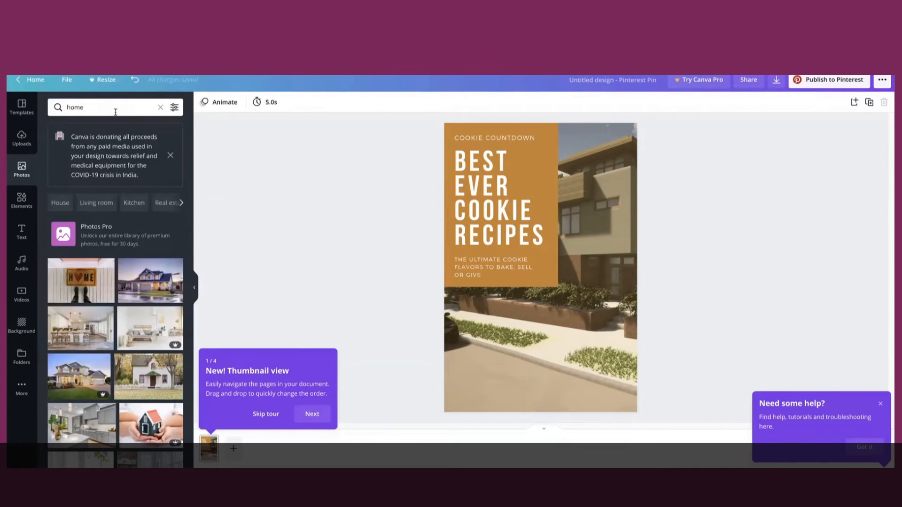
- View the color and orientation filter options for photos, and set the kitchen photo with wooden bar stools as the Pin's background
{"action": "left_click", "coordinate": [175, 109]}
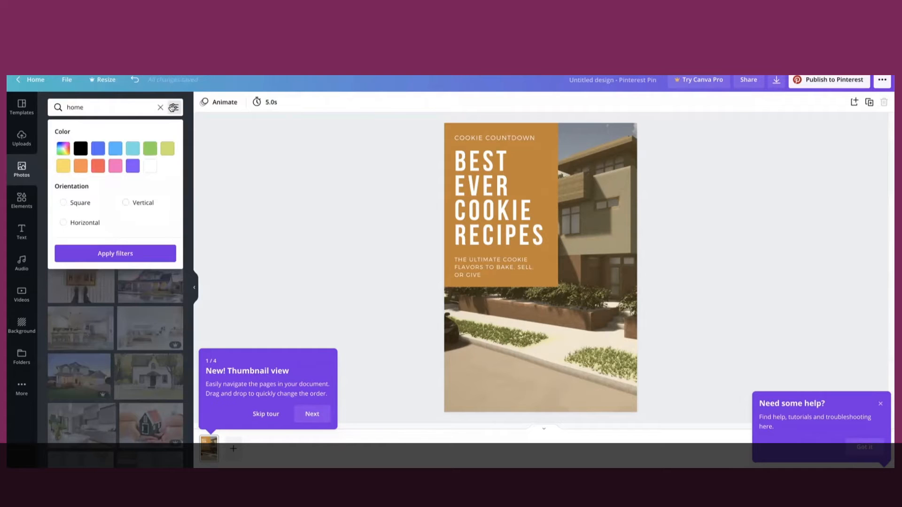
{"action": "left_click", "coordinate": [173, 107]}
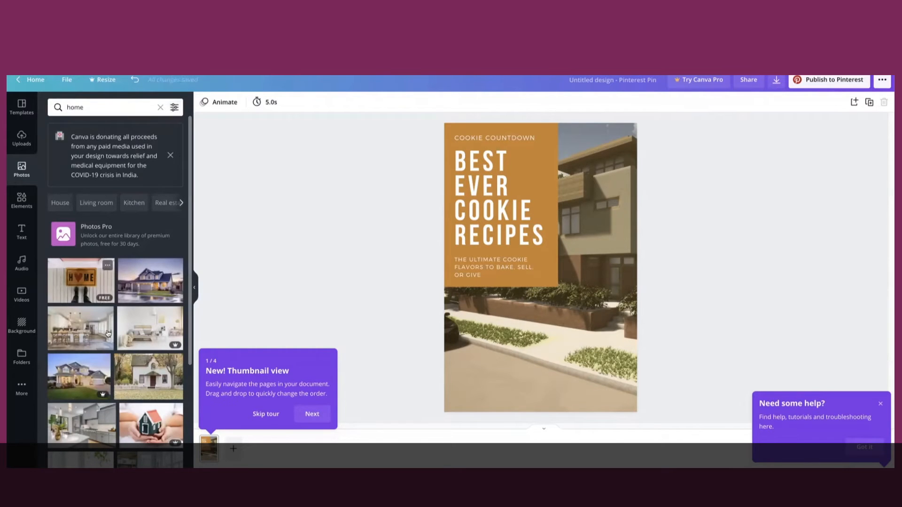
{"action": "mouse_move", "coordinate": [171, 350]}
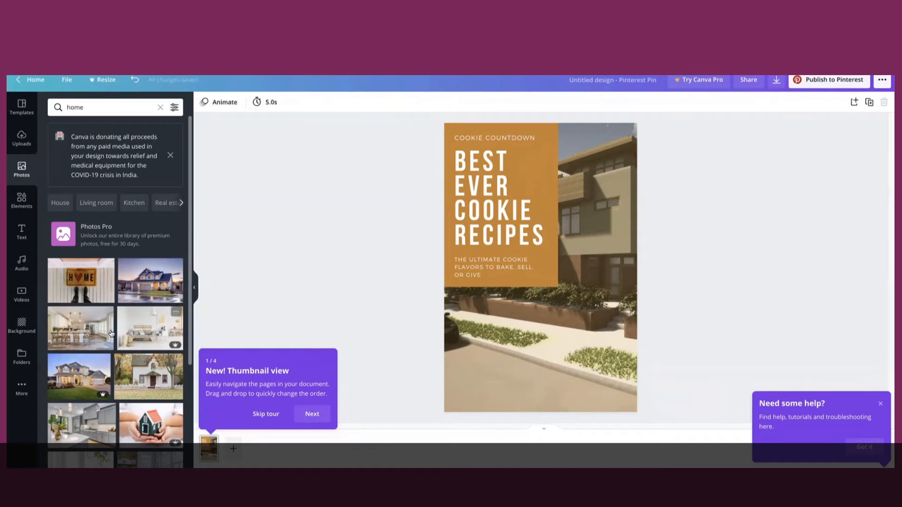
{"action": "left_click_drag", "start_coordinate": [75, 329], "coordinate": [457, 347]}
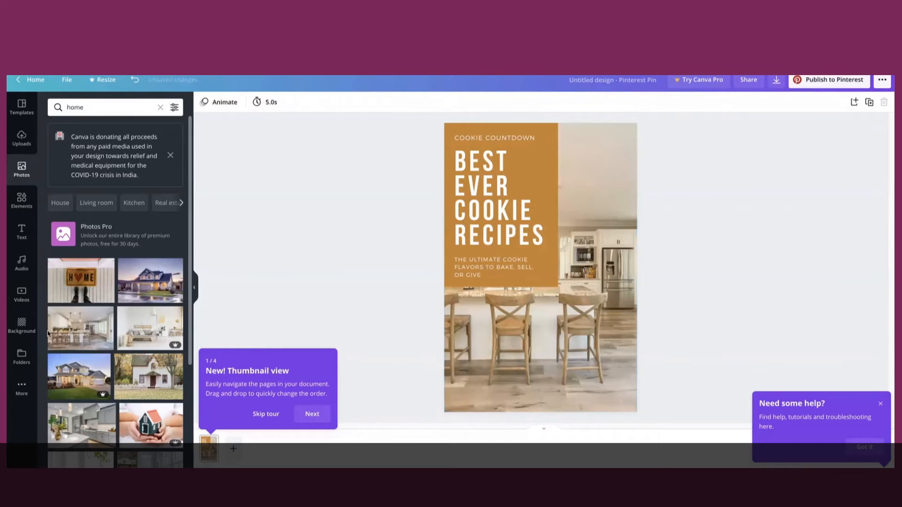
- Add the wide kitchen and dining photo from the "home" results to the Pin as a separate image, and delete it
{"action": "left_click", "coordinate": [80, 335]}
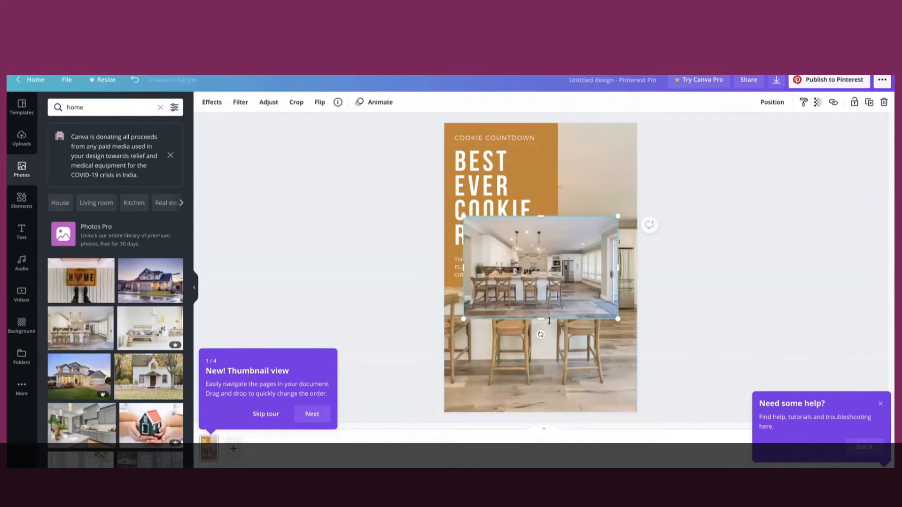
{"action": "key", "text": "Delete"}
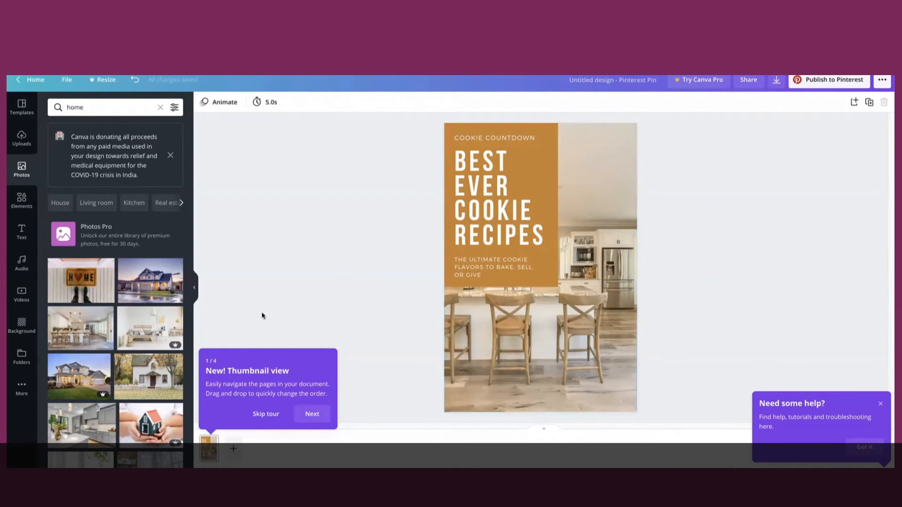
- Try replacing the kitchen background with plain white from the document colors, and undo the change
{"action": "left_click", "coordinate": [486, 330]}
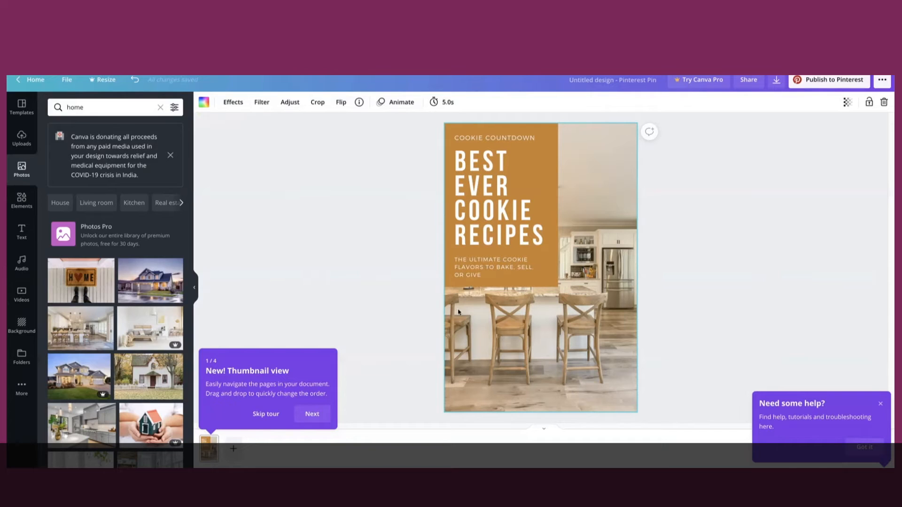
{"action": "left_click", "coordinate": [204, 106]}
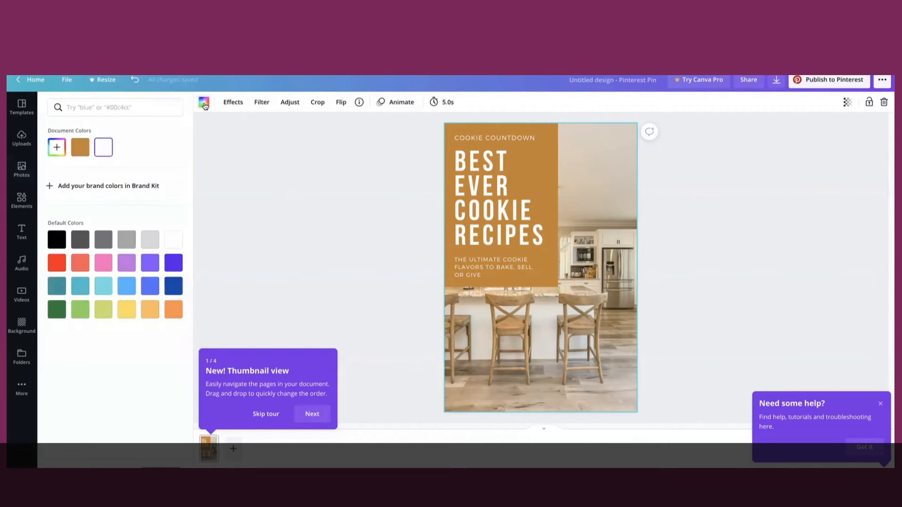
{"action": "left_click", "coordinate": [104, 151]}
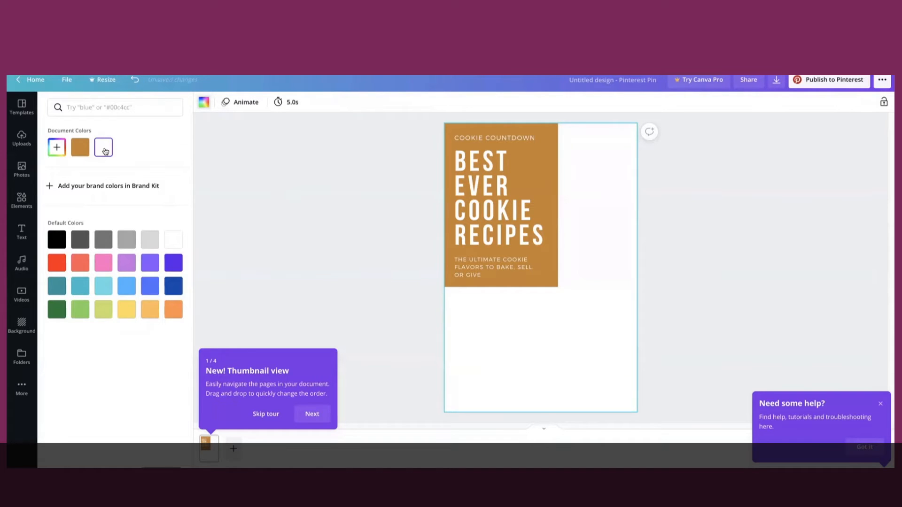
{"action": "key", "text": "ctrl+z"}
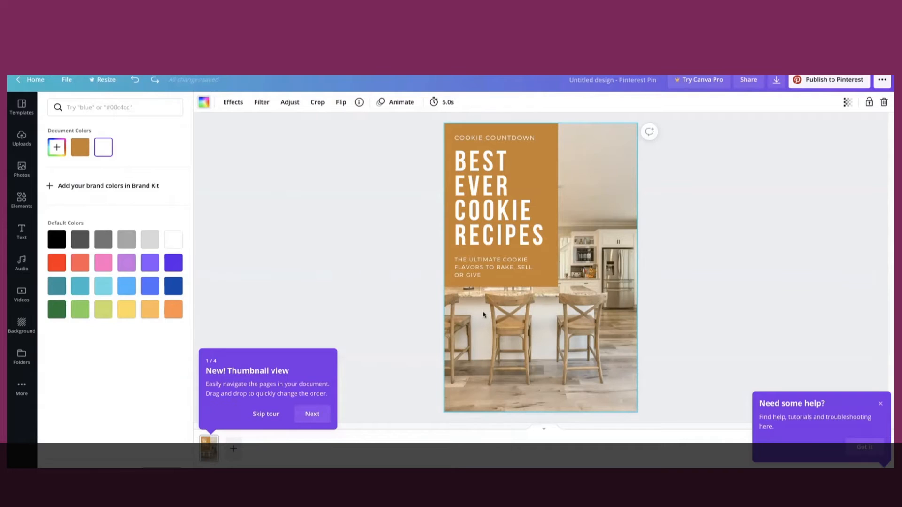
{"action": "left_click", "coordinate": [261, 105]}
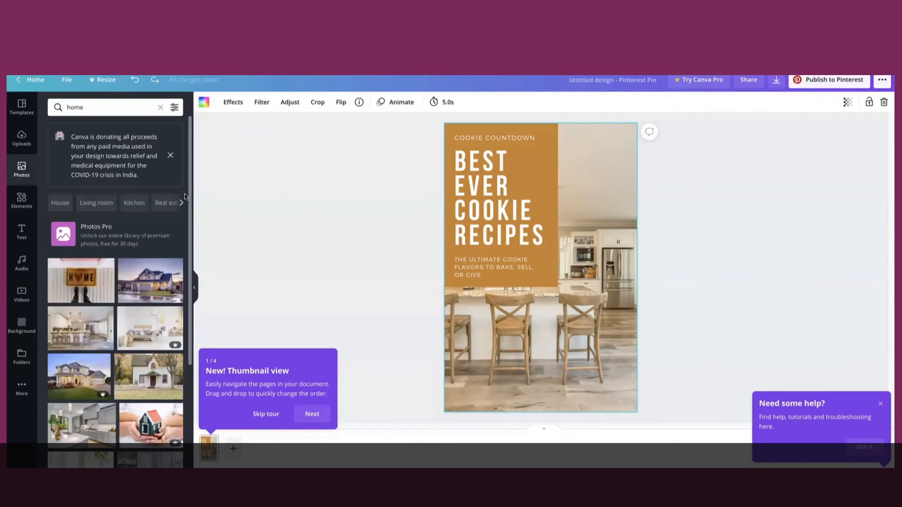
- Add the wide kitchen photo from the photo library, move it below the text block, and delete it
{"action": "left_click", "coordinate": [21, 139]}
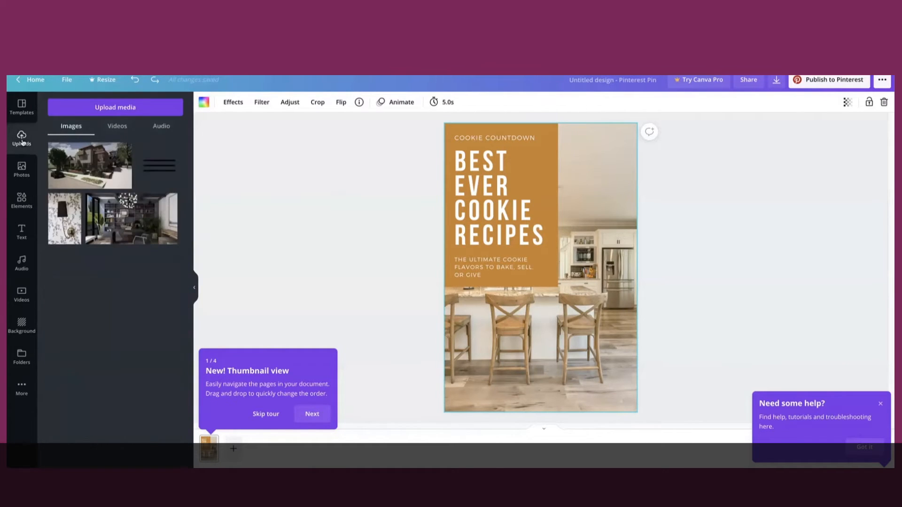
{"action": "left_click", "coordinate": [22, 169]}
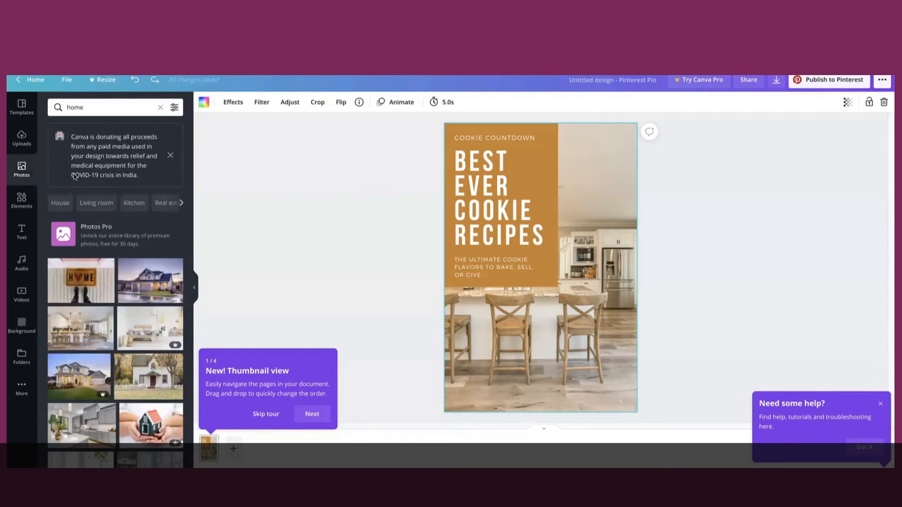
{"action": "left_click", "coordinate": [93, 330]}
{"action": "left_click_drag", "start_coordinate": [540, 266], "coordinate": [540, 352]}
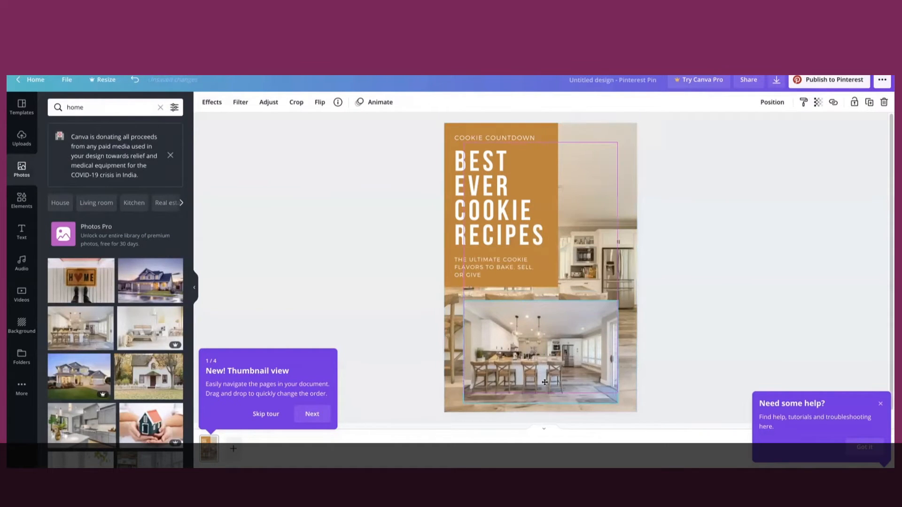
{"action": "key", "text": "Delete"}
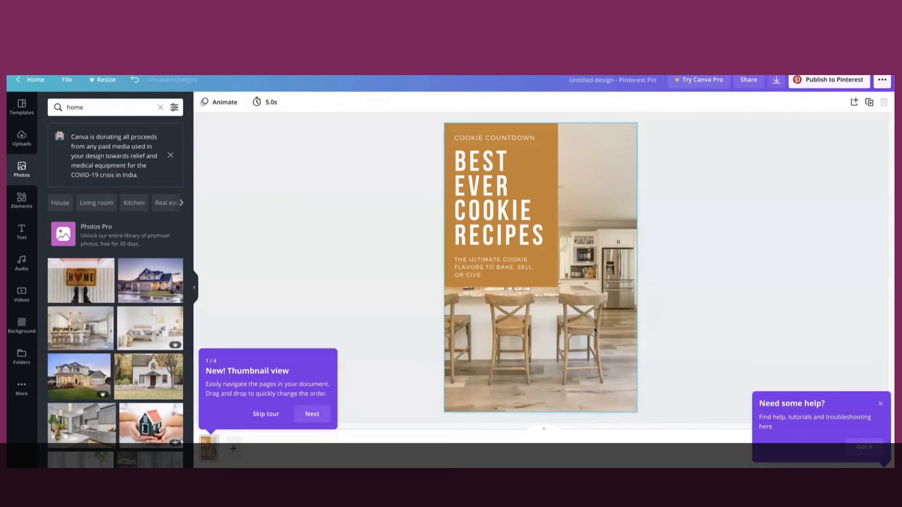
- Apply the Nordic filter to the kitchen background, trying an intensity of 27 and settling on 31
{"action": "left_click", "coordinate": [594, 331]}
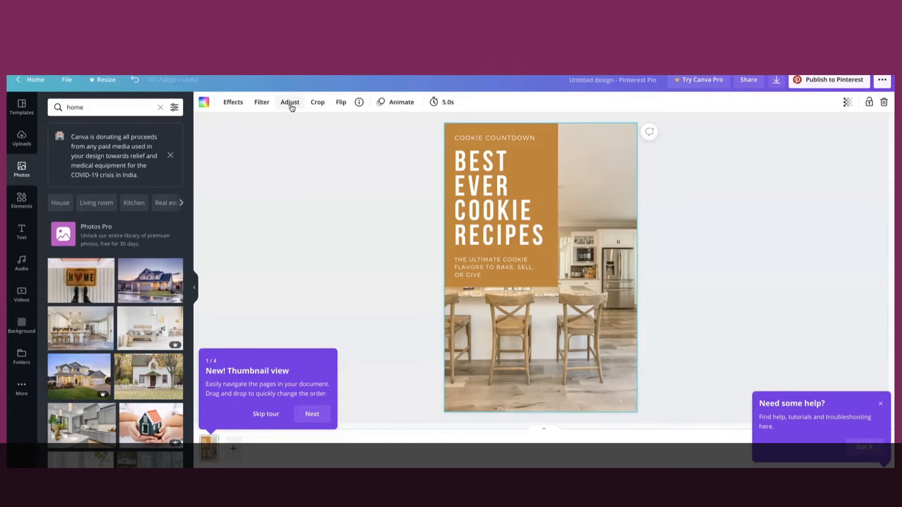
{"action": "left_click", "coordinate": [259, 107]}
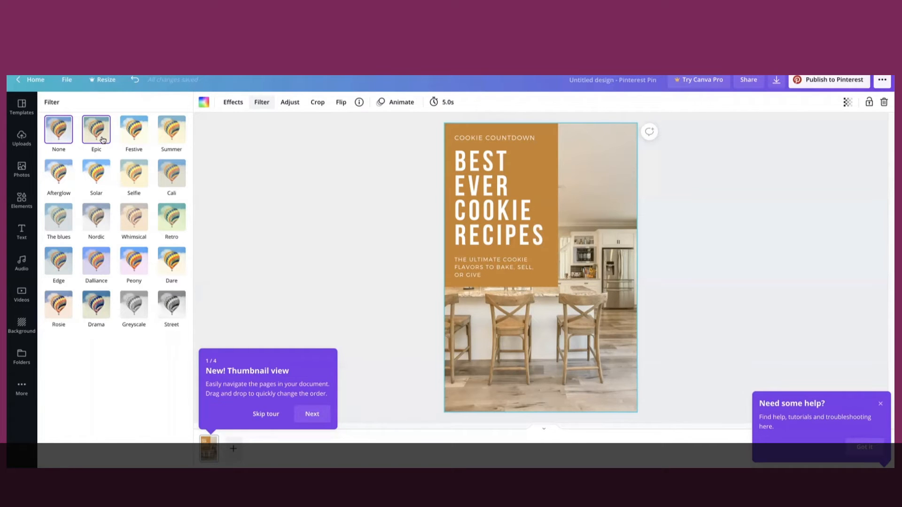
{"action": "left_click", "coordinate": [99, 220]}
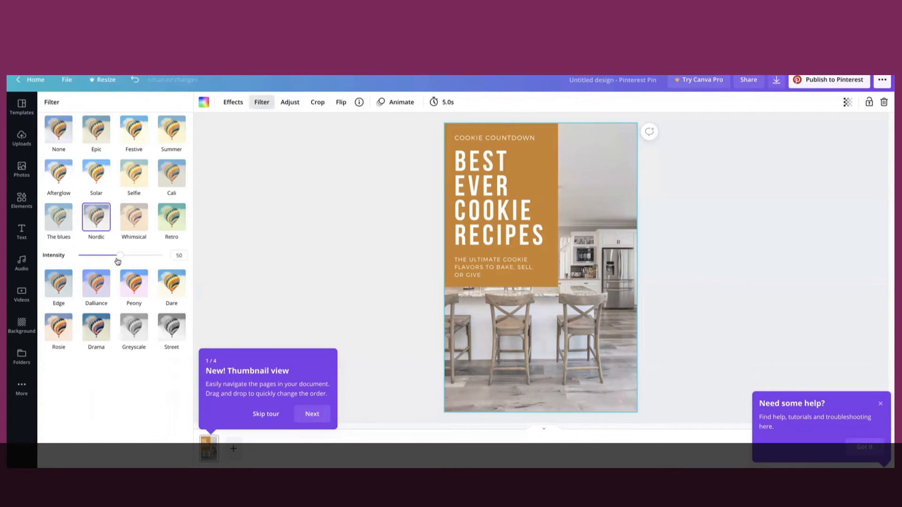
{"action": "left_click_drag", "start_coordinate": [120, 256], "coordinate": [101, 250]}
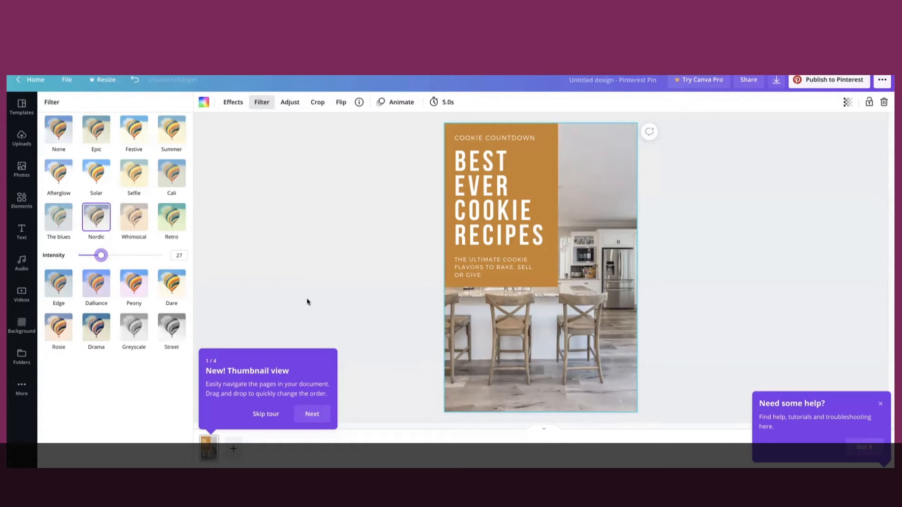
{"action": "mouse_move", "coordinate": [102, 256]}
{"action": "left_mouse_down"}
{"action": "mouse_move", "coordinate": [161, 256]}
{"action": "mouse_move", "coordinate": [104, 259]}
{"action": "left_mouse_up"}
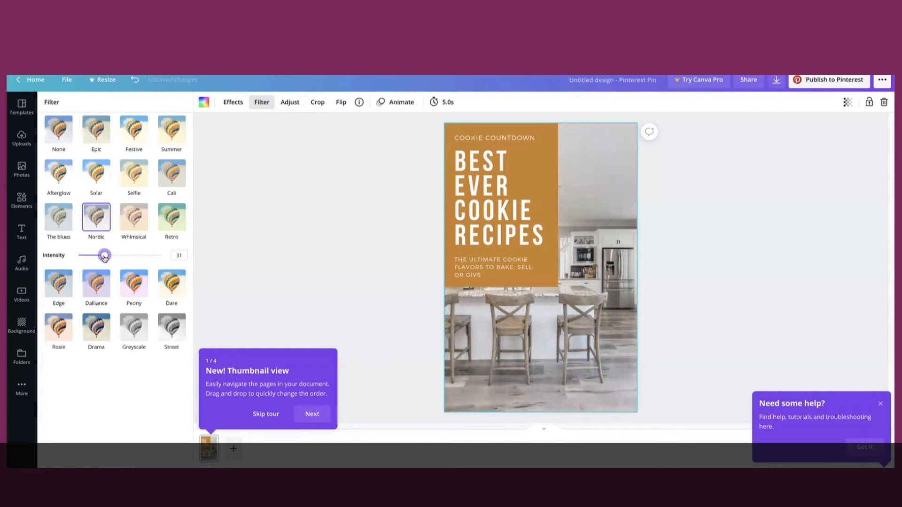
- Try the Peony, Greyscale, Drama, Rosie, Nordic, Epic and Street filters on the kitchen background, ending on Greyscale
{"action": "left_click", "coordinate": [139, 295]}
{"action": "left_click", "coordinate": [138, 320]}
{"action": "left_click", "coordinate": [98, 310]}
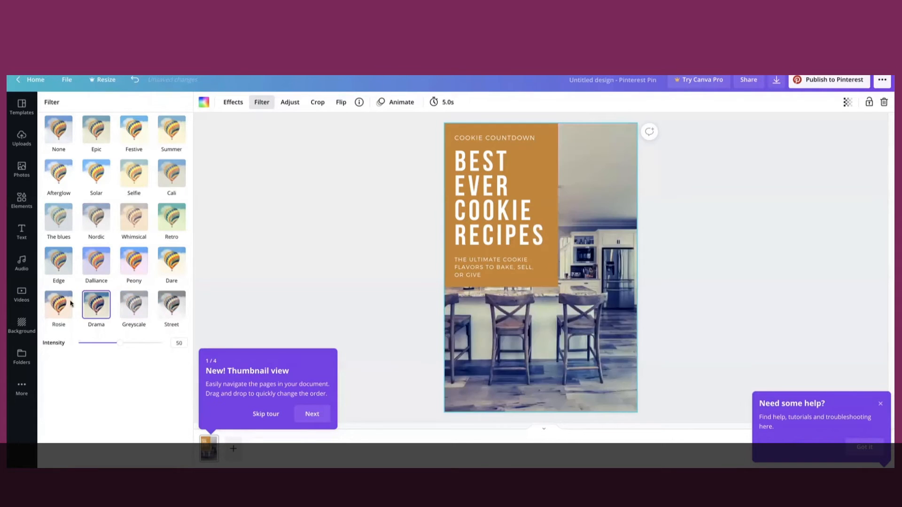
{"action": "left_click", "coordinate": [57, 299]}
{"action": "left_click", "coordinate": [98, 217]}
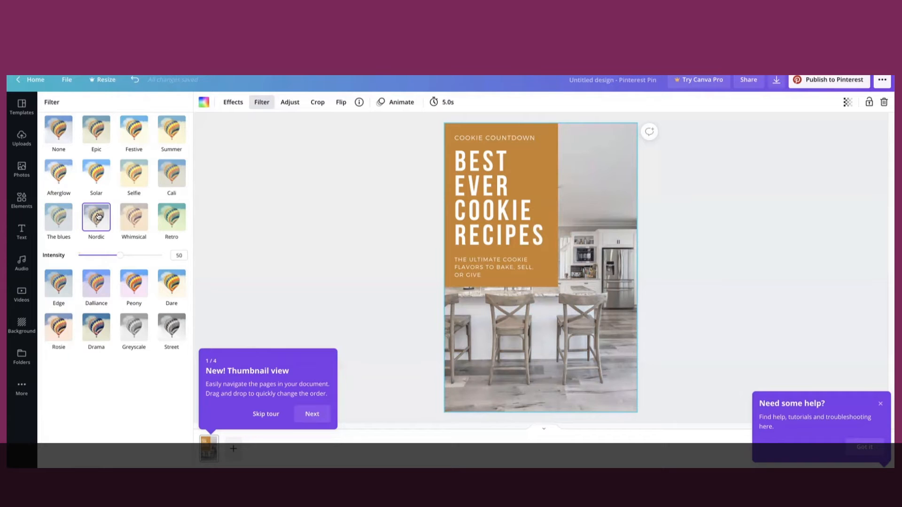
{"action": "left_click", "coordinate": [100, 124]}
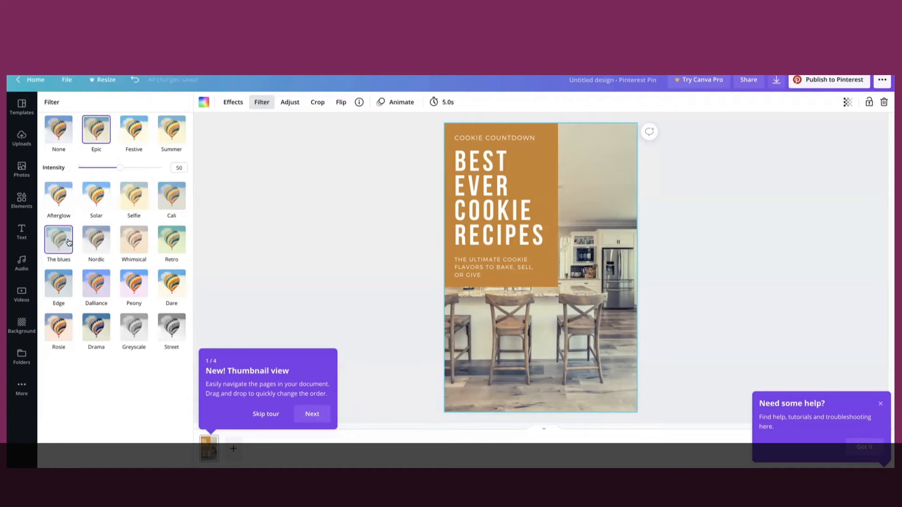
{"action": "left_click", "coordinate": [170, 327]}
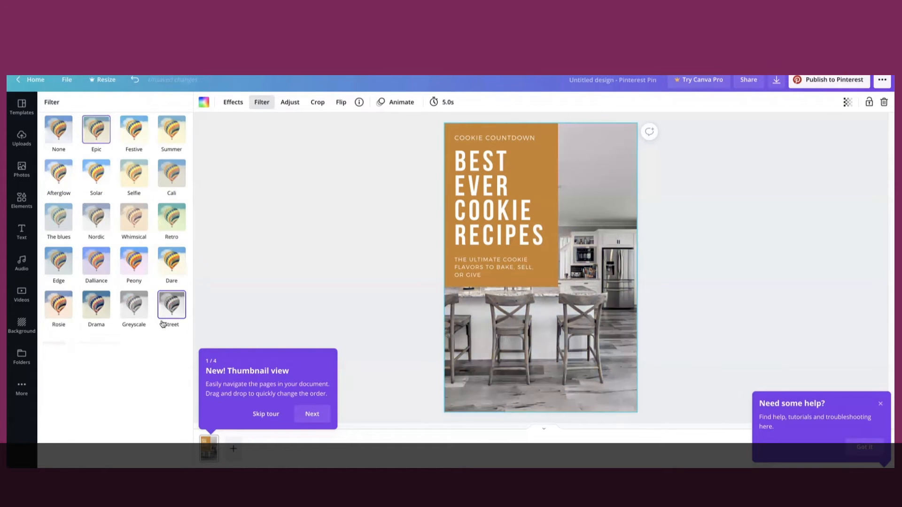
{"action": "left_click", "coordinate": [137, 311]}
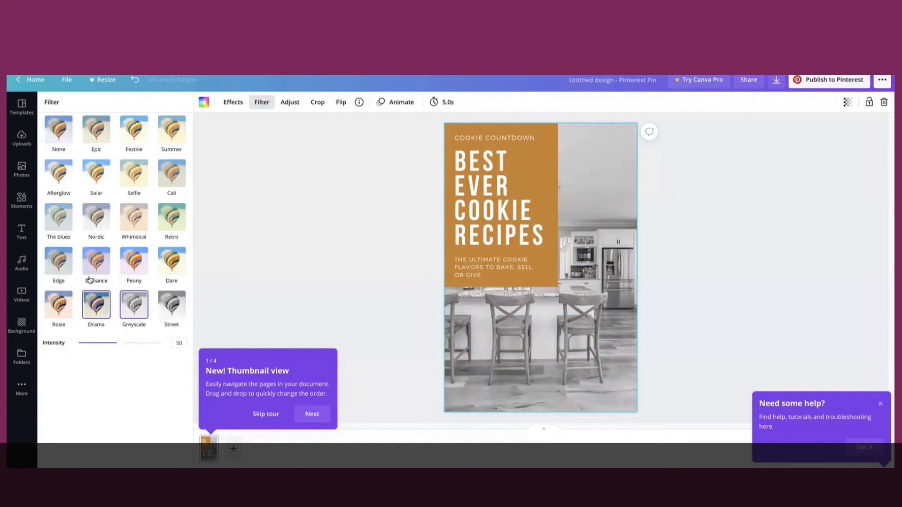
- Try the Epic filter at intensity 30 on the kitchen background, and set the filter back to None
{"action": "left_click", "coordinate": [95, 134]}
{"action": "left_click_drag", "start_coordinate": [119, 170], "coordinate": [104, 169]}
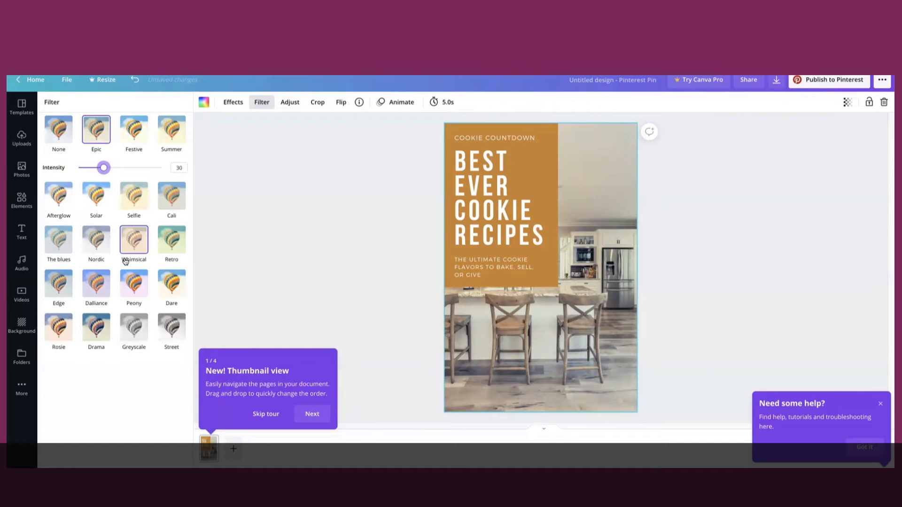
{"action": "left_click", "coordinate": [58, 141]}
{"action": "left_click", "coordinate": [256, 186]}
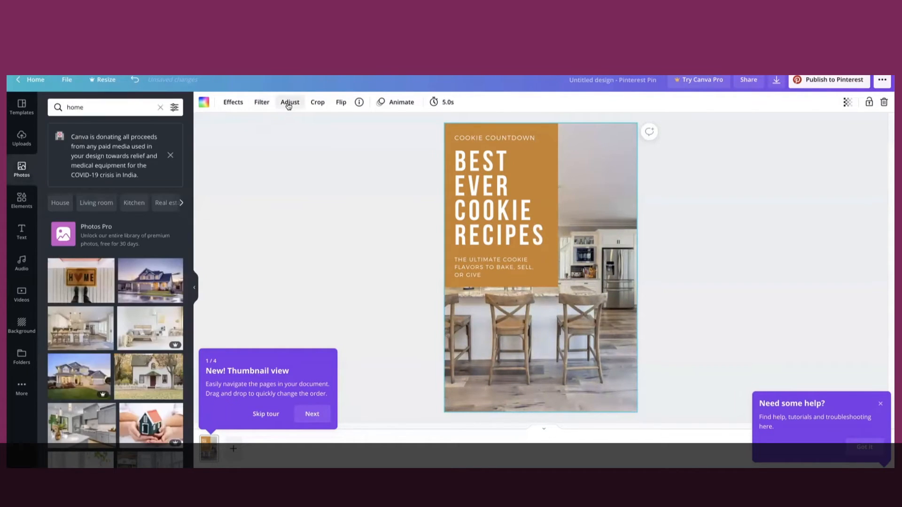
- Try blurring the kitchen background by 5 and by 2, and reset the image adjustments
{"action": "left_click", "coordinate": [289, 105]}
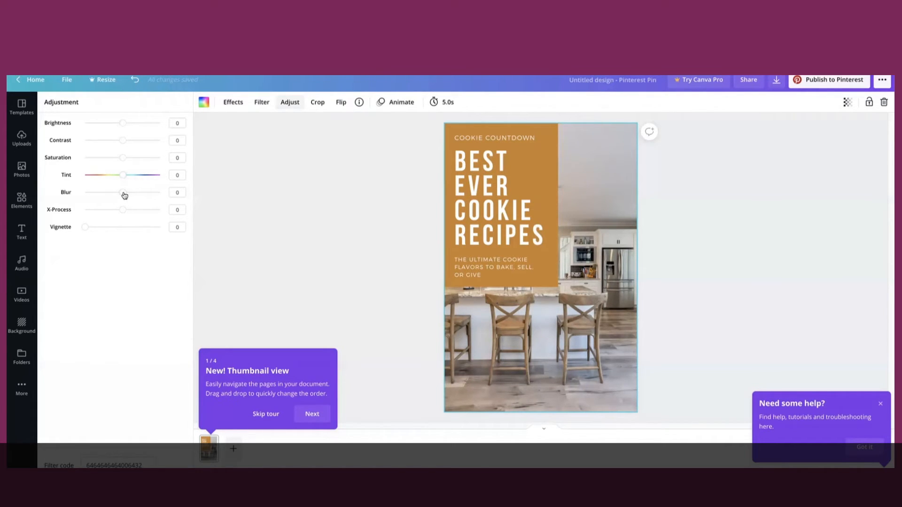
{"action": "left_click_drag", "start_coordinate": [125, 196], "coordinate": [125, 193]}
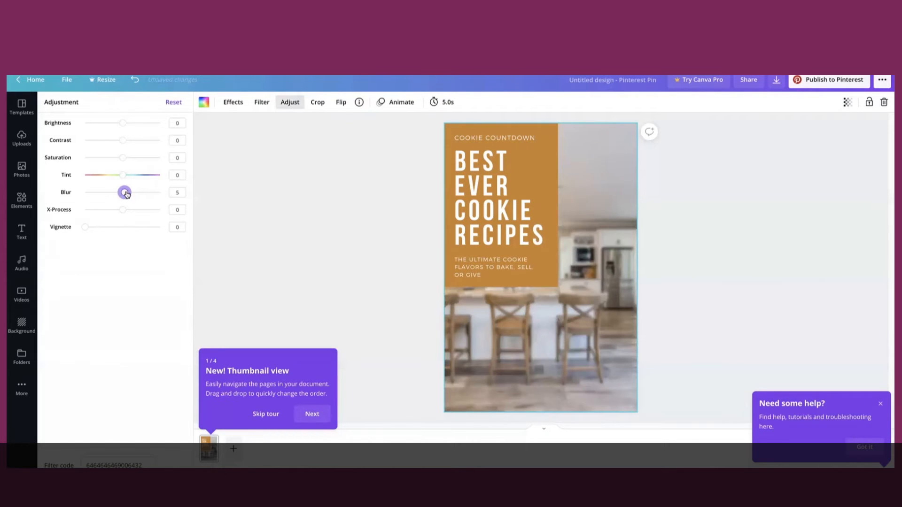
{"action": "left_click", "coordinate": [177, 192]}
{"action": "key", "text": "Return"}
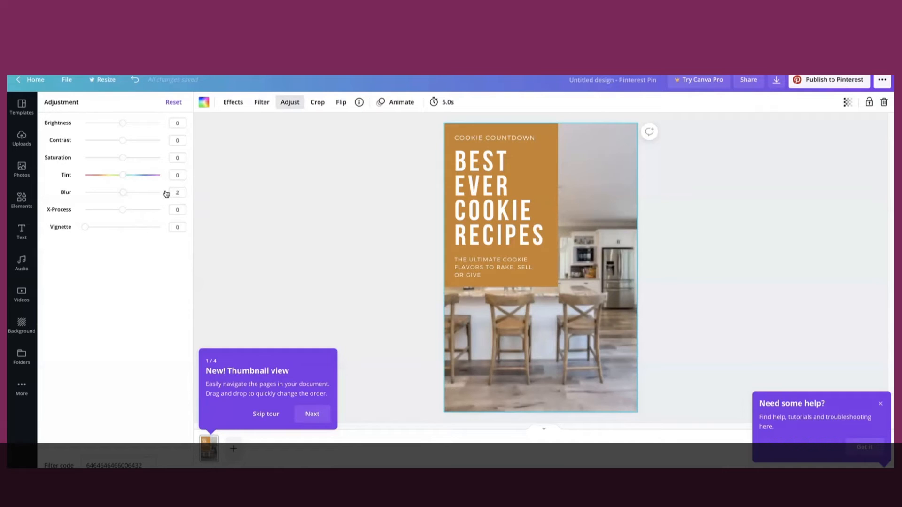
{"action": "left_click", "coordinate": [171, 104]}
- Adjust the kitchen background to brightness 14, contrast 10, saturation -19, X-Process -2 and vignette 18, and reopen the adjustments to check them
{"action": "left_click_drag", "start_coordinate": [123, 124], "coordinate": [115, 157]}
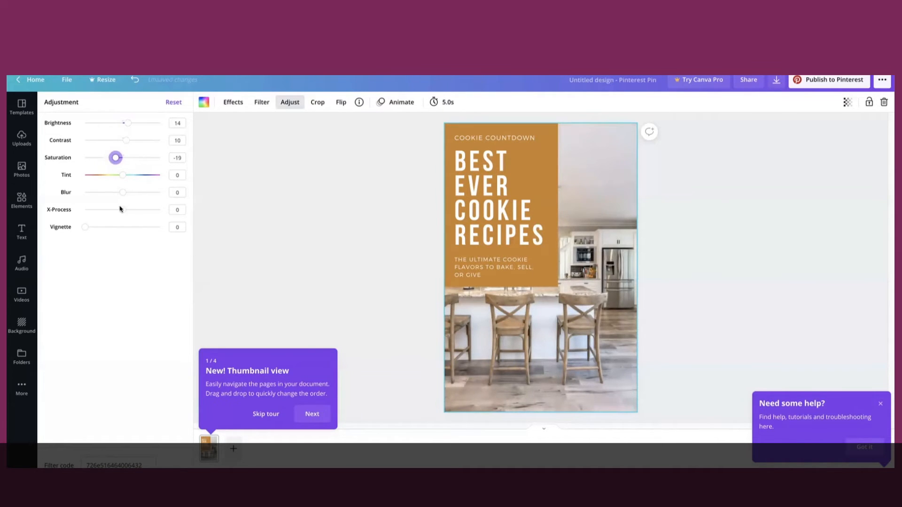
{"action": "left_click_drag", "start_coordinate": [122, 209], "coordinate": [122, 209]}
{"action": "left_click_drag", "start_coordinate": [85, 228], "coordinate": [98, 227]}
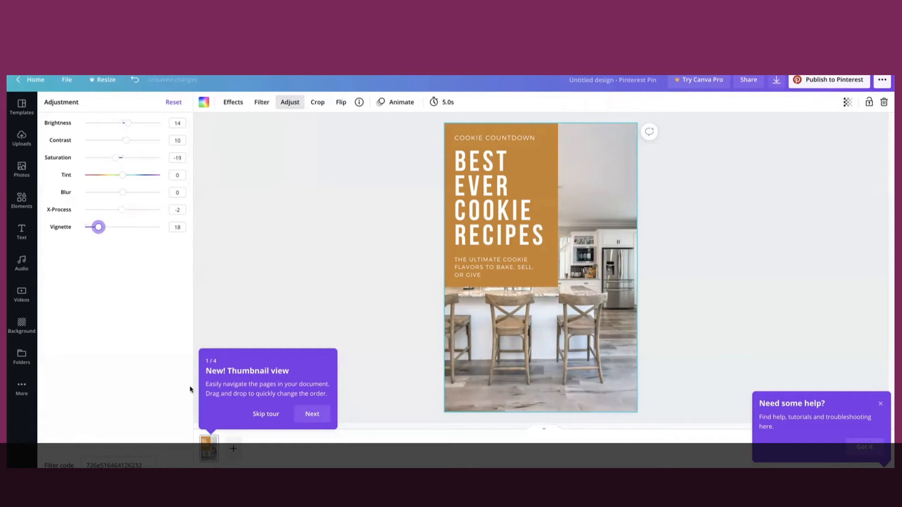
{"action": "left_click", "coordinate": [273, 287]}
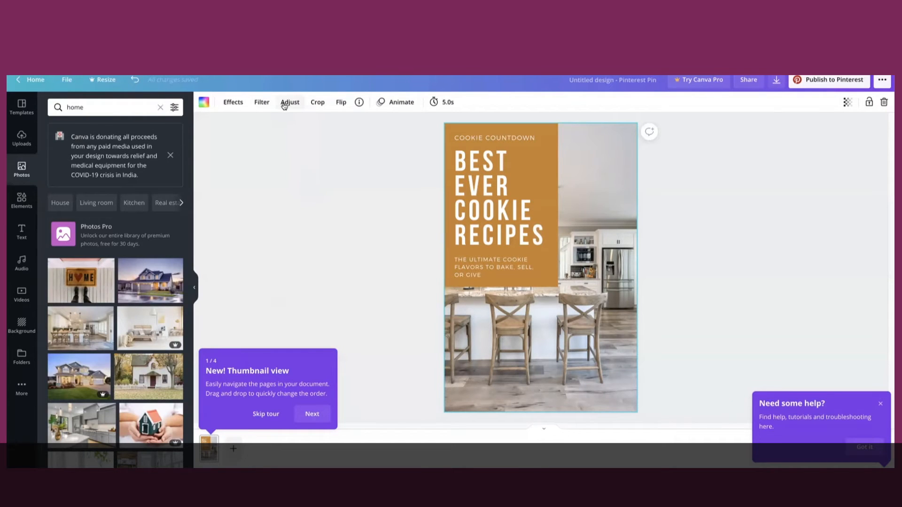
{"action": "left_click", "coordinate": [284, 104]}
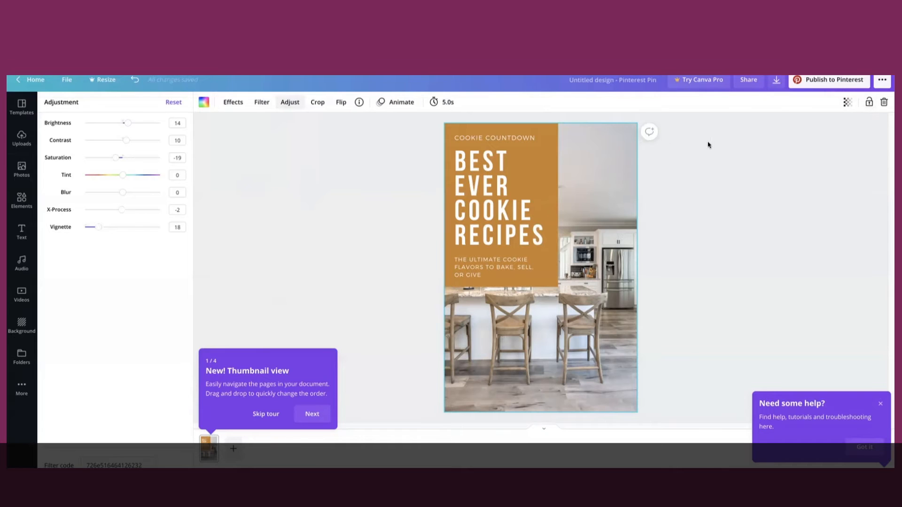
- Dismiss the help prompt, step through the thumbnail view tour to its end, and deselect the background
{"action": "left_click", "coordinate": [881, 405]}
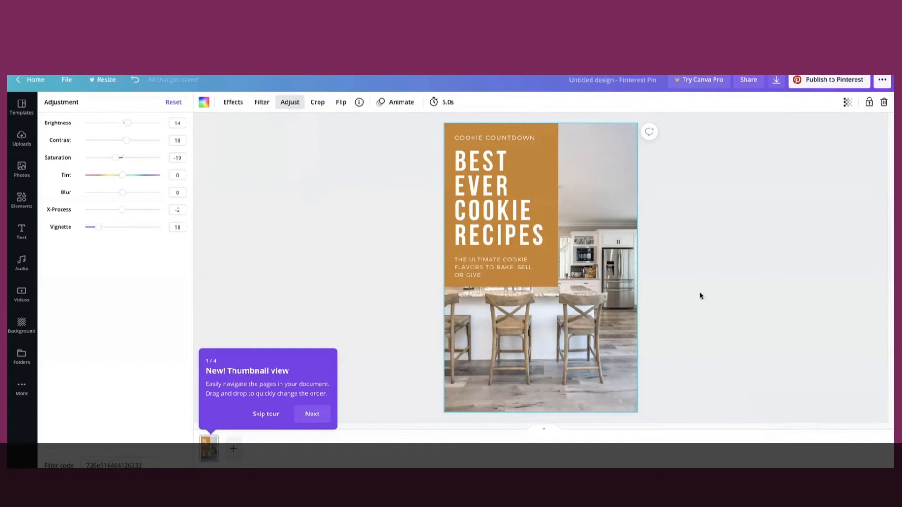
{"action": "left_click", "coordinate": [306, 413]}
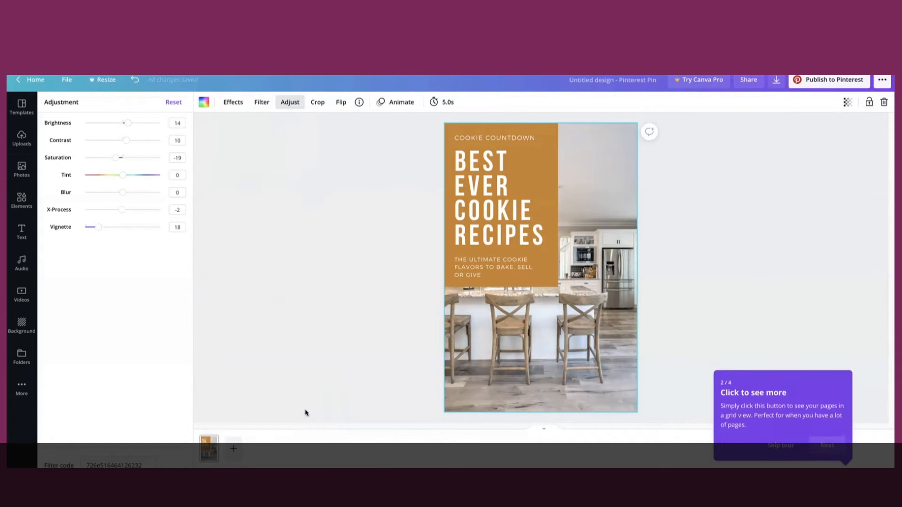
{"action": "left_click", "coordinate": [827, 447]}
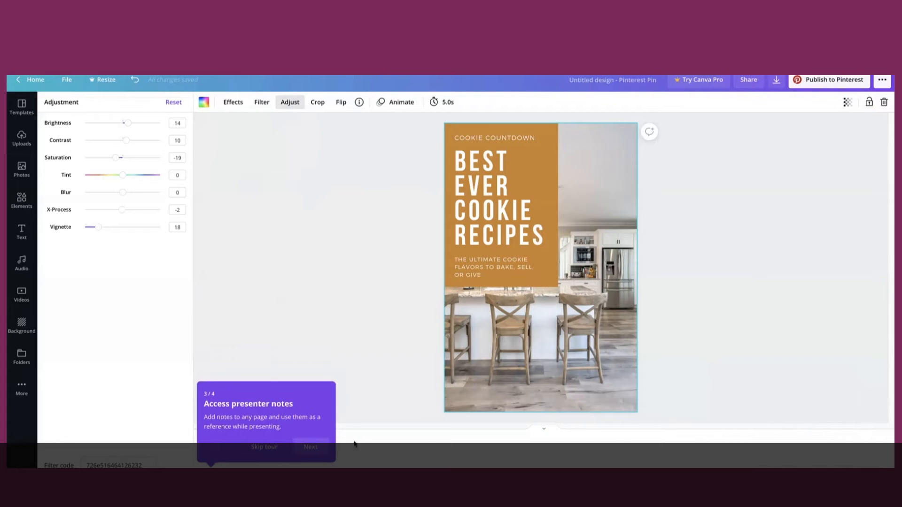
{"action": "left_click", "coordinate": [323, 450]}
{"action": "left_click", "coordinate": [588, 405]}
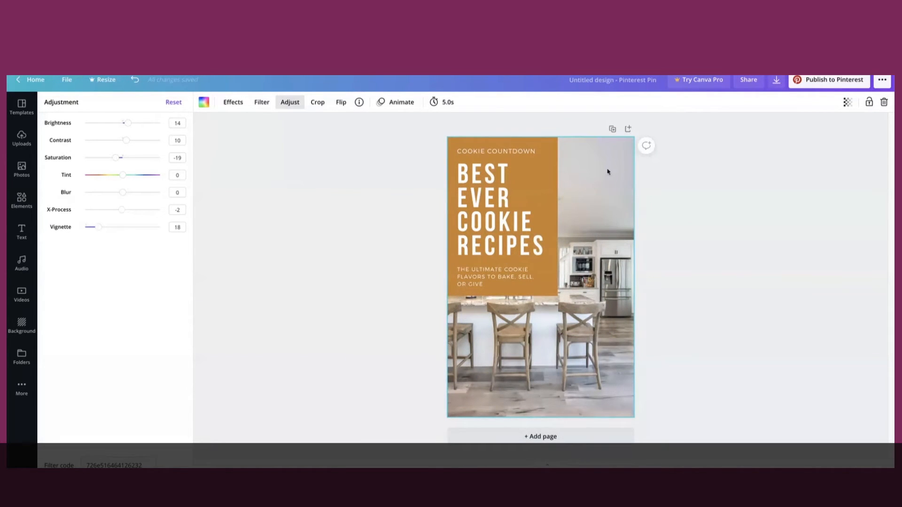
{"action": "left_click", "coordinate": [713, 197]}
{"action": "left_click", "coordinate": [713, 197]}
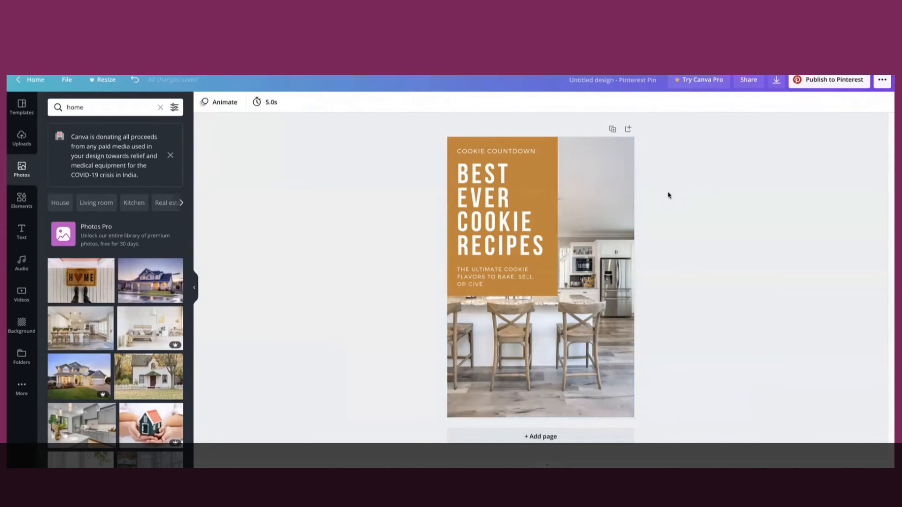
{"action": "left_click", "coordinate": [575, 173]}
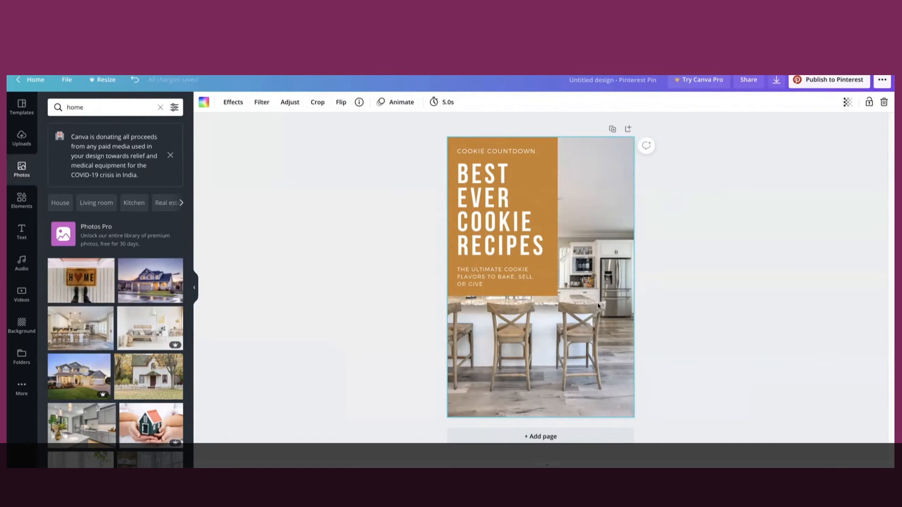
{"action": "left_click", "coordinate": [654, 227]}
{"action": "left_click", "coordinate": [606, 185]}
{"action": "left_click", "coordinate": [677, 175]}
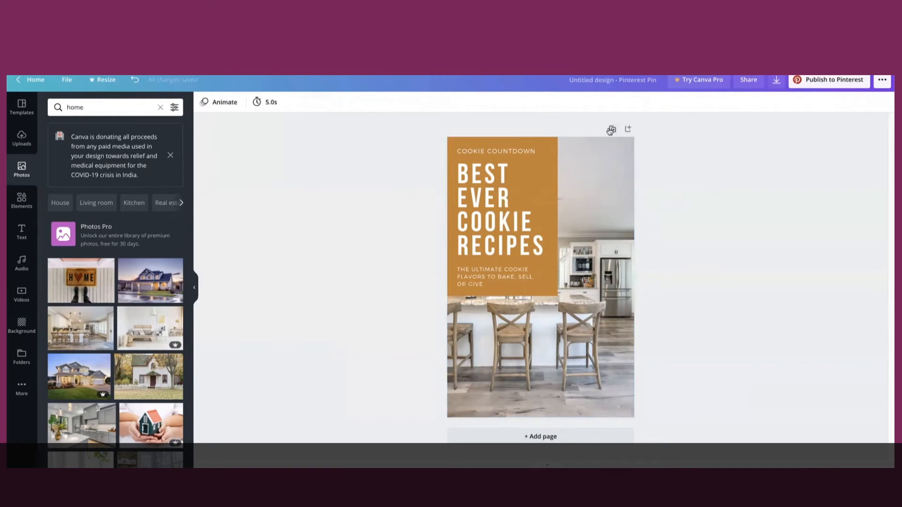
- Duplicate the cookie recipes page and add a blank page, moved down to become page 3
{"action": "left_click", "coordinate": [614, 130]}
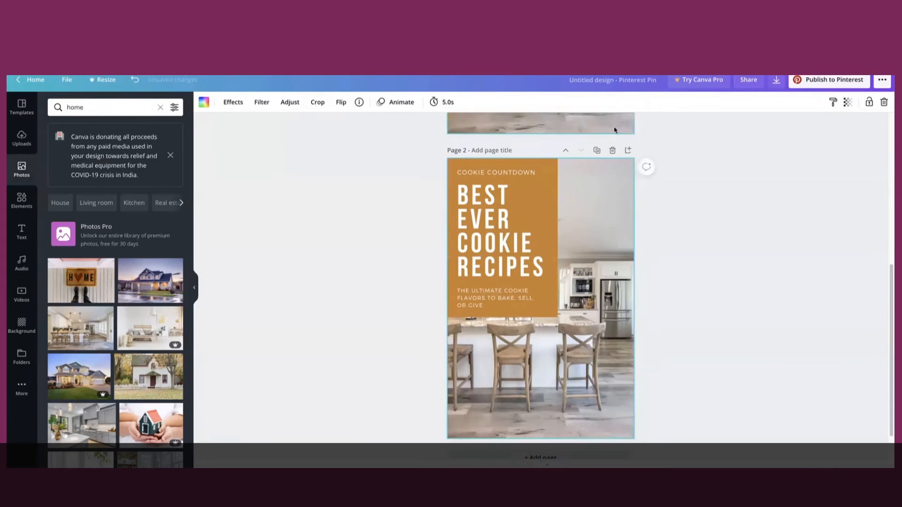
{"action": "scroll", "coordinate": [634, 148], "scroll_direction": "up", "scroll_amount": 5}
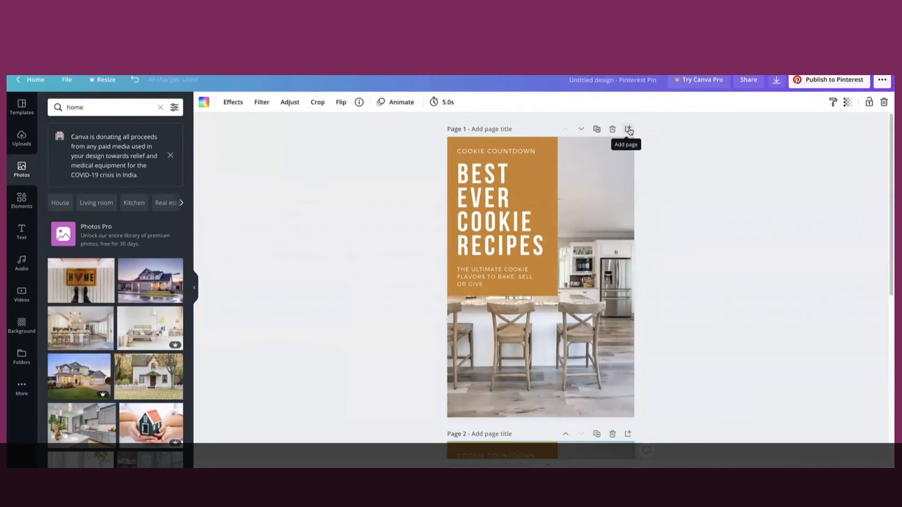
{"action": "left_click", "coordinate": [629, 130]}
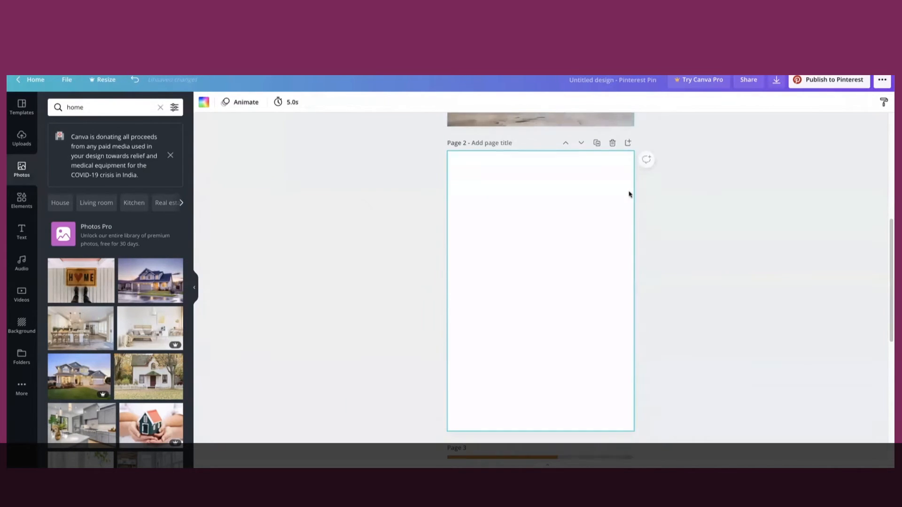
{"action": "left_click", "coordinate": [581, 143]}
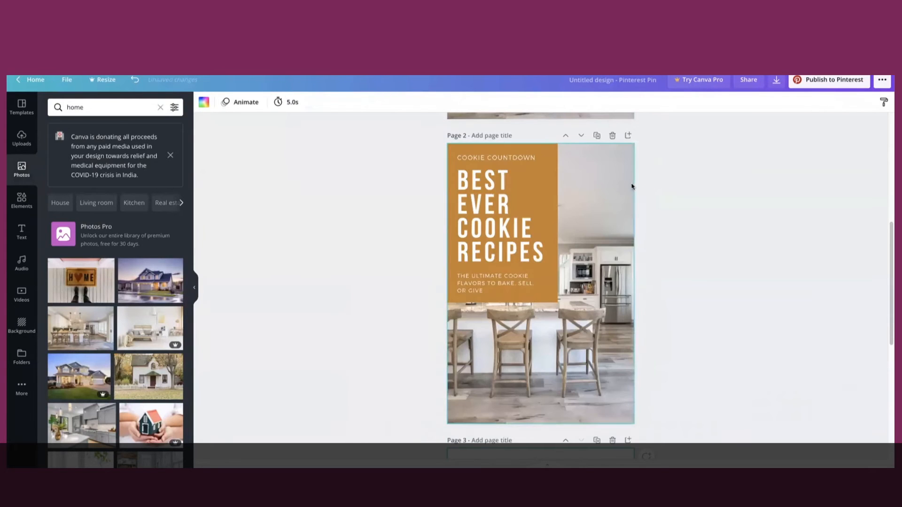
- Replace the kitchen background on page 2 with the free living room photo showing a coffee table and window
{"action": "scroll", "coordinate": [642, 162], "scroll_direction": "up", "scroll_amount": 2}
{"action": "left_click", "coordinate": [589, 252]}
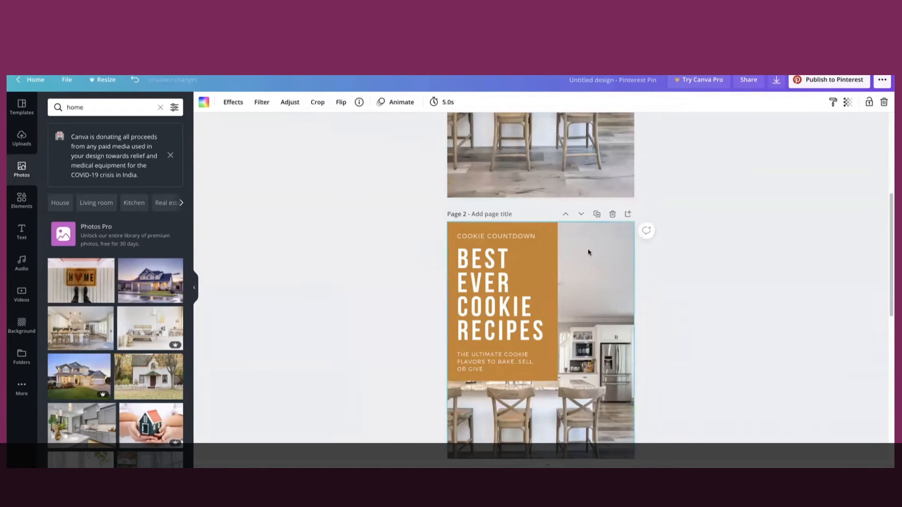
{"action": "scroll", "coordinate": [691, 265], "scroll_direction": "down", "scroll_amount": 2}
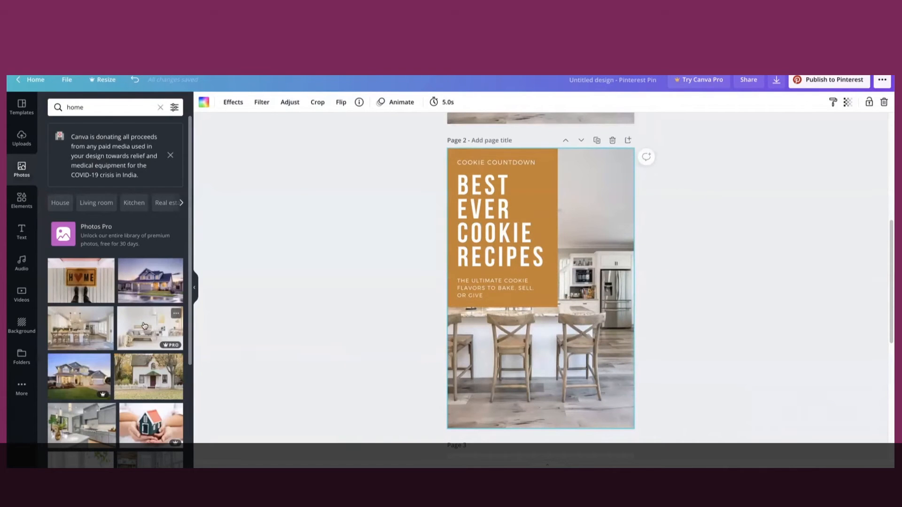
{"action": "scroll", "coordinate": [138, 383], "scroll_direction": "down", "scroll_amount": 4}
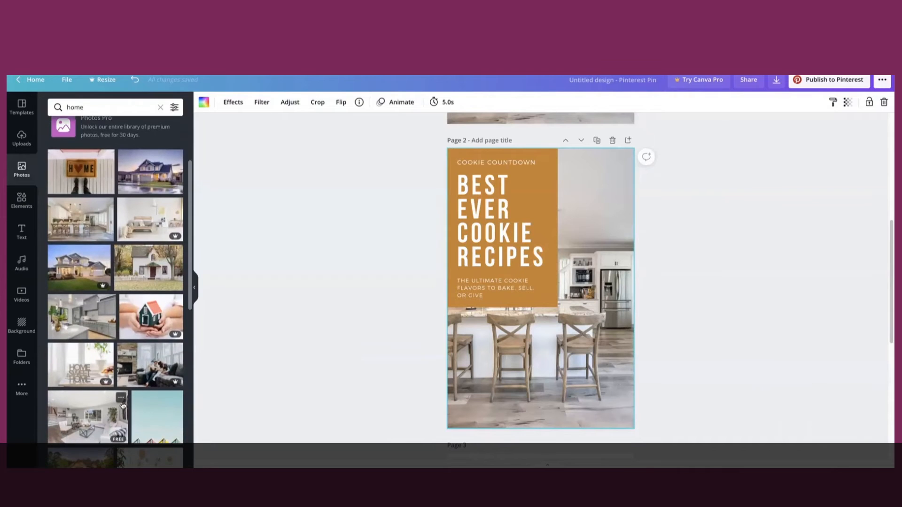
{"action": "scroll", "coordinate": [107, 385], "scroll_direction": "down", "scroll_amount": 2}
{"action": "left_click_drag", "start_coordinate": [102, 367], "coordinate": [466, 338]}
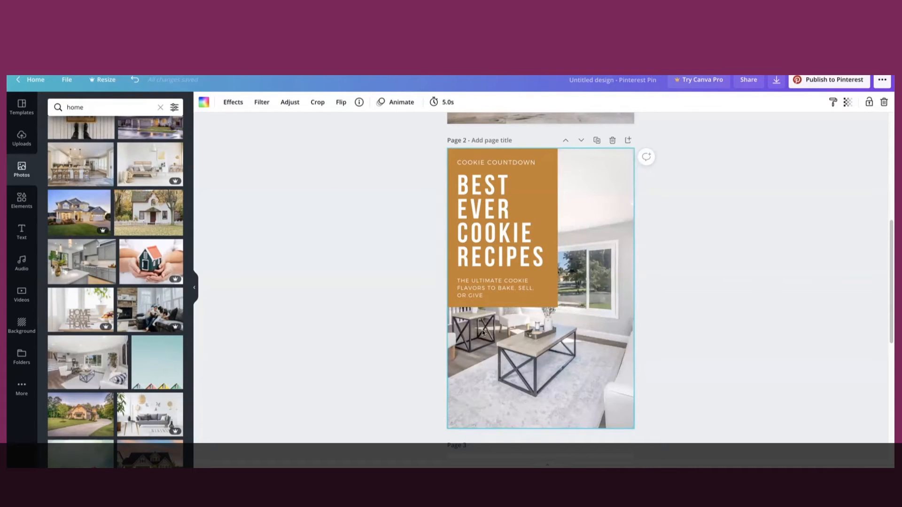
- Flip page 2's living room background horizontally and check its filter and adjustment settings
{"action": "left_click", "coordinate": [342, 102]}
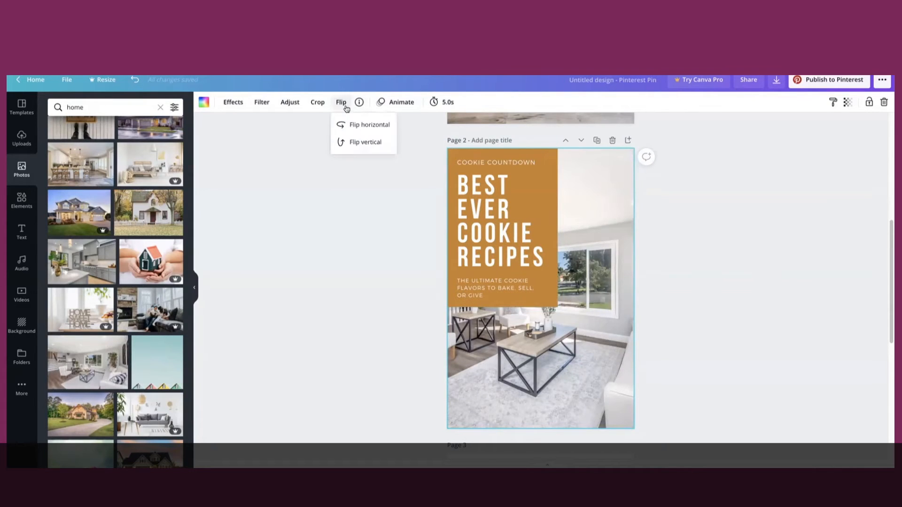
{"action": "left_click", "coordinate": [362, 124]}
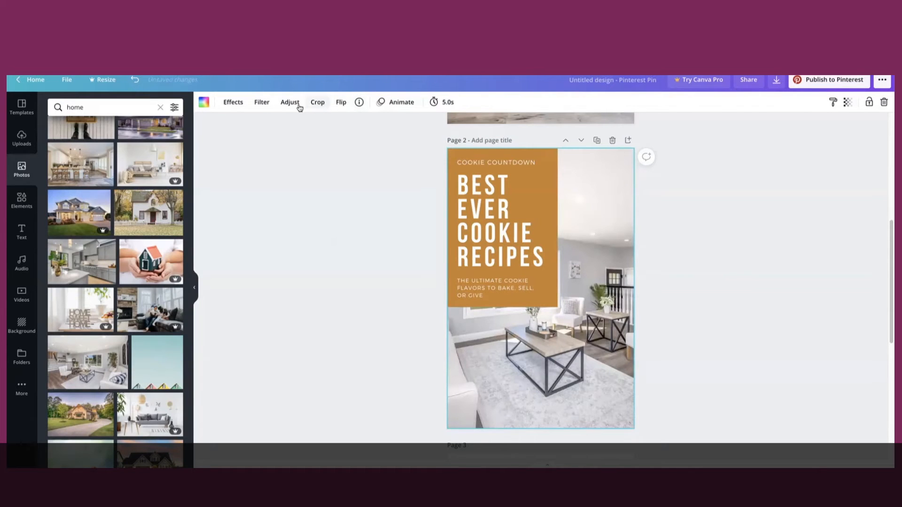
{"action": "left_click", "coordinate": [266, 105]}
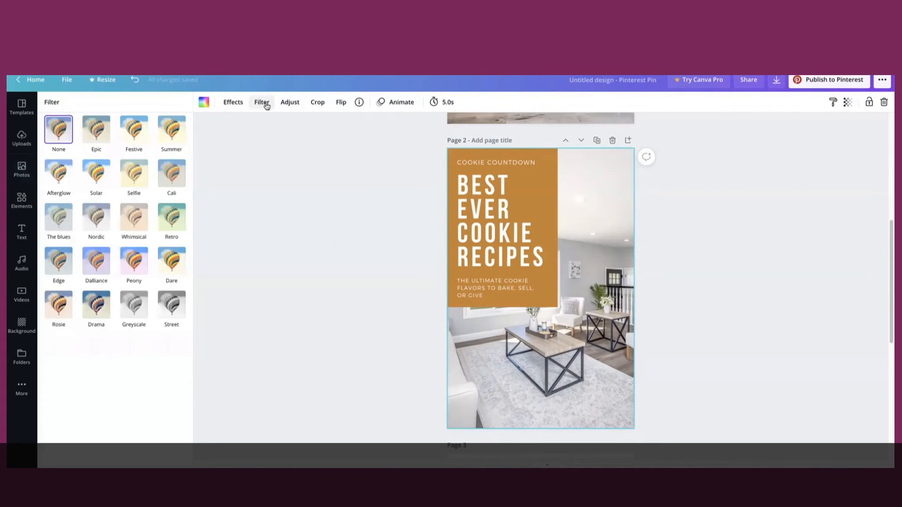
{"action": "left_click", "coordinate": [280, 103]}
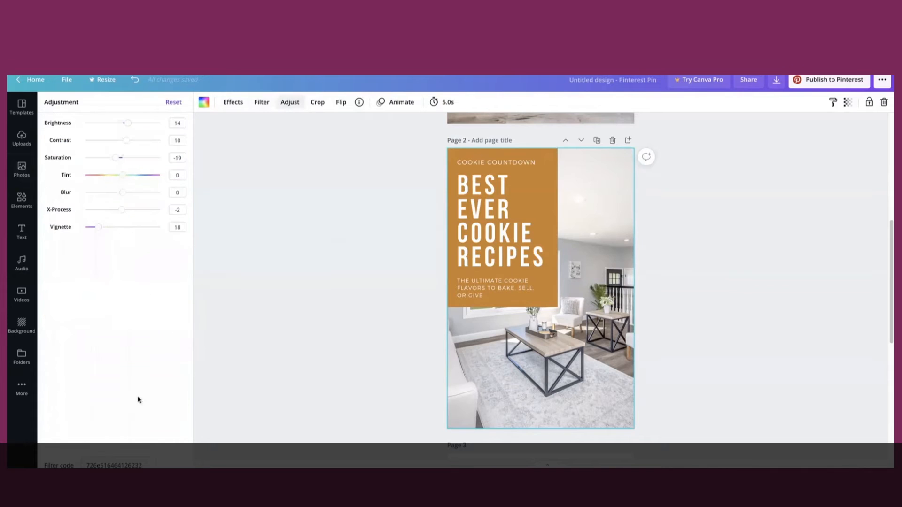
{"action": "left_click", "coordinate": [337, 363]}
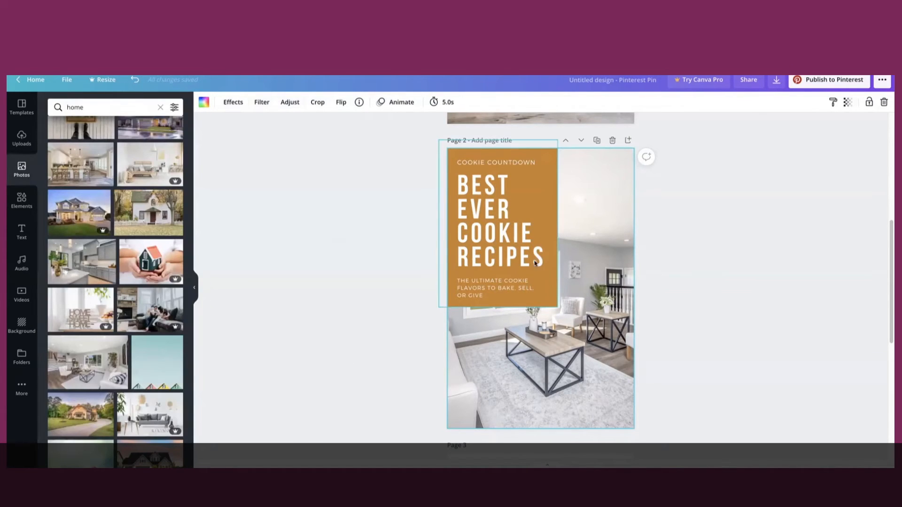
- Fill blank page 3 with the free photo of a bright window with potted plants as its background
{"action": "scroll", "coordinate": [538, 263], "scroll_direction": "down", "scroll_amount": 5}
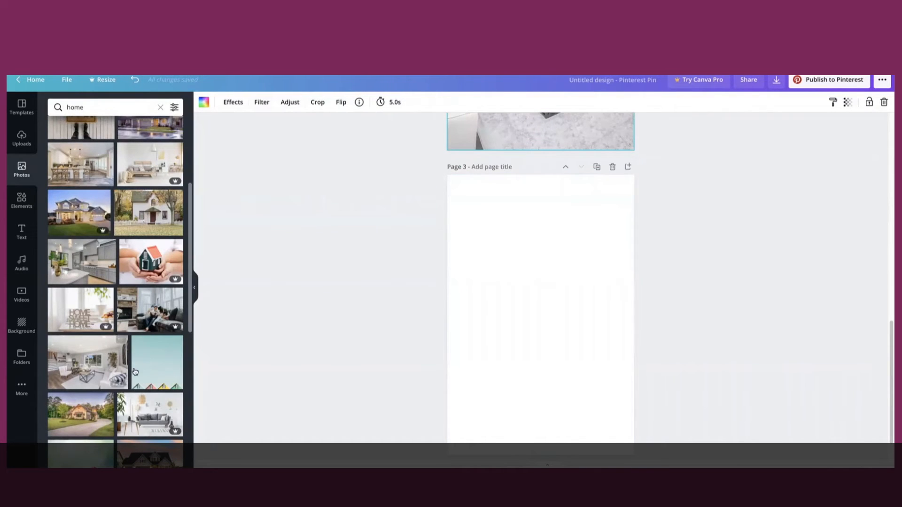
{"action": "scroll", "coordinate": [115, 420], "scroll_direction": "down", "scroll_amount": 1}
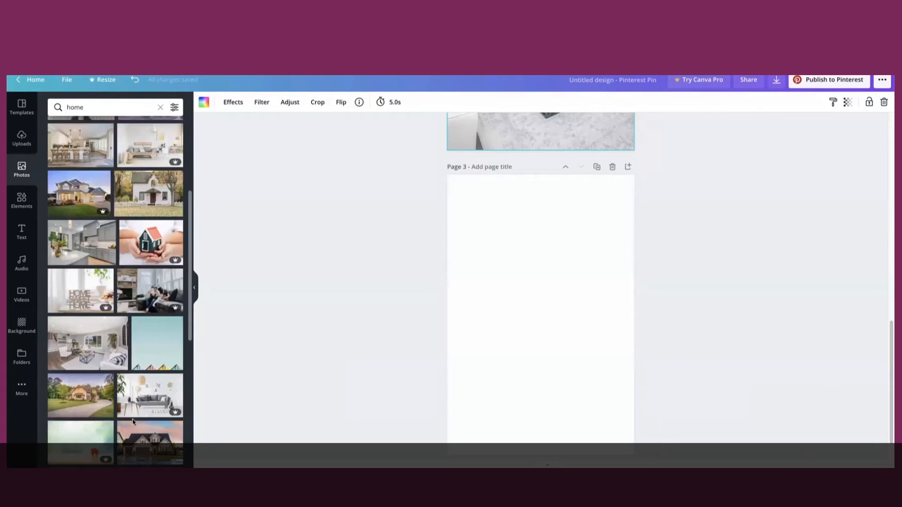
{"action": "scroll", "coordinate": [132, 404], "scroll_direction": "down", "scroll_amount": 4}
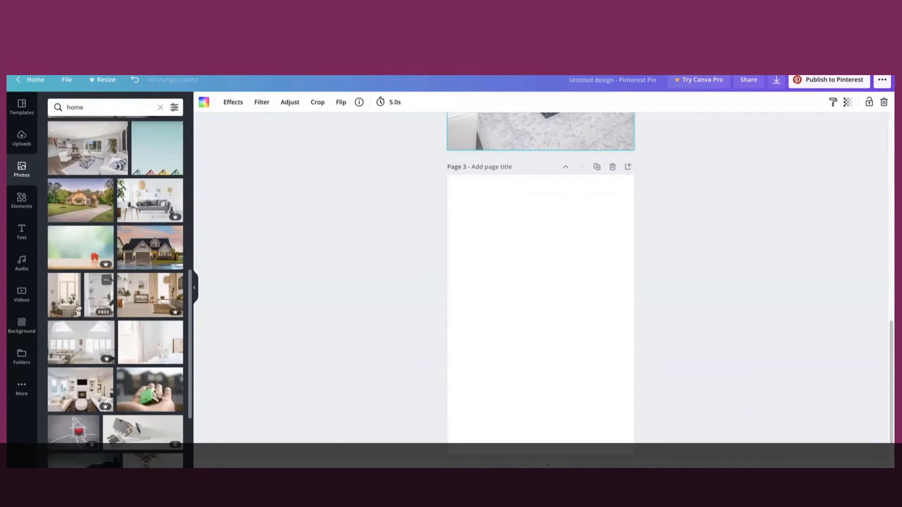
{"action": "left_click_drag", "start_coordinate": [61, 305], "coordinate": [447, 198]}
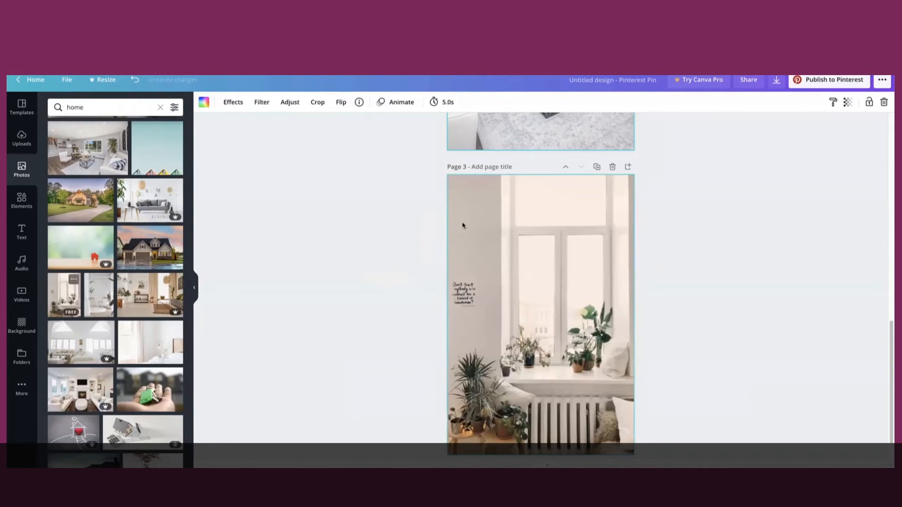
- Copy the filter code from the image adjustments of page 1's kitchen background
{"action": "scroll", "coordinate": [499, 233], "scroll_direction": "up", "scroll_amount": 2}
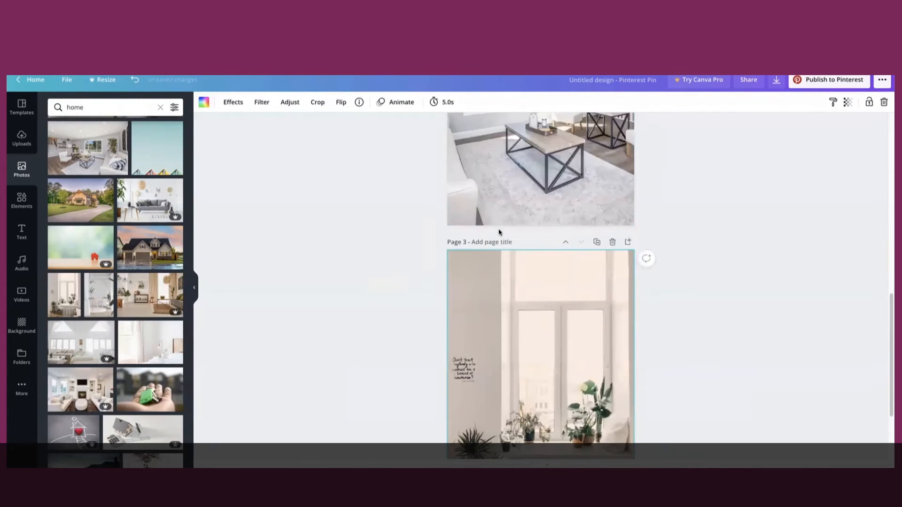
{"action": "scroll", "coordinate": [500, 231], "scroll_direction": "up", "scroll_amount": 6}
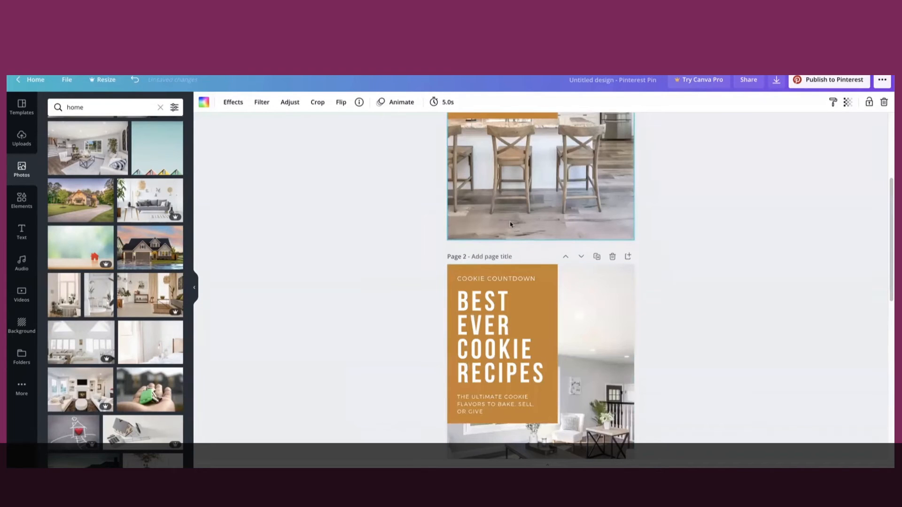
{"action": "left_click", "coordinate": [290, 104]}
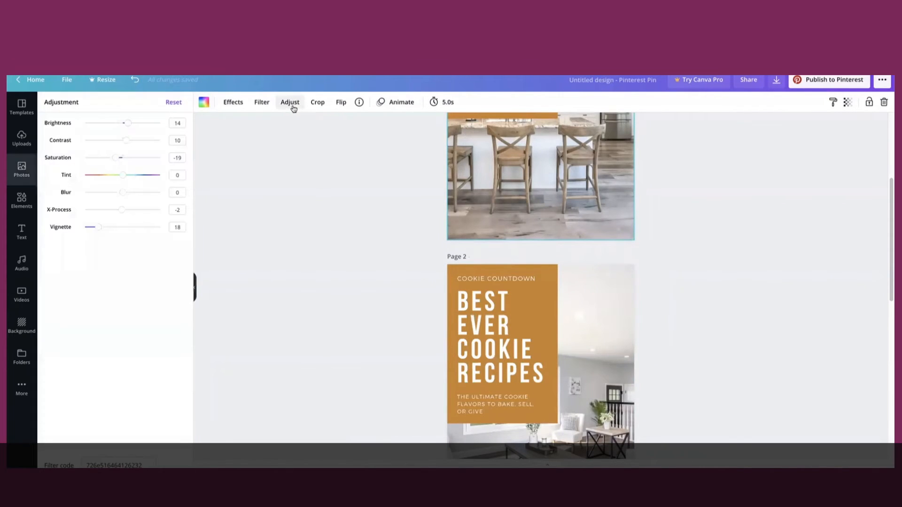
{"action": "left_click", "coordinate": [141, 458]}
{"action": "key", "text": "ctrl+c"}
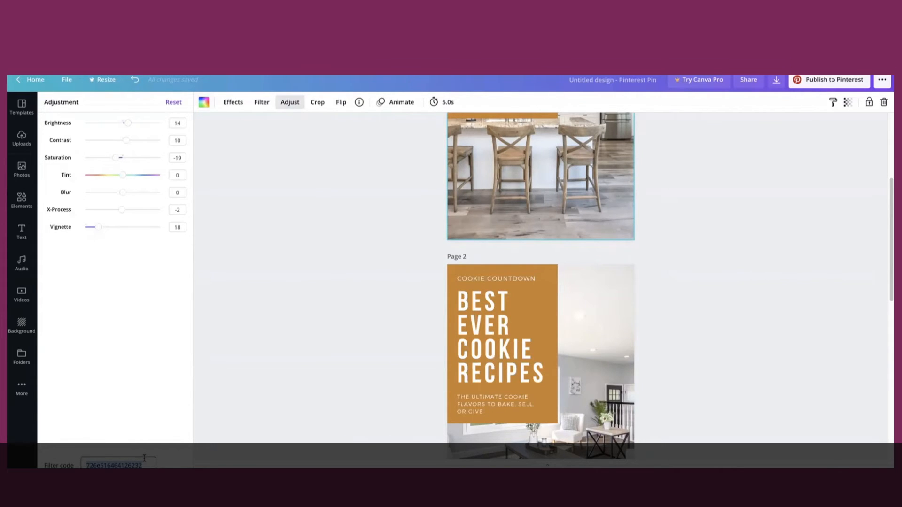
- Paste the copied filter code into the adjustments of page 3's window photo and deselect it
{"action": "scroll", "coordinate": [524, 335], "scroll_direction": "down", "scroll_amount": 8}
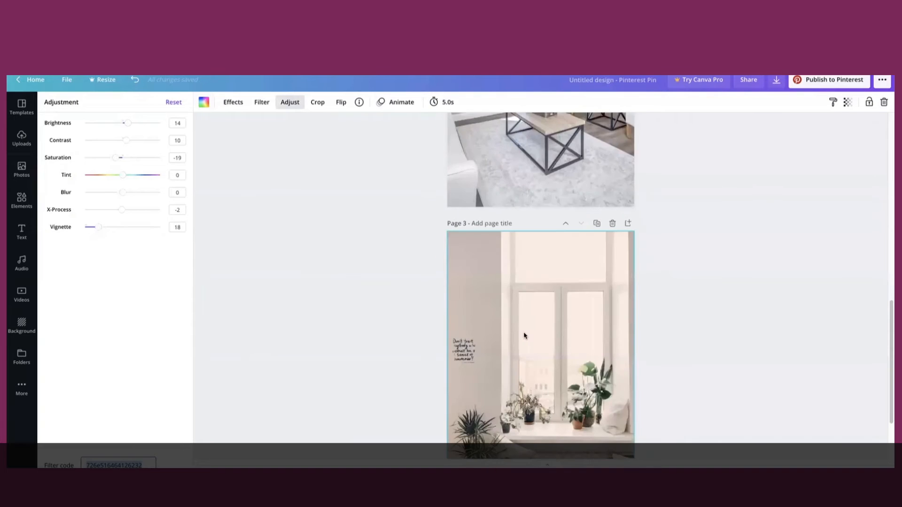
{"action": "scroll", "coordinate": [524, 337], "scroll_direction": "down", "scroll_amount": 2}
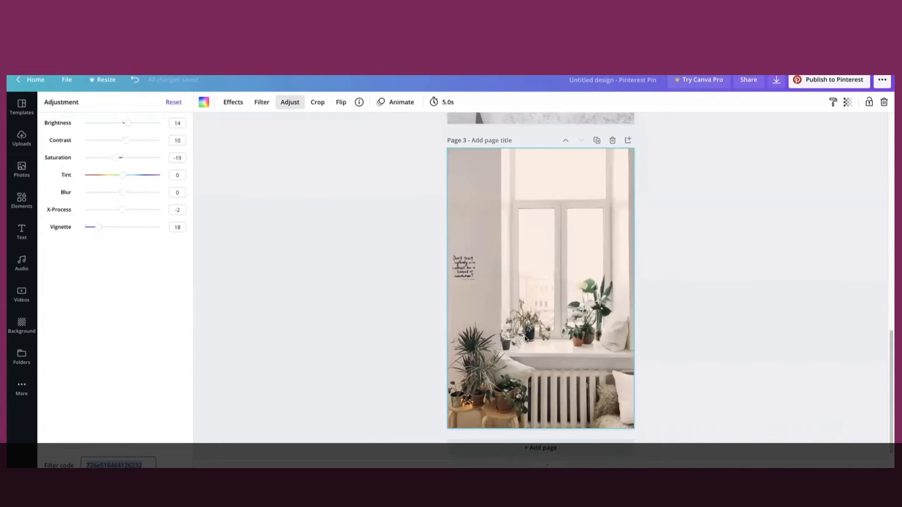
{"action": "left_click", "coordinate": [524, 323]}
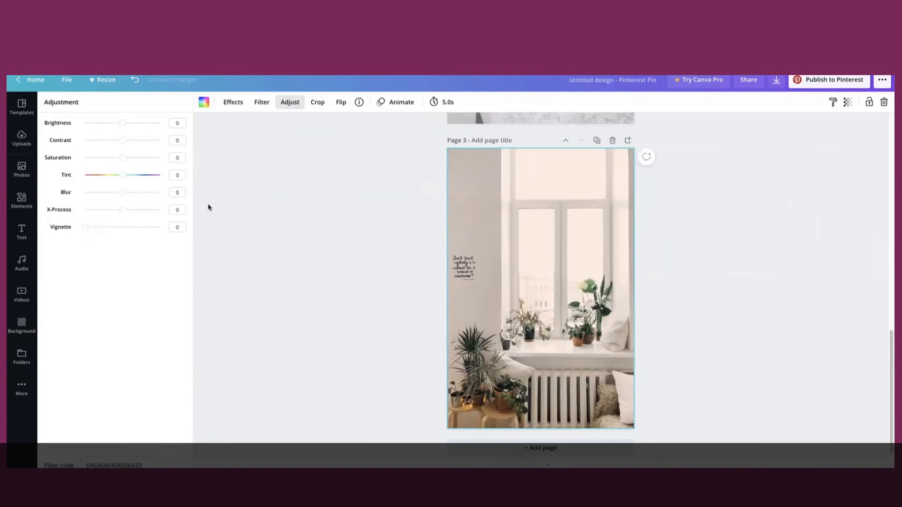
{"action": "left_click", "coordinate": [126, 465]}
{"action": "key", "text": "ctrl+v"}
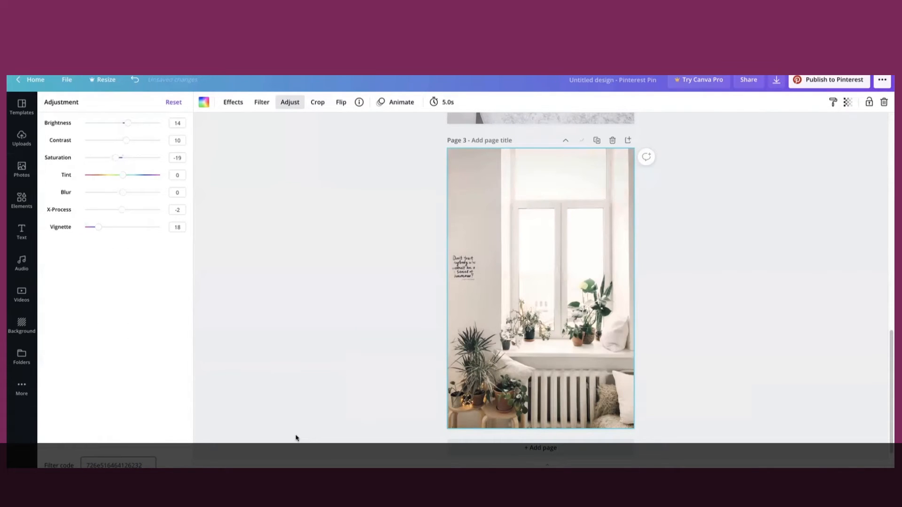
{"action": "left_click", "coordinate": [357, 361]}
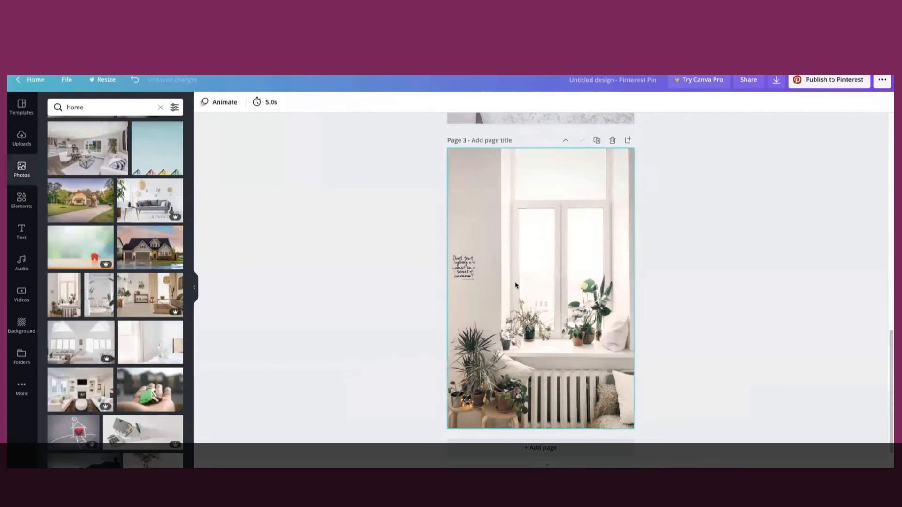
{"action": "scroll", "coordinate": [518, 292], "scroll_direction": "up", "scroll_amount": 5}
{"action": "right_click", "coordinate": [532, 301]}
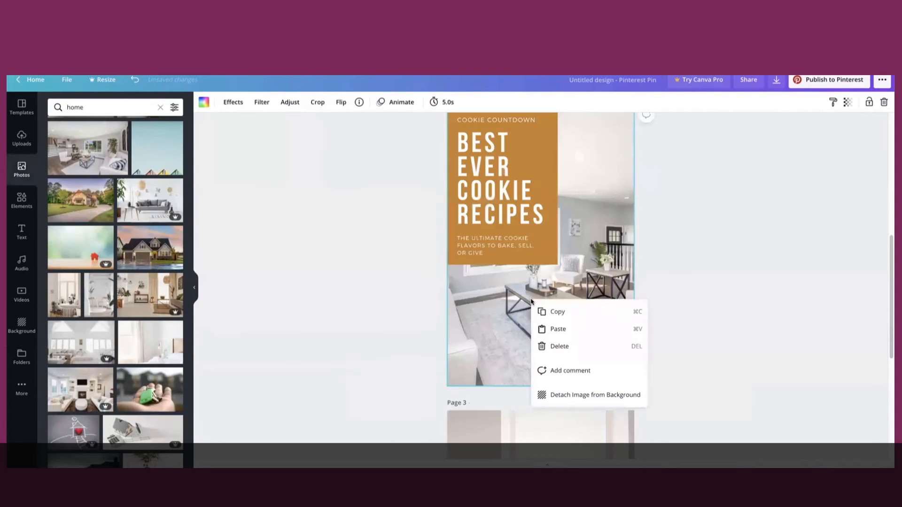
{"action": "left_click", "coordinate": [677, 288]}
{"action": "scroll", "coordinate": [676, 289], "scroll_direction": "up", "scroll_amount": 4}
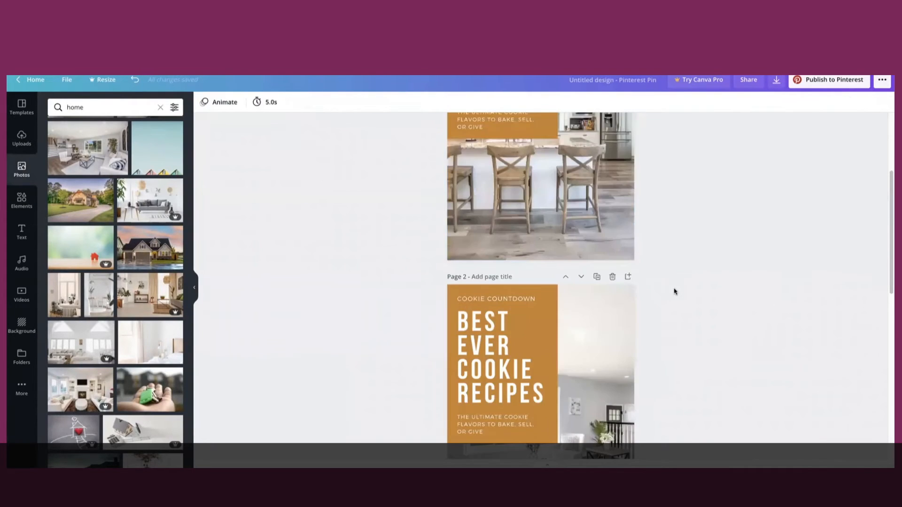
- Delete page 3 and page 2, and select the kitchen background on the remaining page
{"action": "scroll", "coordinate": [674, 291], "scroll_direction": "down", "scroll_amount": 10}
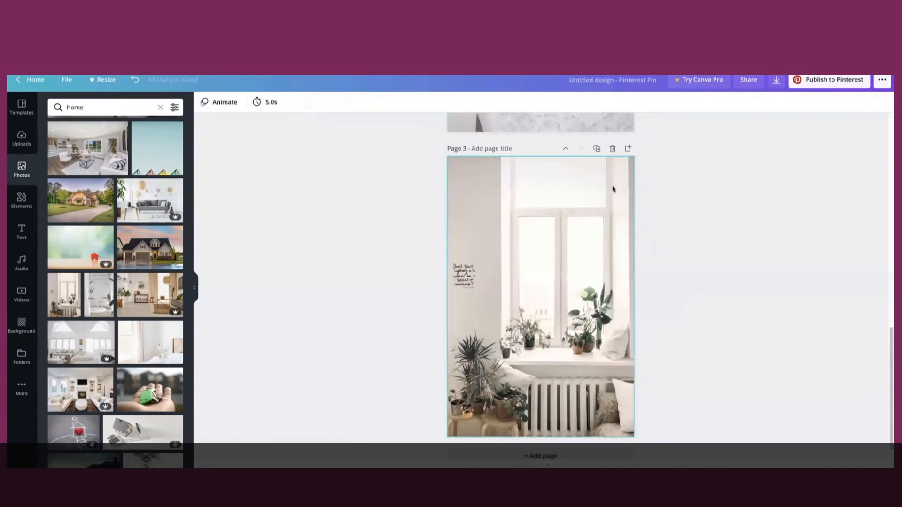
{"action": "left_click", "coordinate": [613, 149]}
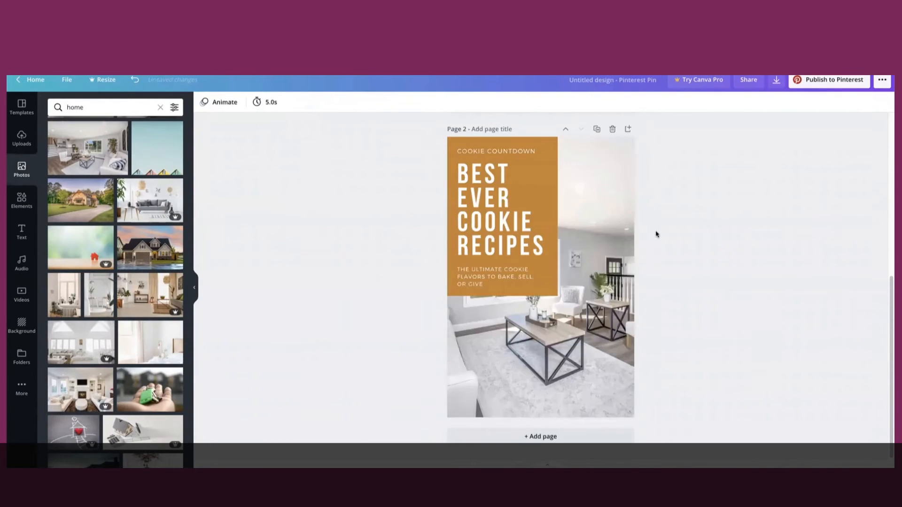
{"action": "scroll", "coordinate": [657, 234], "scroll_direction": "up", "scroll_amount": 6}
{"action": "scroll", "coordinate": [653, 231], "scroll_direction": "down", "scroll_amount": 6}
{"action": "scroll", "coordinate": [653, 231], "scroll_direction": "up", "scroll_amount": 4}
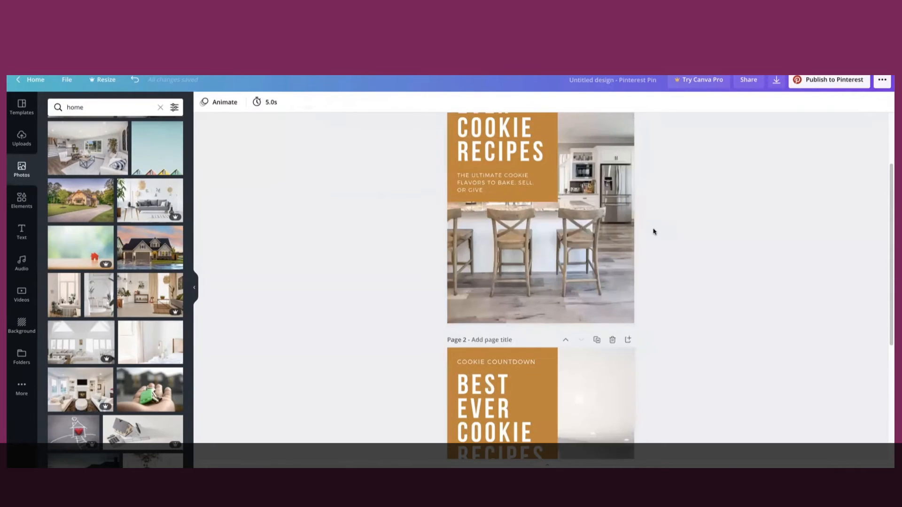
{"action": "left_click", "coordinate": [612, 340]}
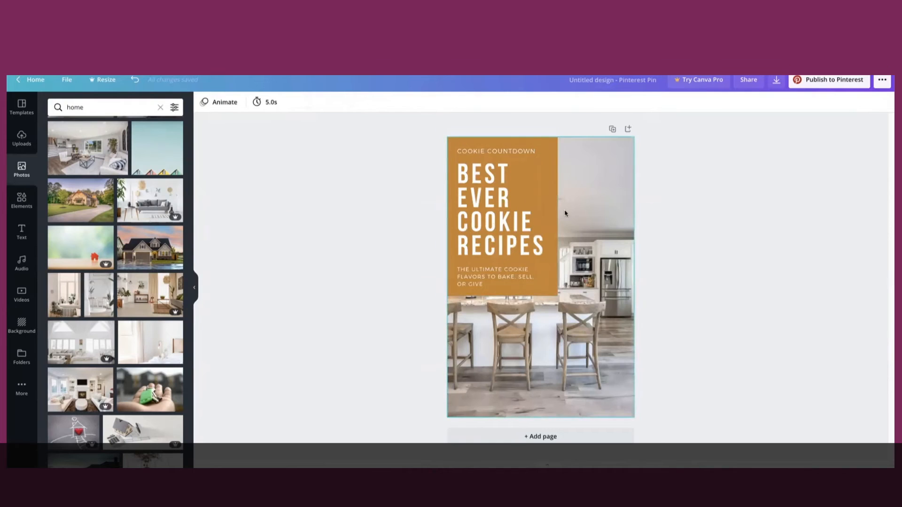
{"action": "left_click", "coordinate": [565, 213]}
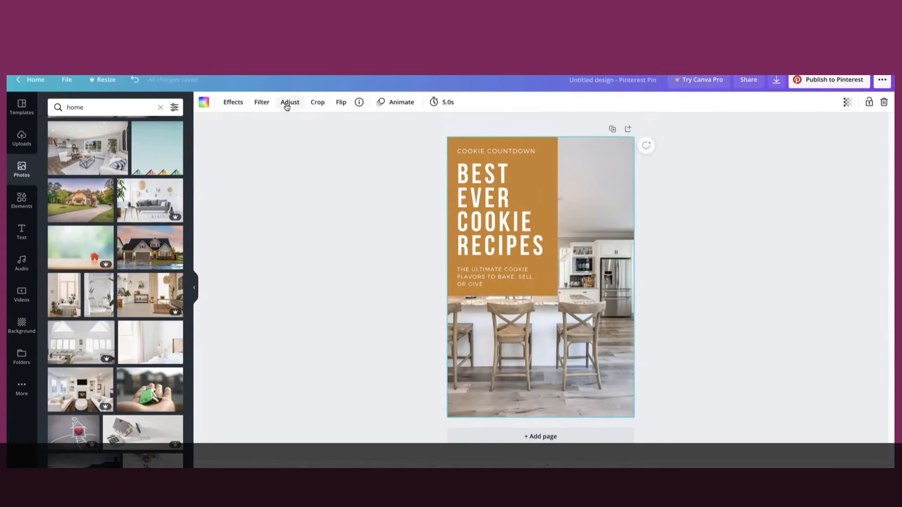
- Open the kitchen background in crop mode to view the full photo, and exit without cropping
{"action": "left_click", "coordinate": [319, 104]}
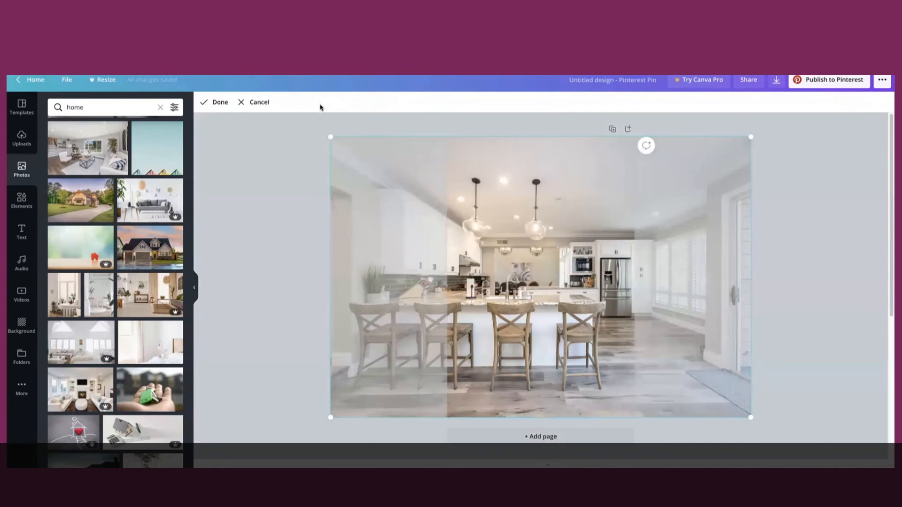
{"action": "left_click", "coordinate": [259, 157]}
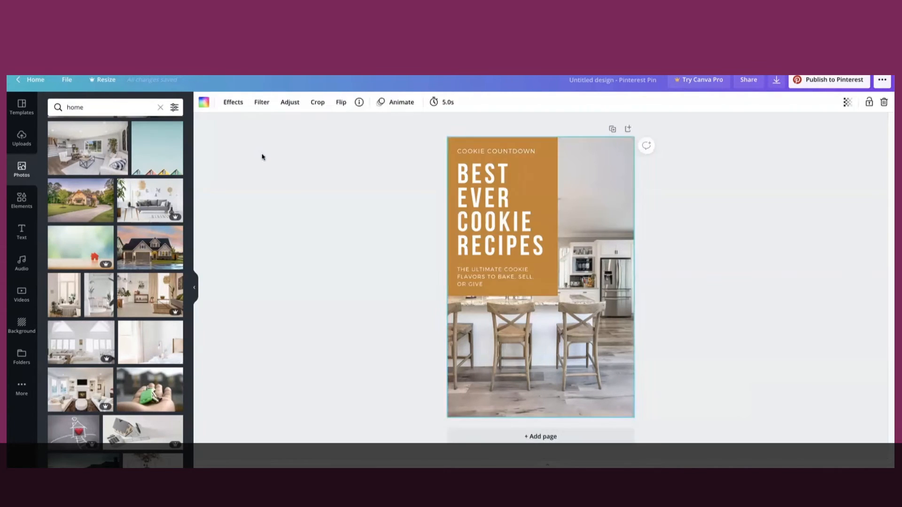
{"action": "double_click", "coordinate": [581, 170]}
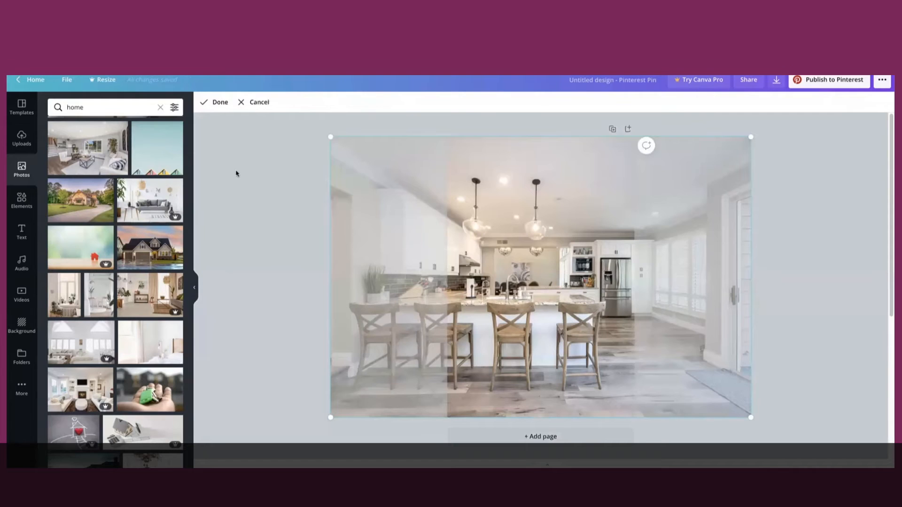
{"action": "left_click", "coordinate": [244, 173]}
{"action": "left_click", "coordinate": [563, 171]}
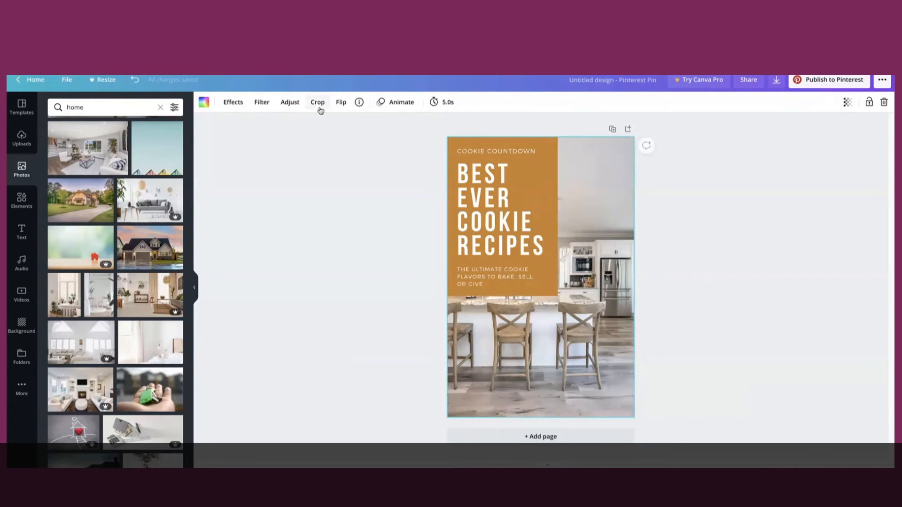
{"action": "left_click", "coordinate": [318, 104]}
{"action": "left_click", "coordinate": [292, 179]}
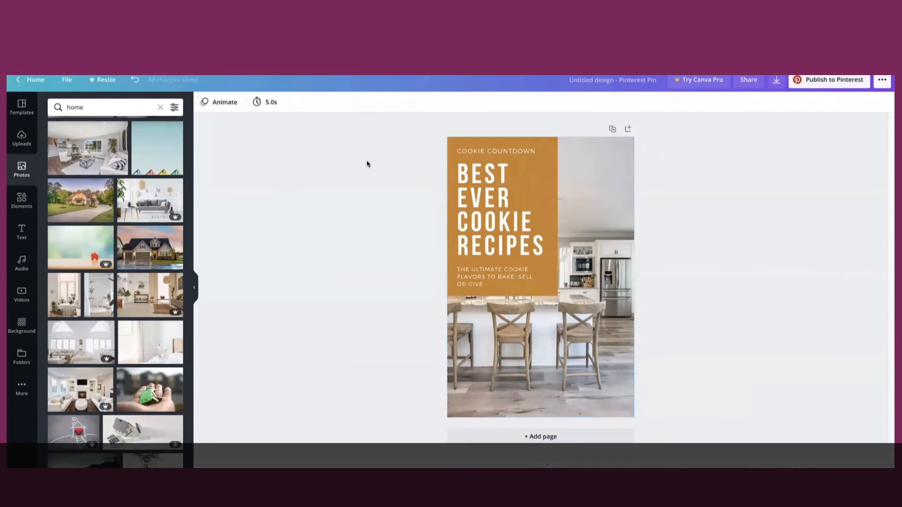
- Flip the kitchen background horizontally, and try a vertical flip on it before reversing that one
{"action": "left_click", "coordinate": [569, 143]}
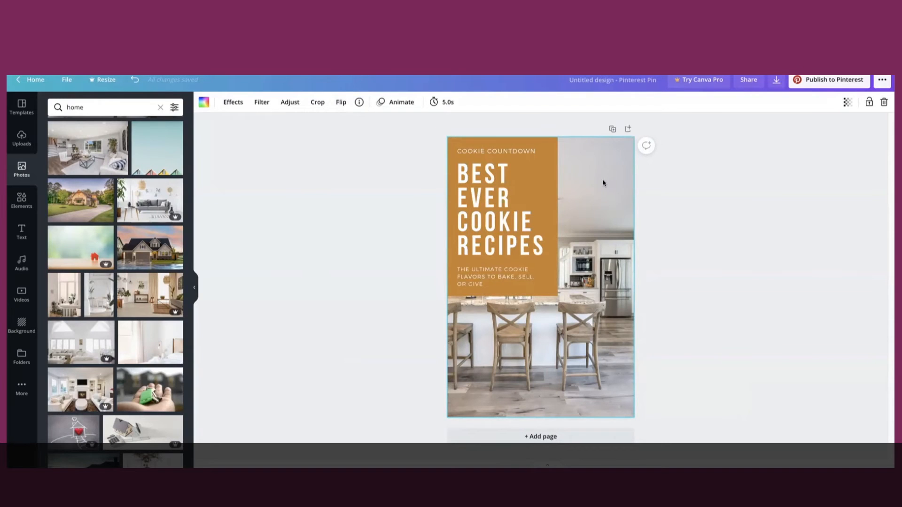
{"action": "left_click", "coordinate": [342, 102]}
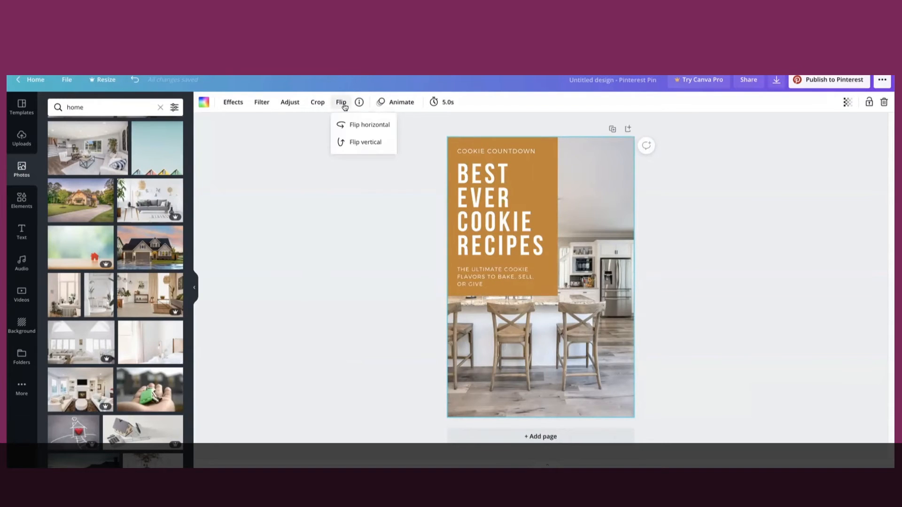
{"action": "left_click", "coordinate": [344, 126]}
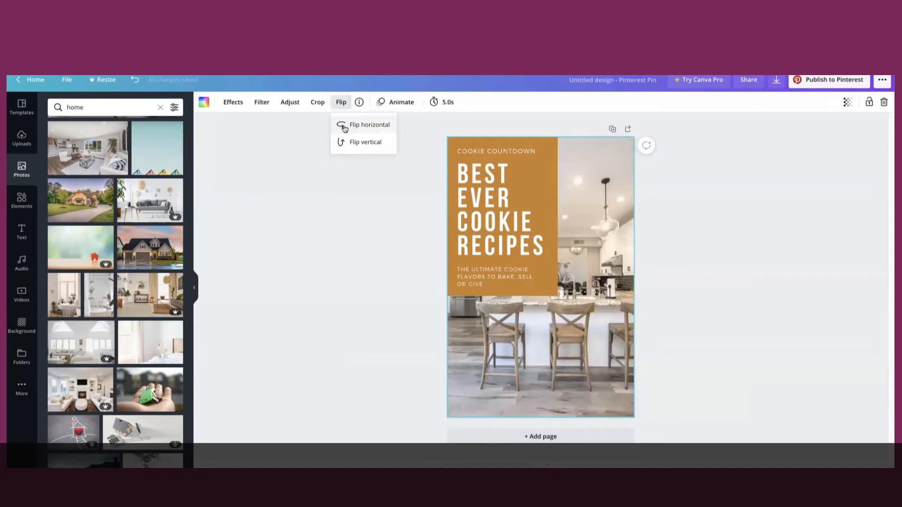
{"action": "left_click", "coordinate": [355, 144]}
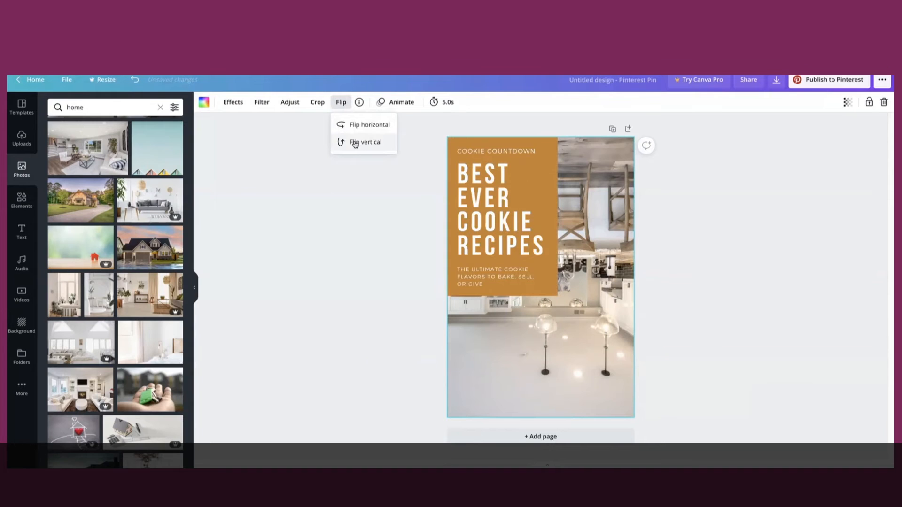
{"action": "left_click", "coordinate": [356, 142]}
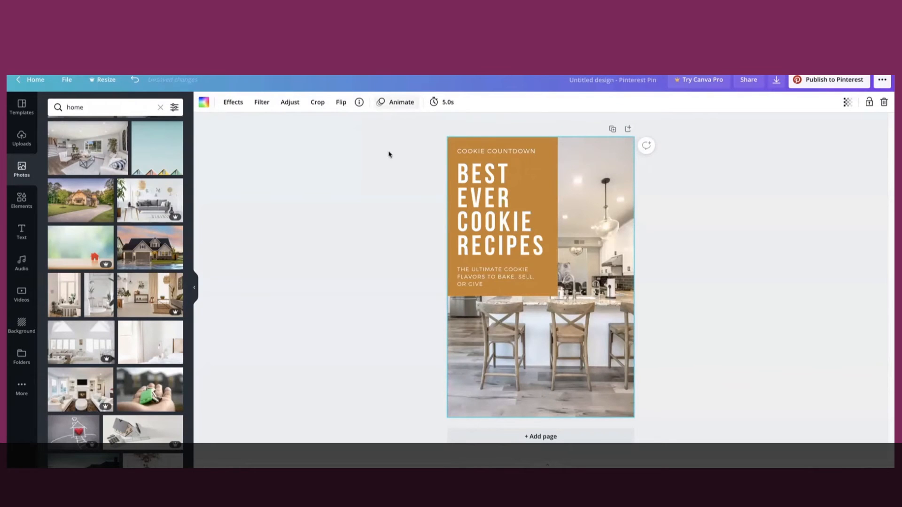
- Try the Photo Zoom, Photo Flow and Photo Rise page animations, and apply the Rise animation to the page
{"action": "left_click", "coordinate": [394, 103]}
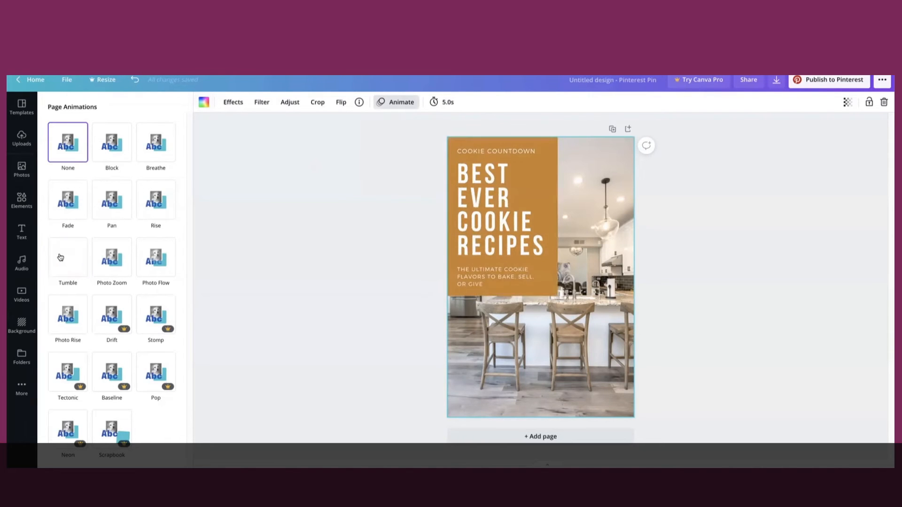
{"action": "left_click", "coordinate": [108, 258]}
{"action": "left_click", "coordinate": [78, 321]}
{"action": "left_click", "coordinate": [146, 265]}
{"action": "left_click", "coordinate": [56, 307]}
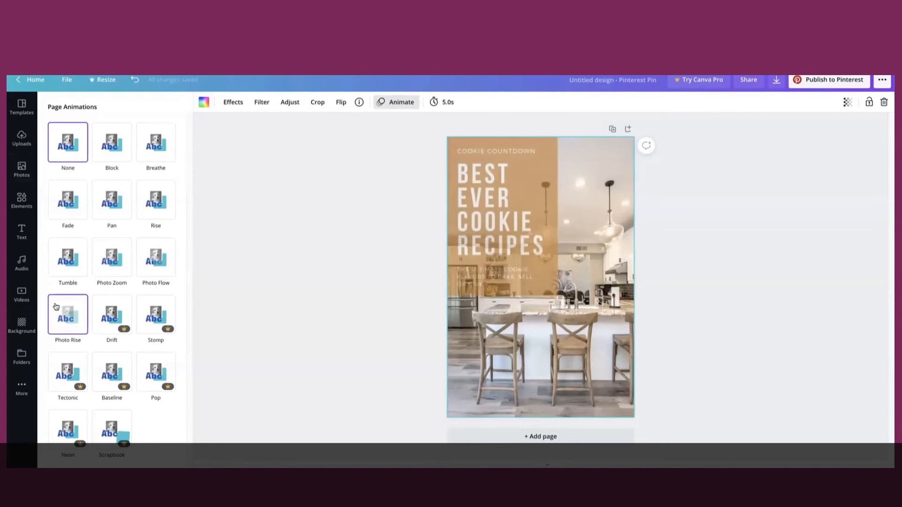
{"action": "left_click", "coordinate": [153, 201]}
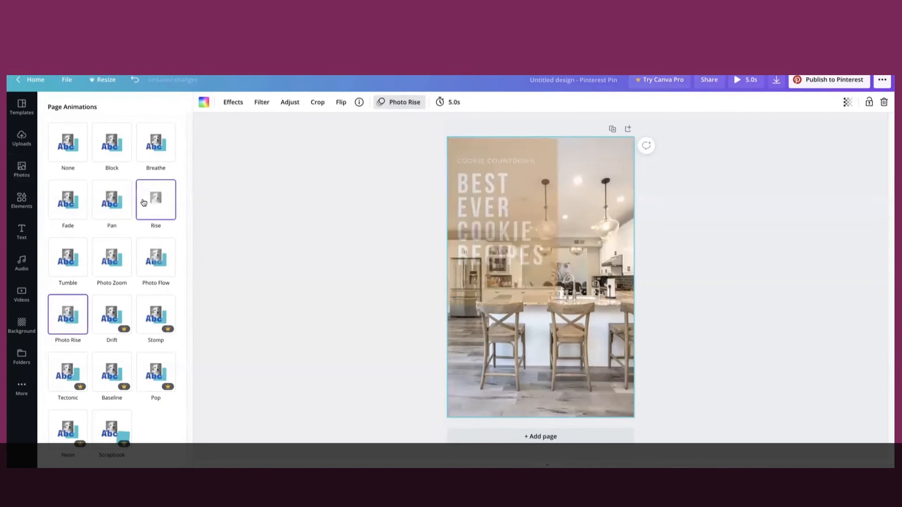
{"action": "left_click", "coordinate": [339, 250]}
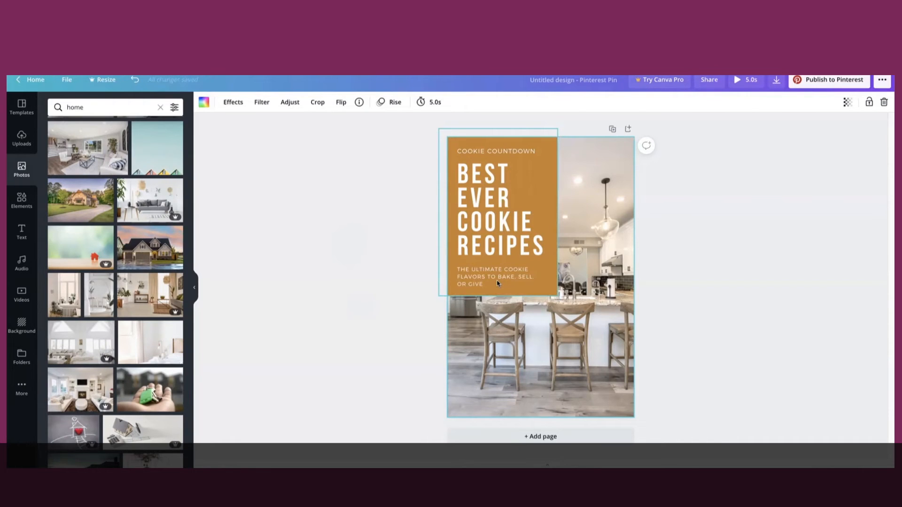
- Replace the small "COOKIE COUNTDOWN" line above the heading with "LAUREN ASHLEY DESIGN"
{"action": "left_click", "coordinate": [493, 152]}
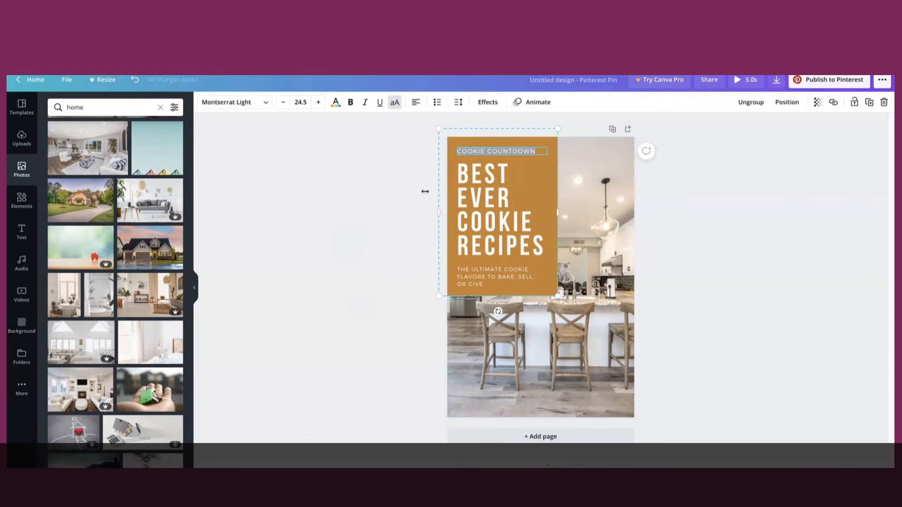
{"action": "left_click", "coordinate": [384, 222]}
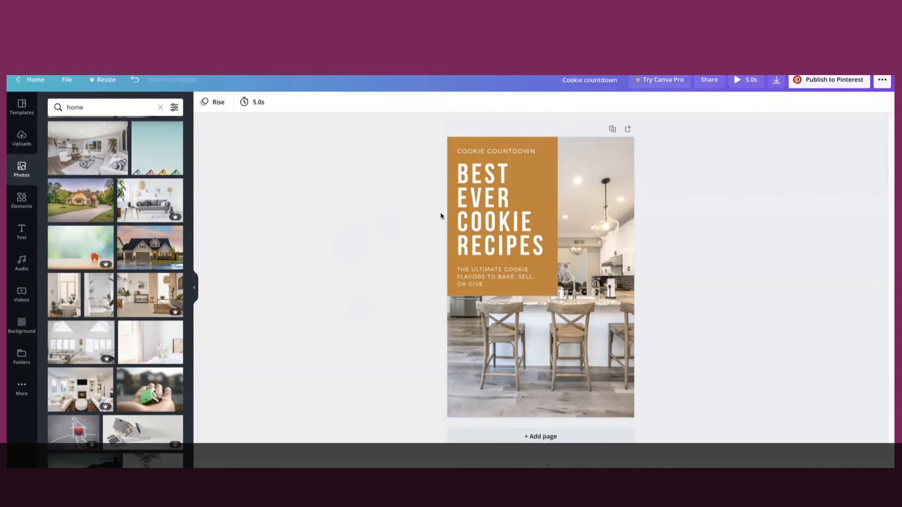
{"action": "double_click", "coordinate": [486, 189]}
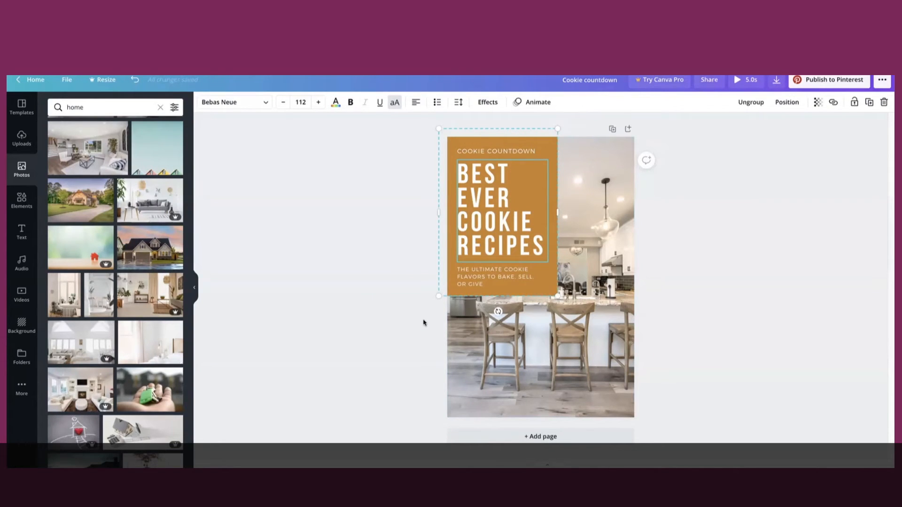
{"action": "left_click", "coordinate": [491, 153]}
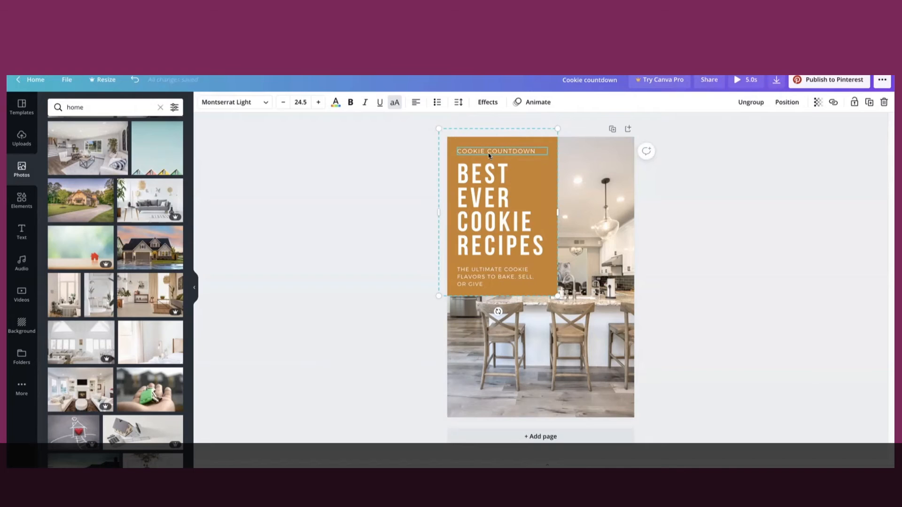
{"action": "left_click", "coordinate": [489, 155]}
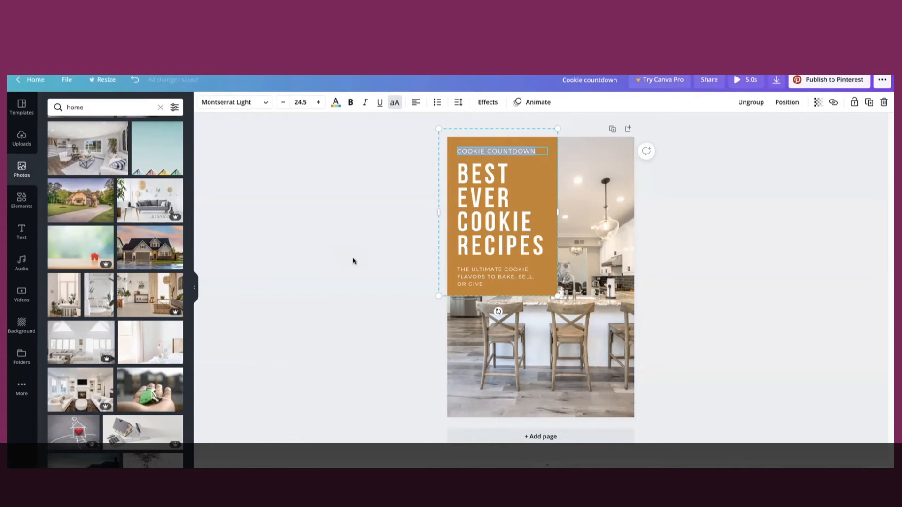
{"action": "type", "text": "LAUREN ASHLEY DESIGN"}
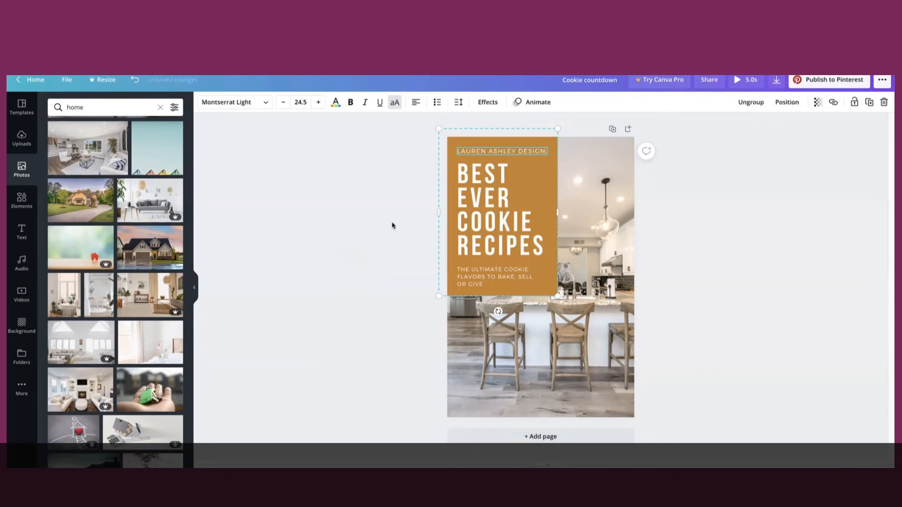
{"action": "left_click", "coordinate": [392, 226]}
- Replace the large heading text with "CANVA BASICS", "FOR" and "INTERIORS", separated by line breaks
{"action": "left_click", "coordinate": [484, 207]}
{"action": "left_click", "coordinate": [485, 206]}
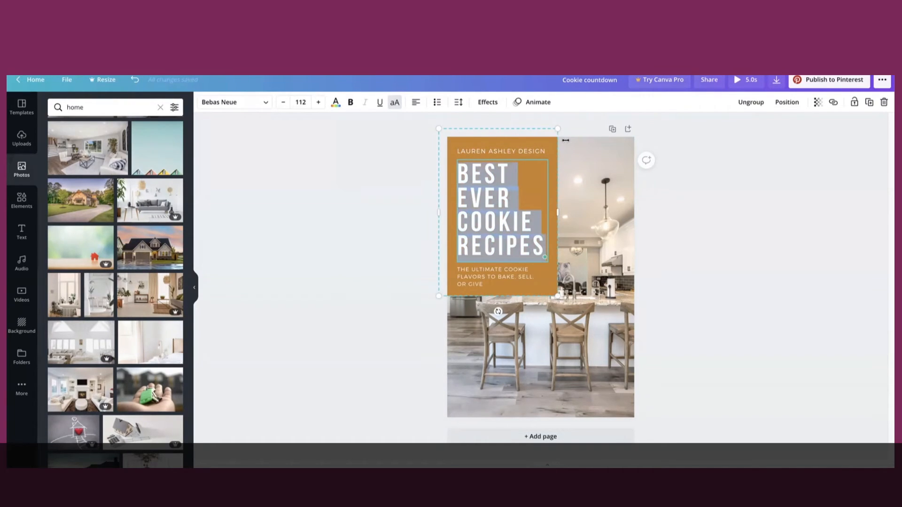
{"action": "type", "text": "C"}
{"action": "key", "text": "BackSpace"}
{"action": "type", "text": "CANVA BASICS"}
{"action": "key", "text": "Return"}
{"action": "type", "text": "FOR"}
{"action": "key", "text": "Return"}
{"action": "type", "text": "INTERIORS"}
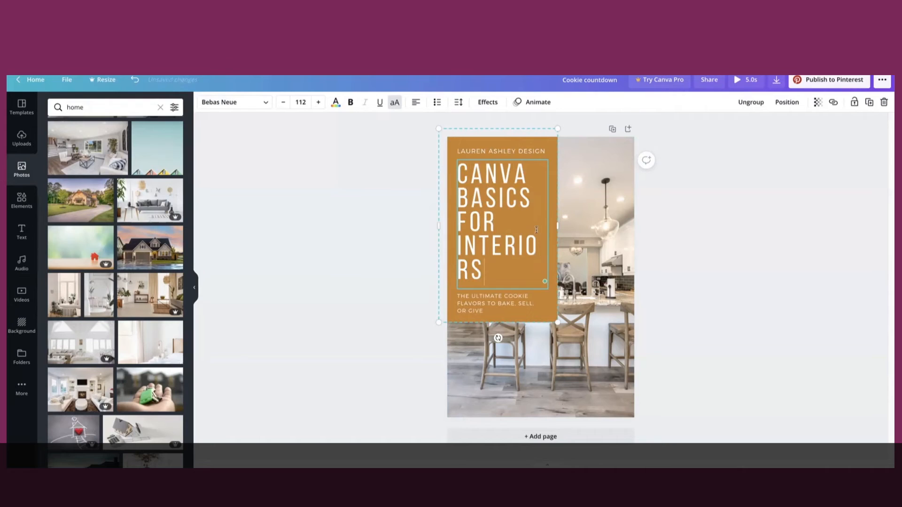
{"action": "left_click", "coordinate": [486, 304]}
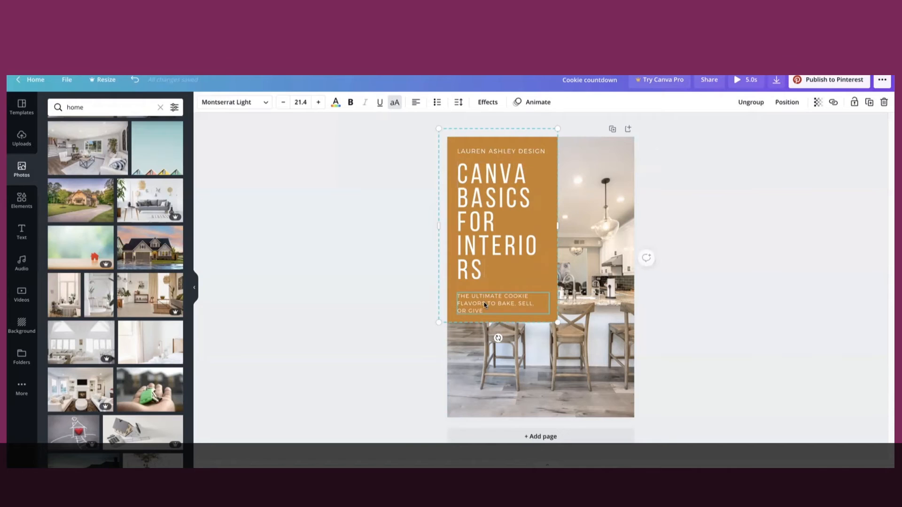
{"action": "double_click", "coordinate": [485, 304]}
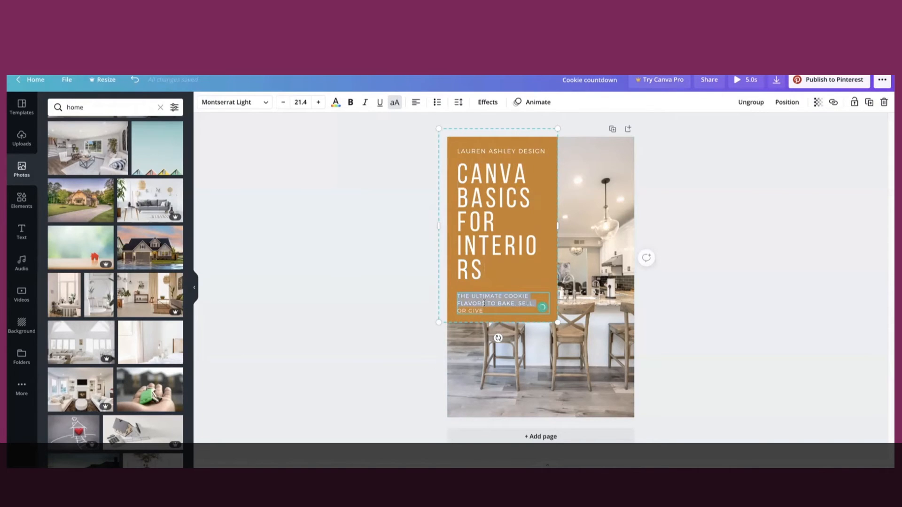
{"action": "left_click", "coordinate": [485, 309]}
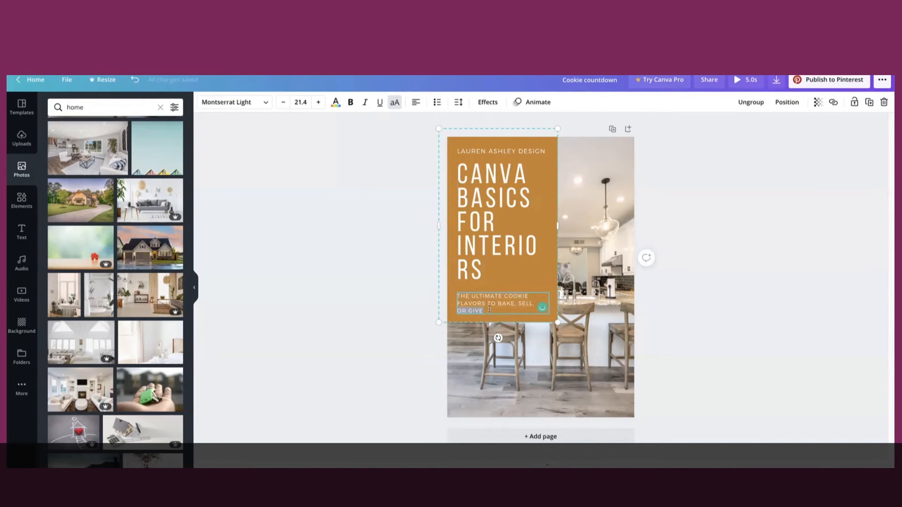
{"action": "left_click_drag", "start_coordinate": [486, 309], "coordinate": [458, 293]}
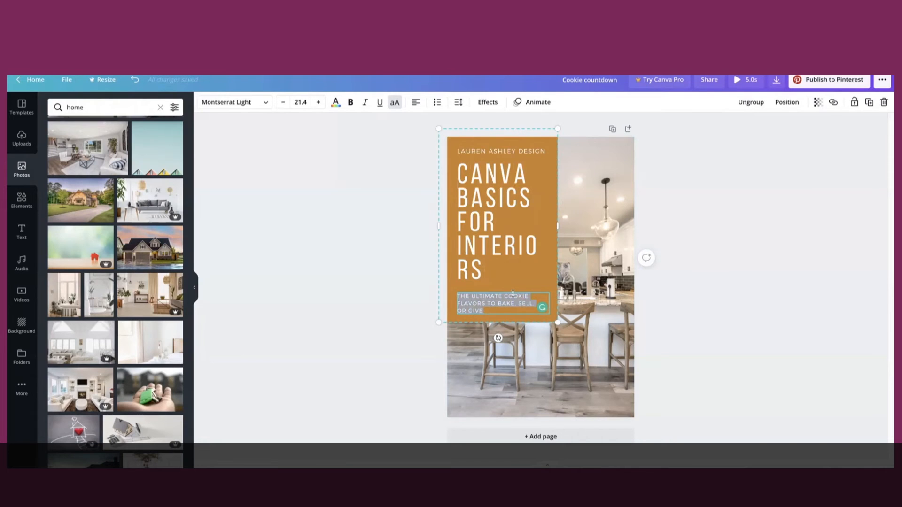
{"action": "type", "text": "www.lashley d"}
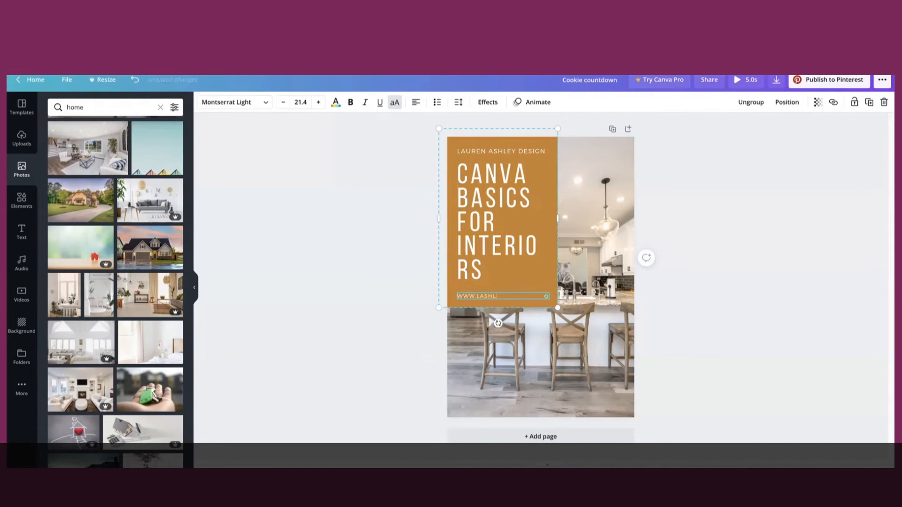
{"action": "type", "text": "esign.com"}
{"action": "left_click", "coordinate": [402, 280]}
- Ungroup the orange text block and widen the heading's text box until "INTERIORS" fits on one line
{"action": "left_click", "coordinate": [488, 237]}
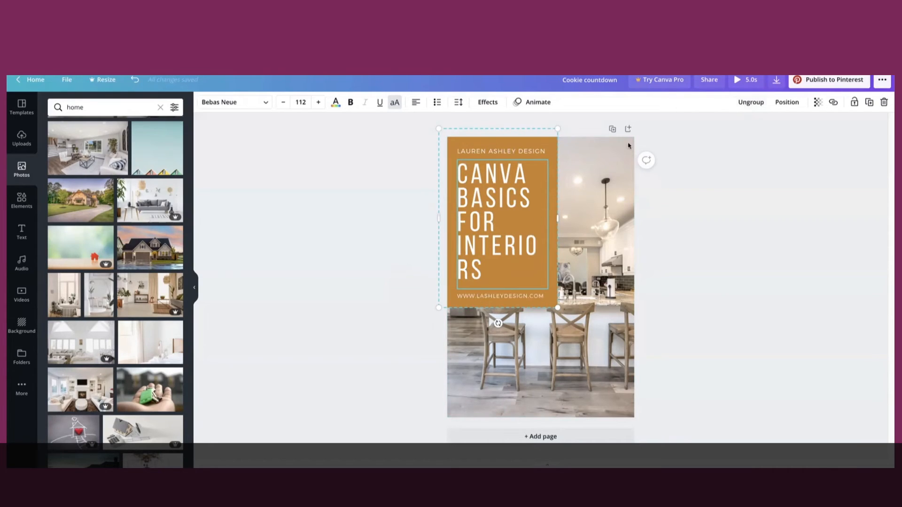
{"action": "left_click", "coordinate": [753, 108]}
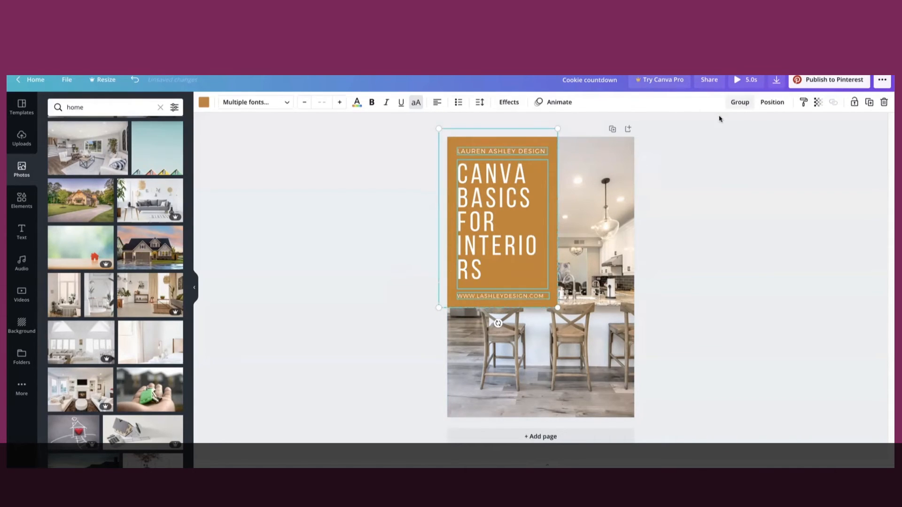
{"action": "left_click", "coordinate": [363, 268]}
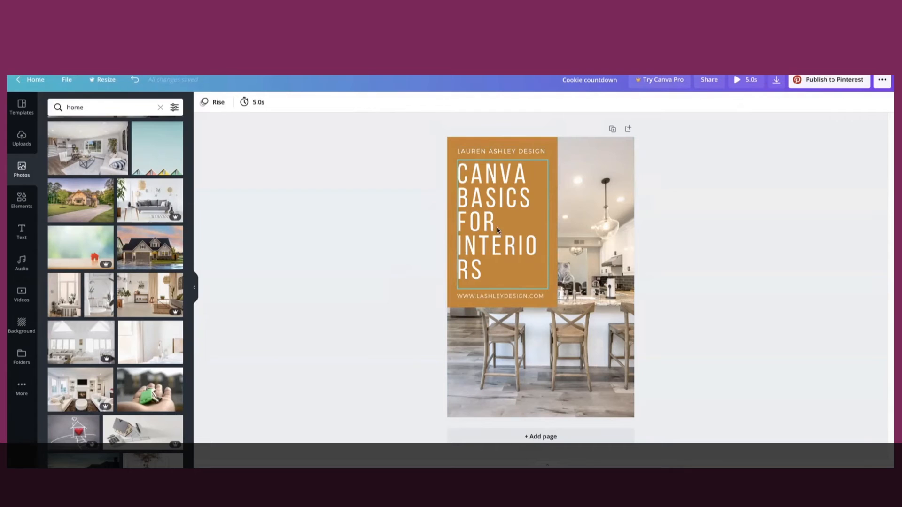
{"action": "left_click", "coordinate": [488, 257]}
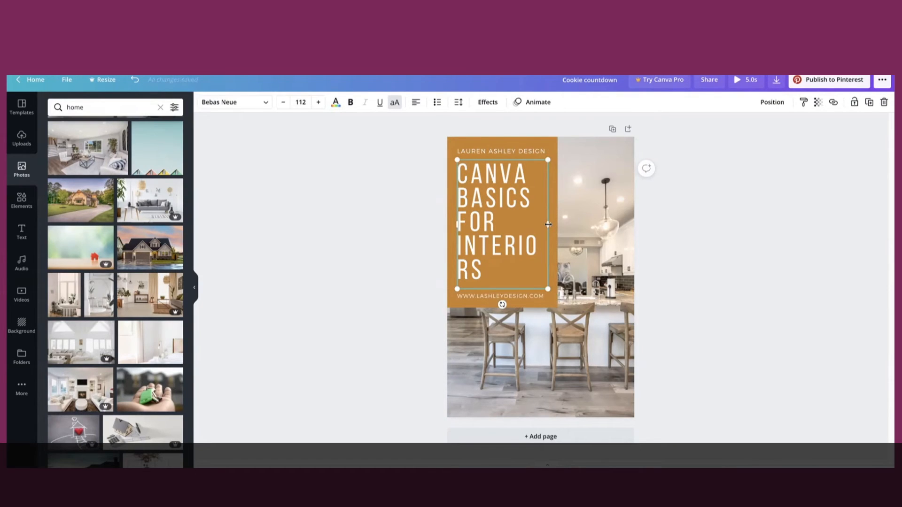
{"action": "left_click_drag", "start_coordinate": [551, 224], "coordinate": [569, 220]}
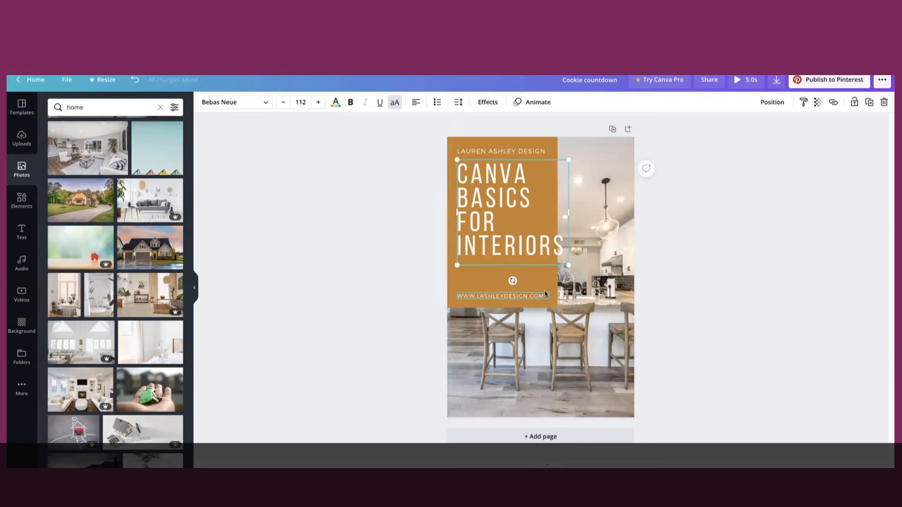
{"action": "left_click", "coordinate": [369, 270]}
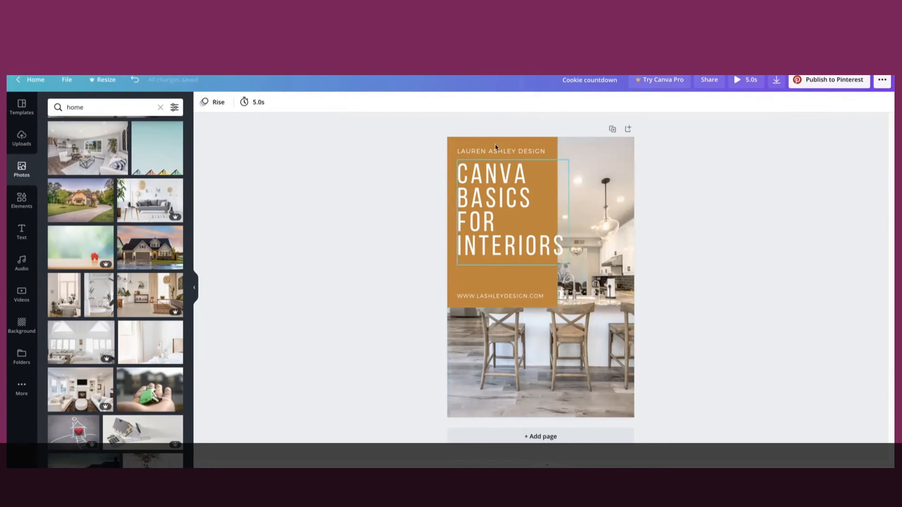
- Shorten the orange rectangle from its lower edge so it ends just below the heading
{"action": "left_click", "coordinate": [512, 287]}
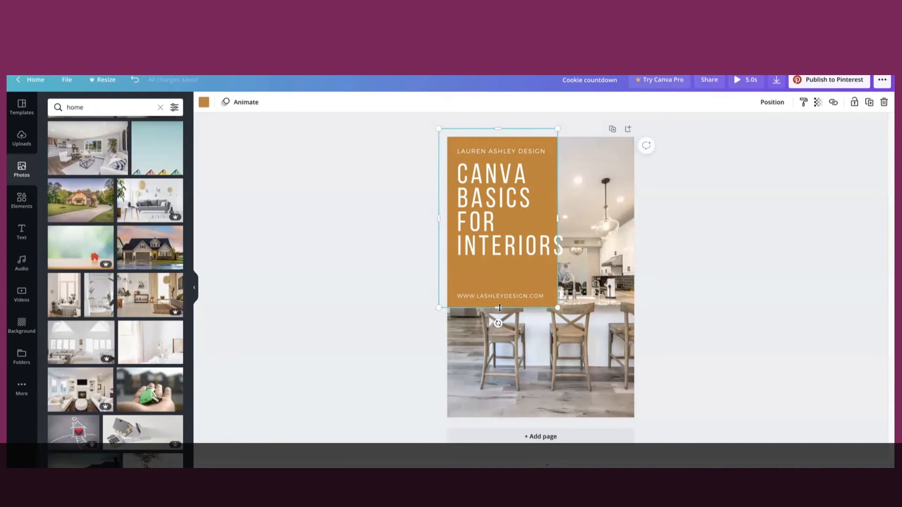
{"action": "left_click_drag", "start_coordinate": [499, 308], "coordinate": [496, 278]}
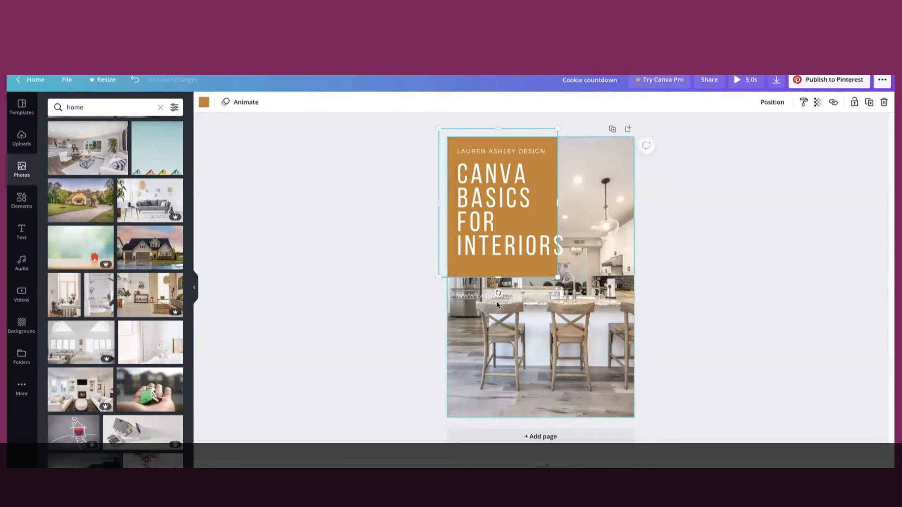
- Move the website address text up so it sits directly beneath the heading inside the orange rectangle
{"action": "left_click", "coordinate": [517, 297]}
{"action": "left_click_drag", "start_coordinate": [510, 313], "coordinate": [509, 283]}
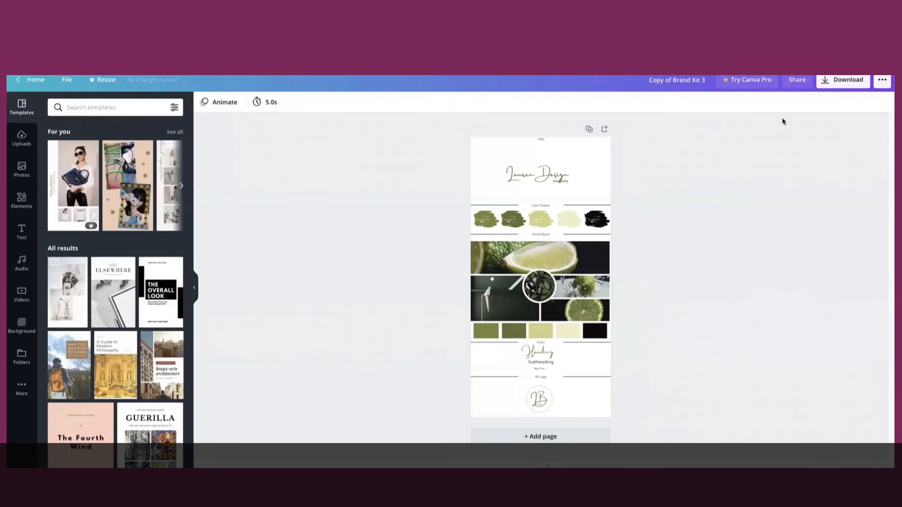
- Sample the first olive-green brush swatch of the brand kit design's color palette with the ColorPick Eyedropper extension
{"action": "left_click", "coordinate": [847, 58]}
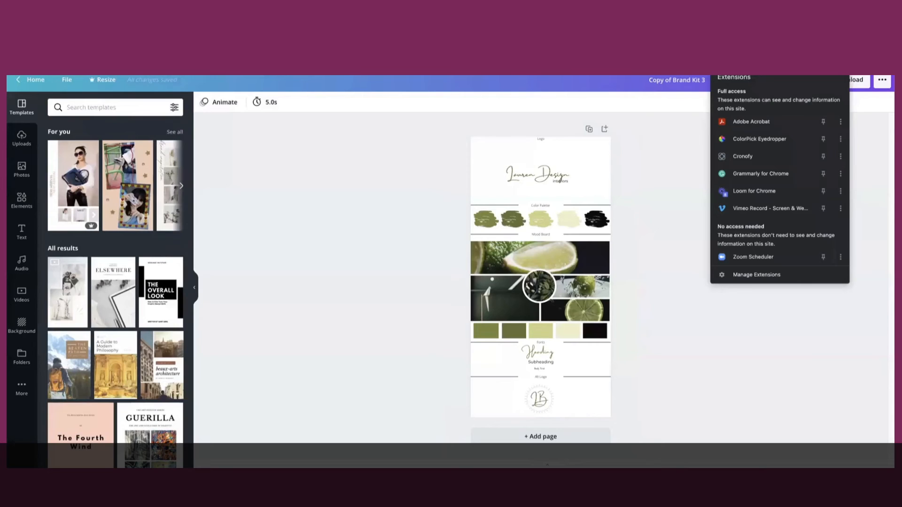
{"action": "left_click", "coordinate": [779, 140]}
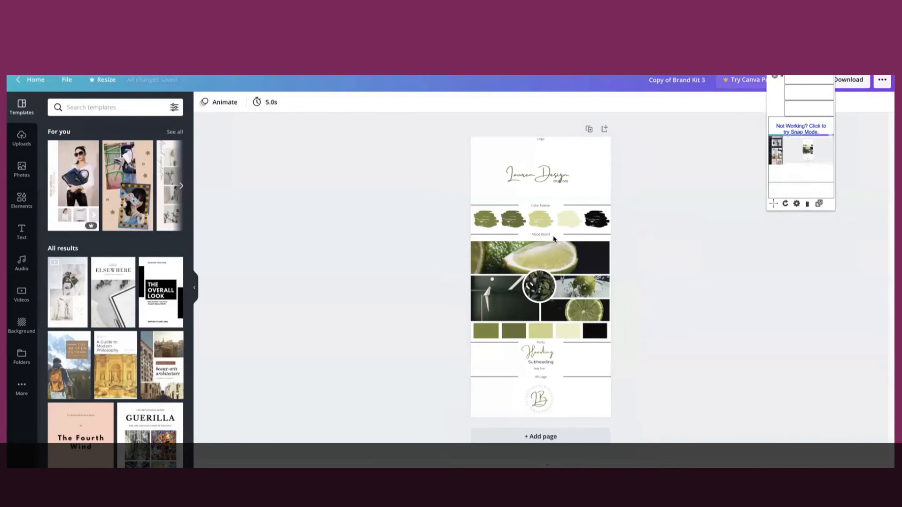
{"action": "left_click", "coordinate": [490, 222]}
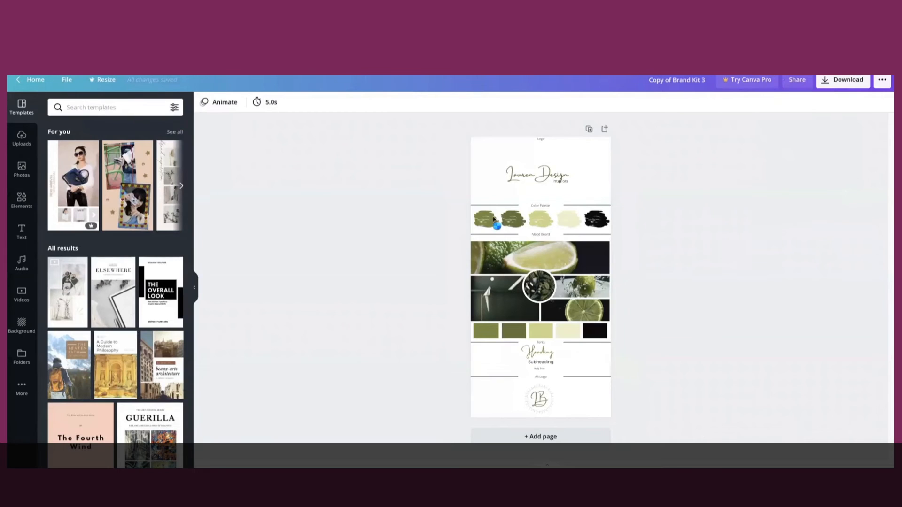
{"action": "left_click", "coordinate": [490, 219]}
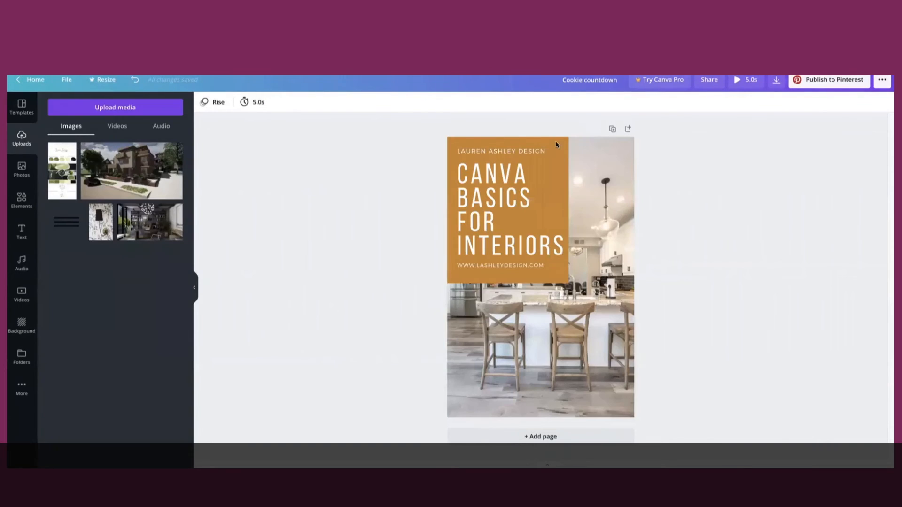
- Recolor the orange rectangle behind the heading with the sampled olive green, #7B8C3E, and deselect it
{"action": "left_click", "coordinate": [556, 142]}
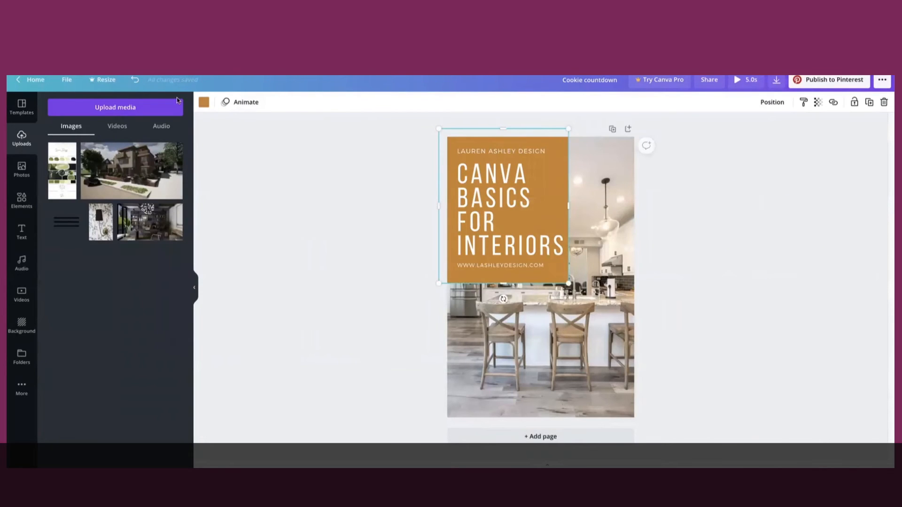
{"action": "left_click", "coordinate": [202, 103]}
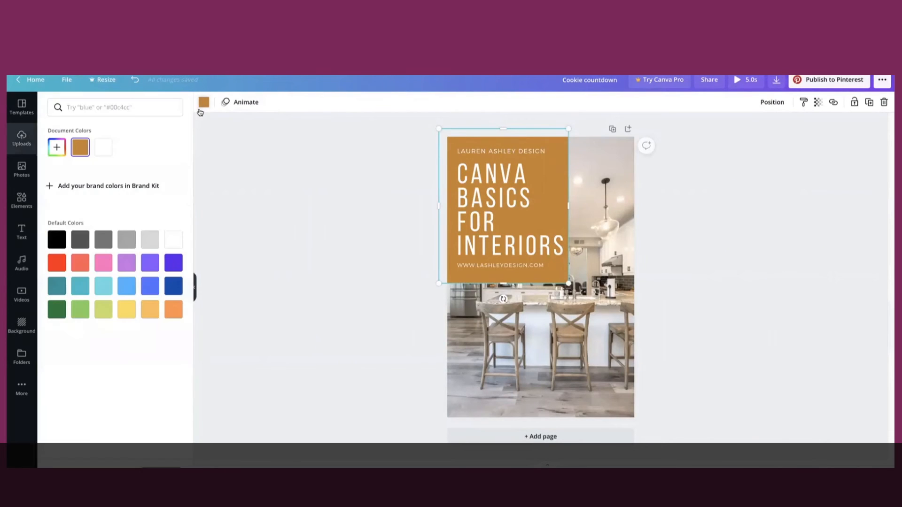
{"action": "left_click", "coordinate": [61, 151]}
{"action": "key", "text": "super+v"}
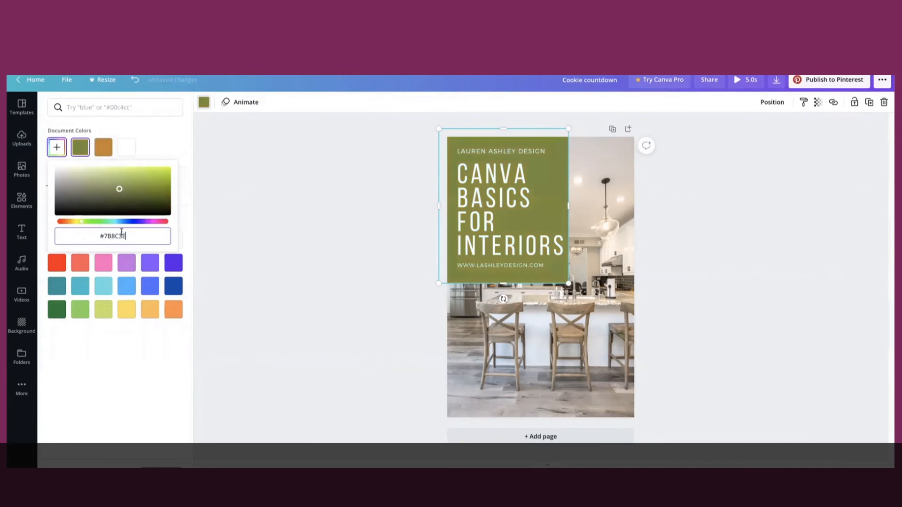
{"action": "left_click", "coordinate": [313, 176]}
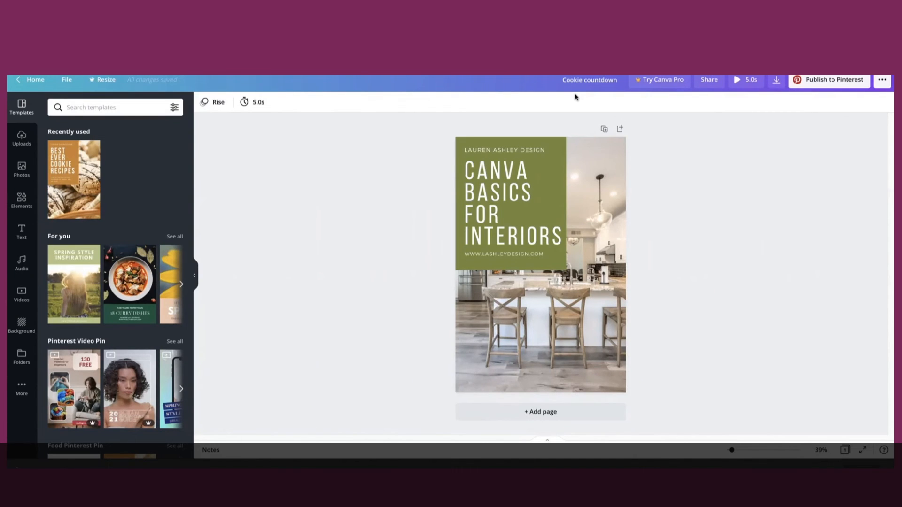
{"action": "left_click", "coordinate": [576, 80]}
{"action": "double_click", "coordinate": [578, 81]}
{"action": "triple_click", "coordinate": [575, 81]}
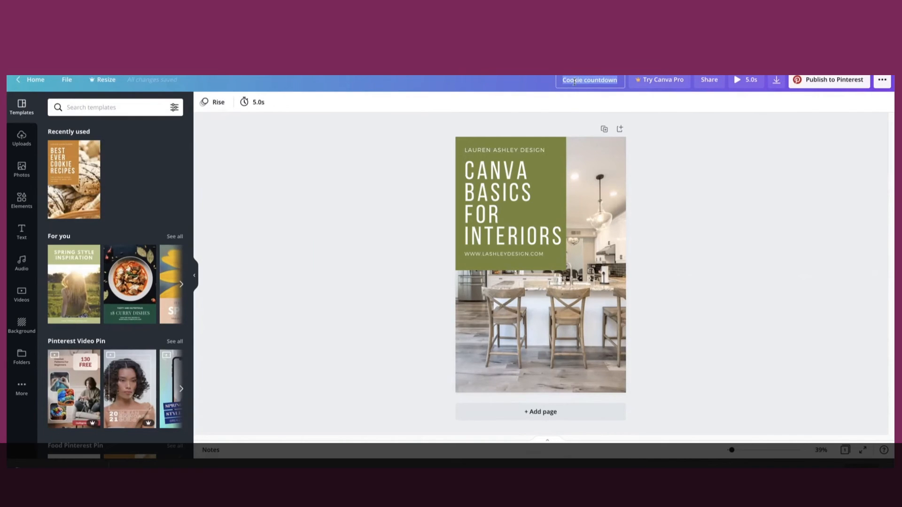
{"action": "type", "text": "Lau"}
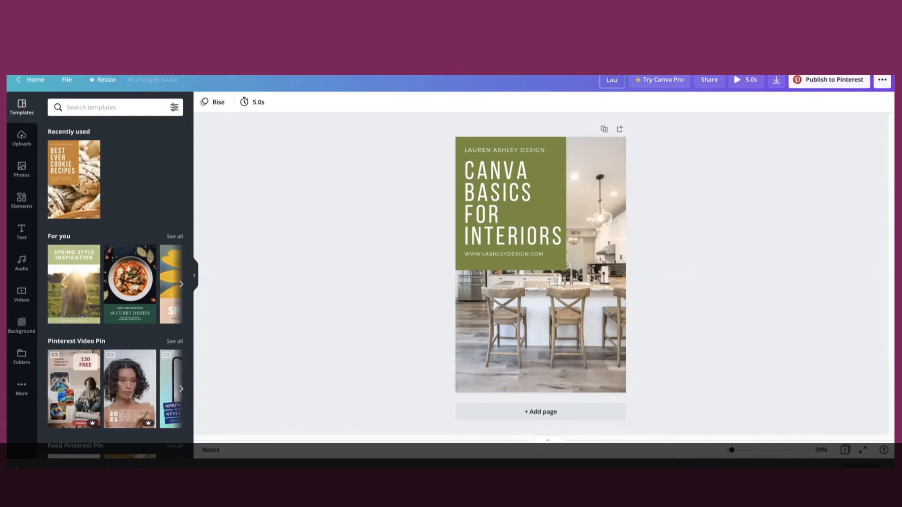
{"action": "type", "text": "ren Ashley Pin"}
{"action": "left_click", "coordinate": [542, 84]}
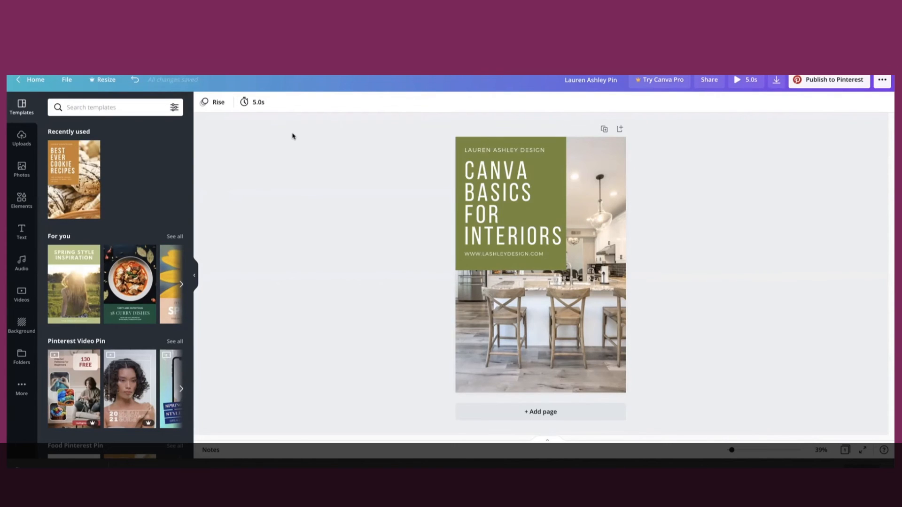
{"action": "left_click", "coordinate": [68, 85]}
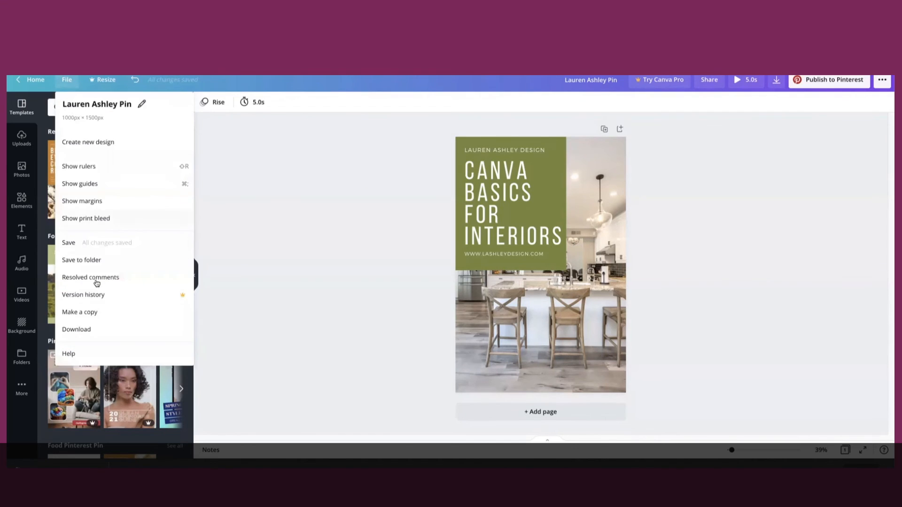
{"action": "left_click", "coordinate": [102, 245]}
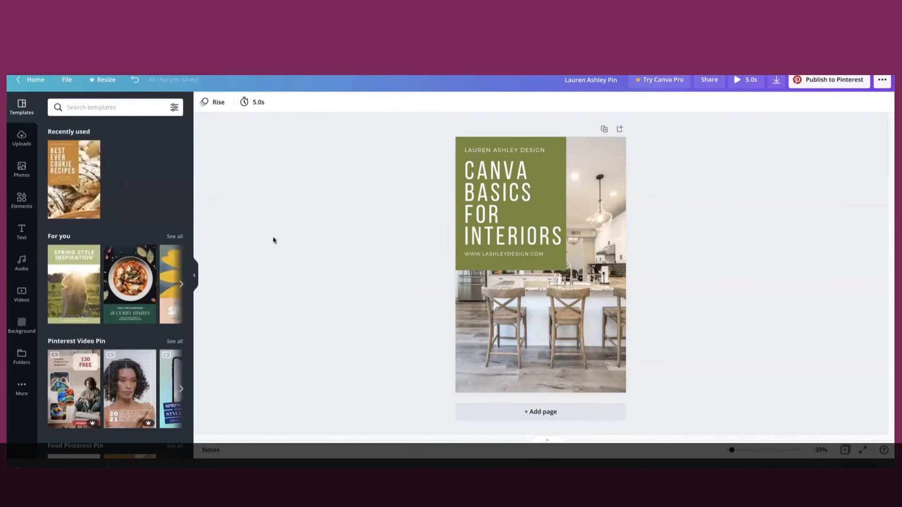
- Review the available download file types and download the design as an MP4 Video
{"action": "left_click", "coordinate": [777, 87]}
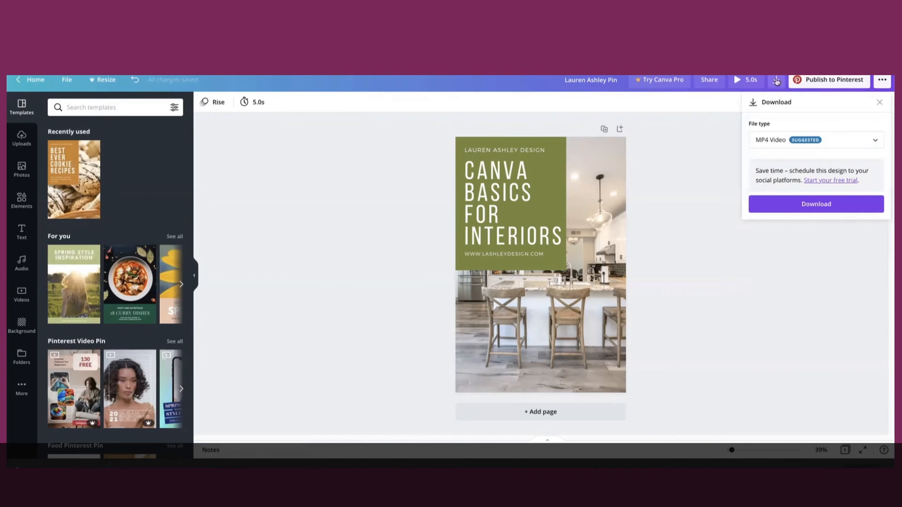
{"action": "left_click", "coordinate": [802, 144]}
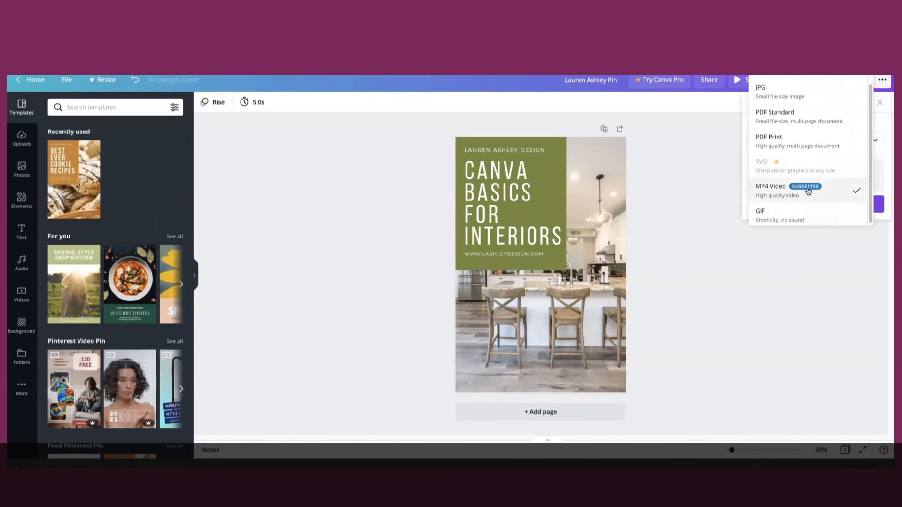
{"action": "scroll", "coordinate": [807, 190], "scroll_direction": "up", "scroll_amount": 1}
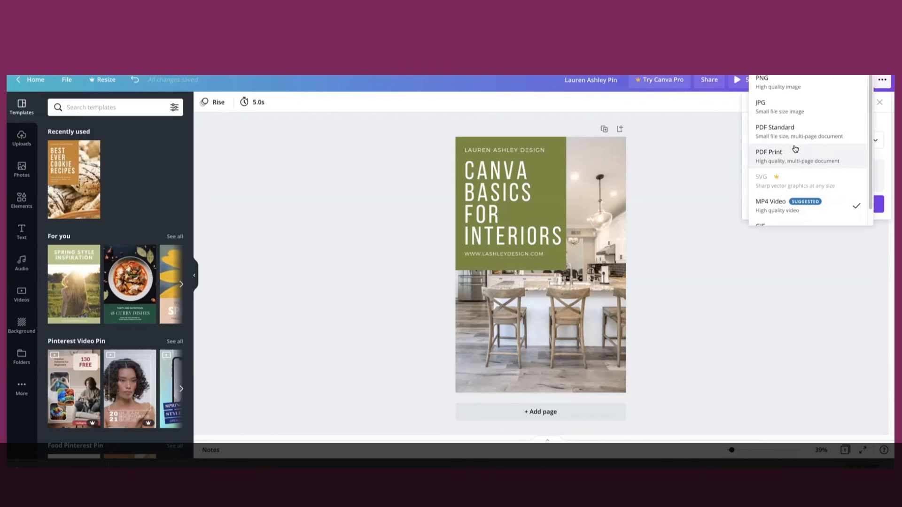
{"action": "scroll", "coordinate": [795, 169], "scroll_direction": "down", "scroll_amount": 1}
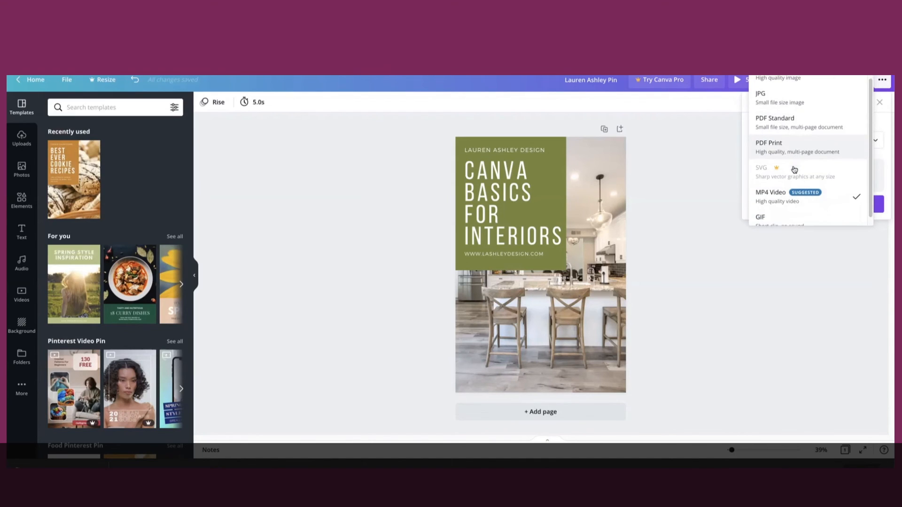
{"action": "scroll", "coordinate": [799, 206], "scroll_direction": "down", "scroll_amount": 1}
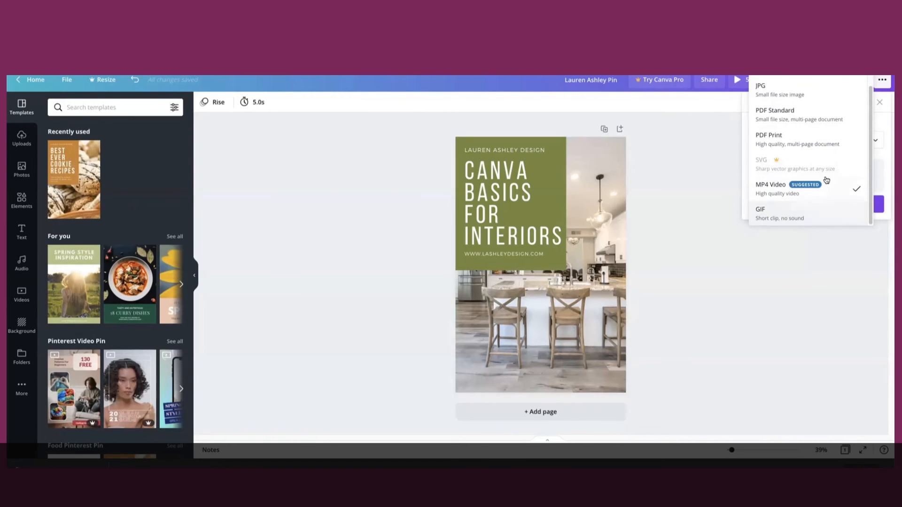
{"action": "scroll", "coordinate": [827, 174], "scroll_direction": "up", "scroll_amount": 1}
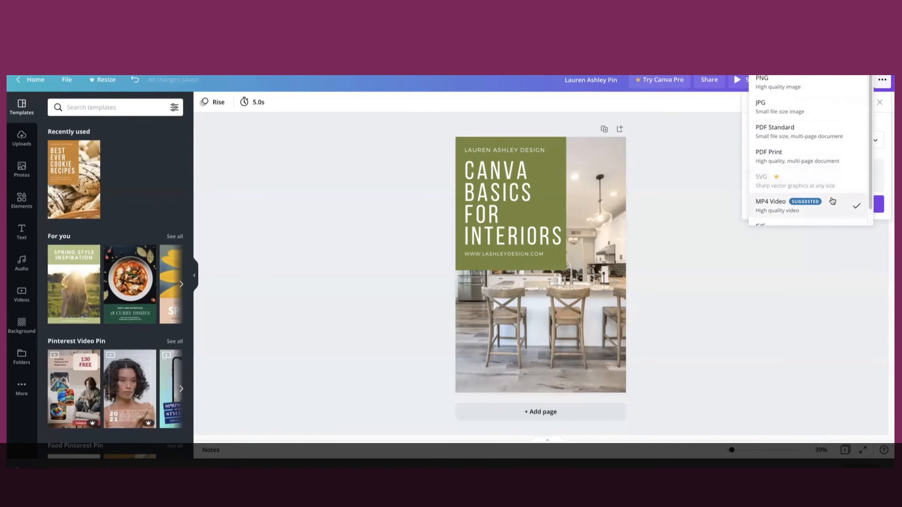
{"action": "left_click", "coordinate": [885, 154]}
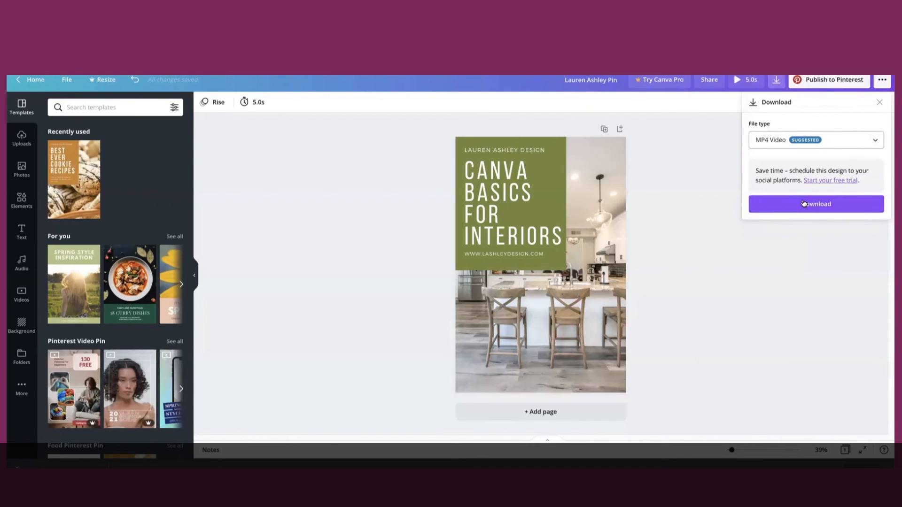
{"action": "left_click", "coordinate": [804, 204]}
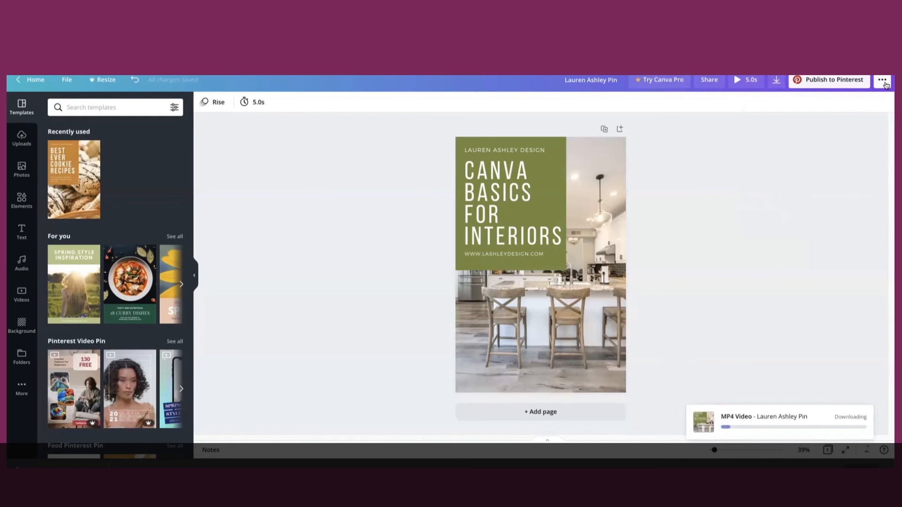
- Dismiss the referral dialog and examine the publishing, sharing and print product options offered for the design
{"action": "left_click", "coordinate": [883, 84]}
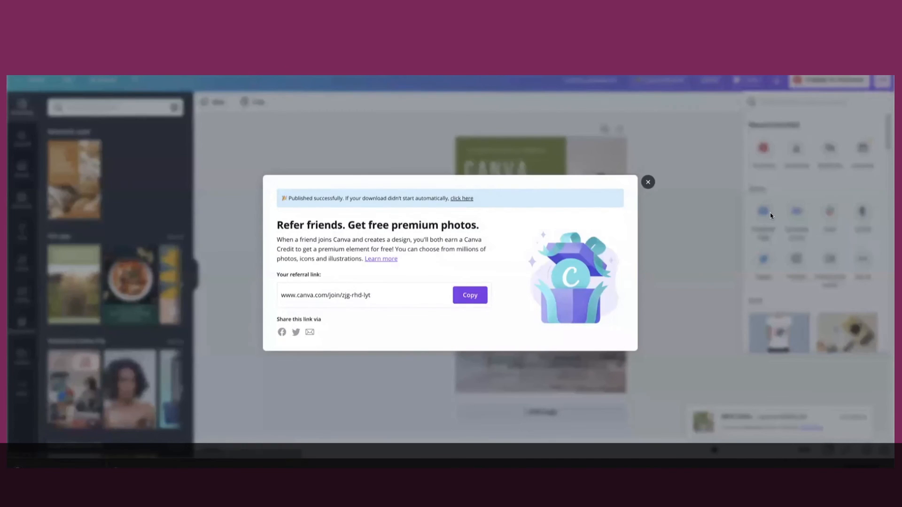
{"action": "left_click", "coordinate": [646, 181]}
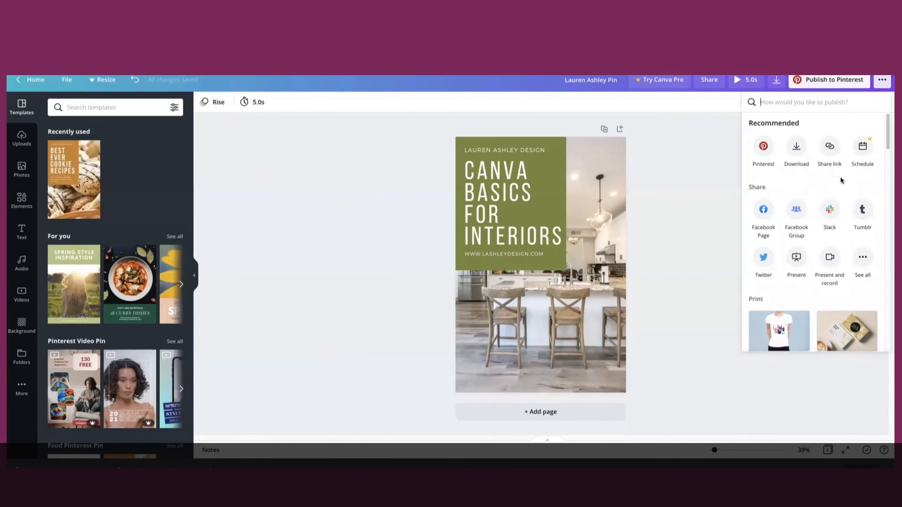
{"action": "scroll", "coordinate": [843, 183], "scroll_direction": "down", "scroll_amount": 2}
{"action": "scroll", "coordinate": [841, 190], "scroll_direction": "up", "scroll_amount": 2}
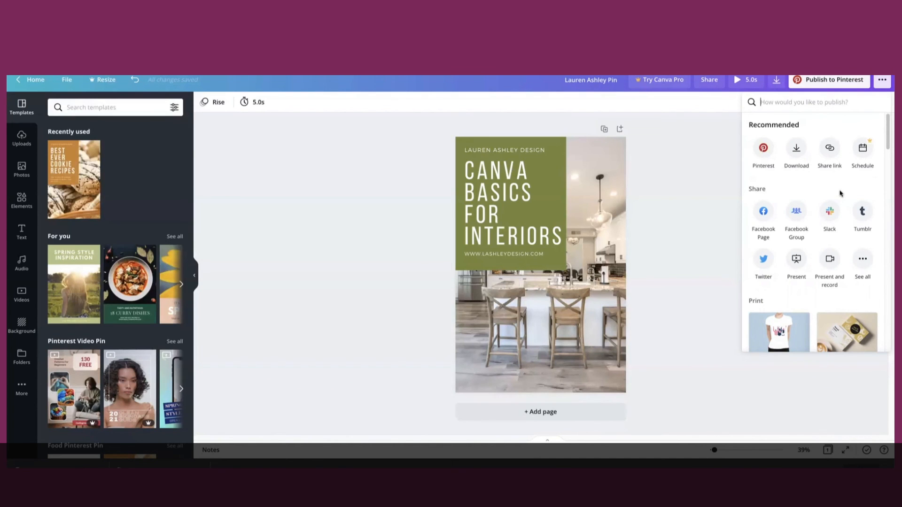
{"action": "scroll", "coordinate": [836, 220], "scroll_direction": "down", "scroll_amount": 1}
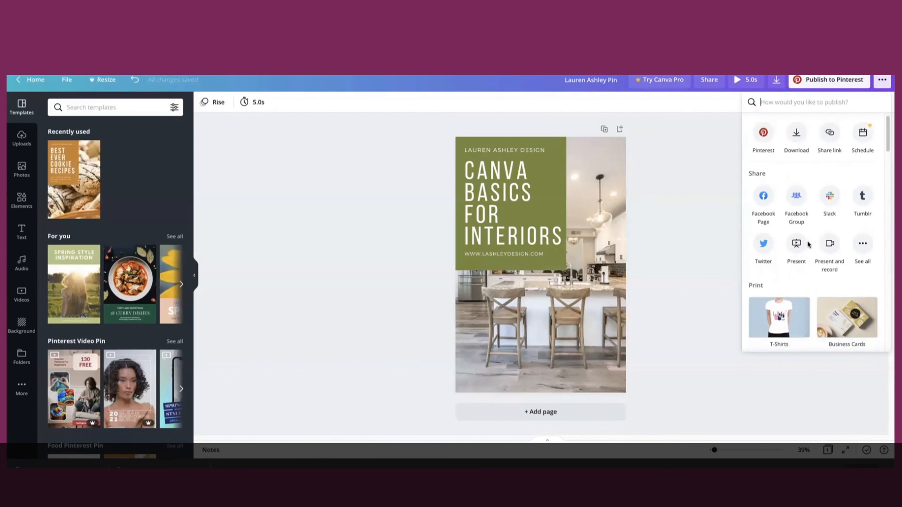
{"action": "scroll", "coordinate": [809, 245], "scroll_direction": "down", "scroll_amount": 3}
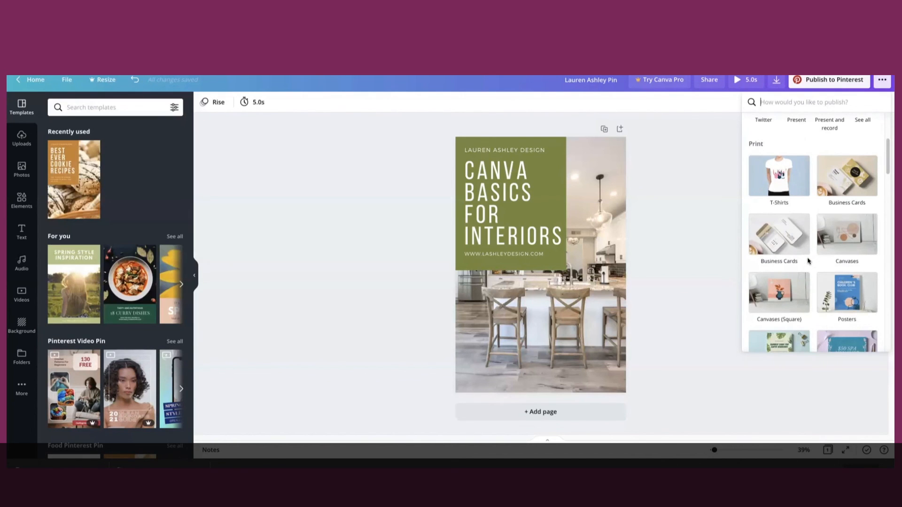
{"action": "scroll", "coordinate": [827, 287], "scroll_direction": "down", "scroll_amount": 3}
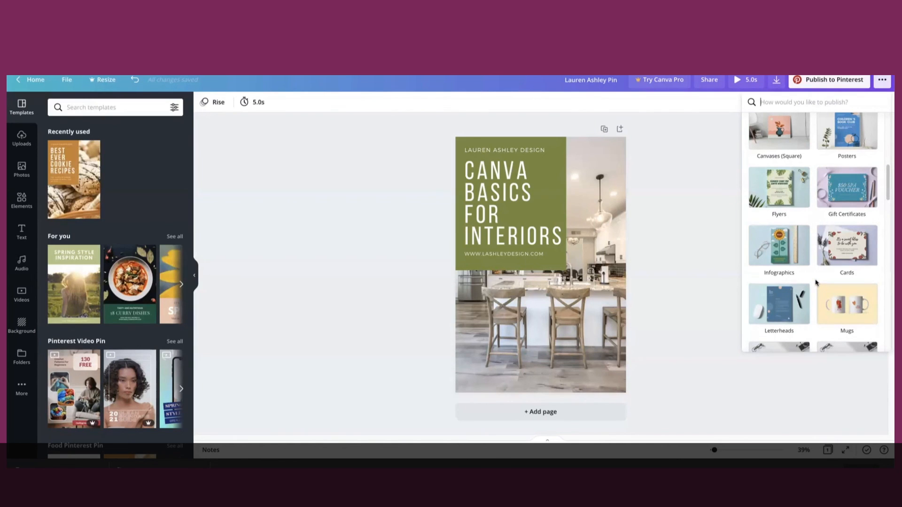
{"action": "scroll", "coordinate": [819, 285], "scroll_direction": "down", "scroll_amount": 2}
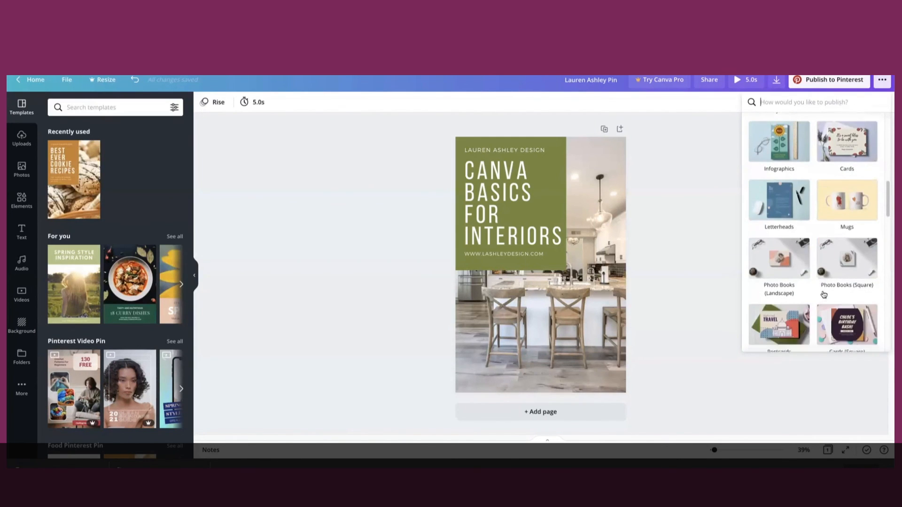
{"action": "scroll", "coordinate": [823, 292], "scroll_direction": "down", "scroll_amount": 3}
{"action": "scroll", "coordinate": [816, 285], "scroll_direction": "down", "scroll_amount": 1}
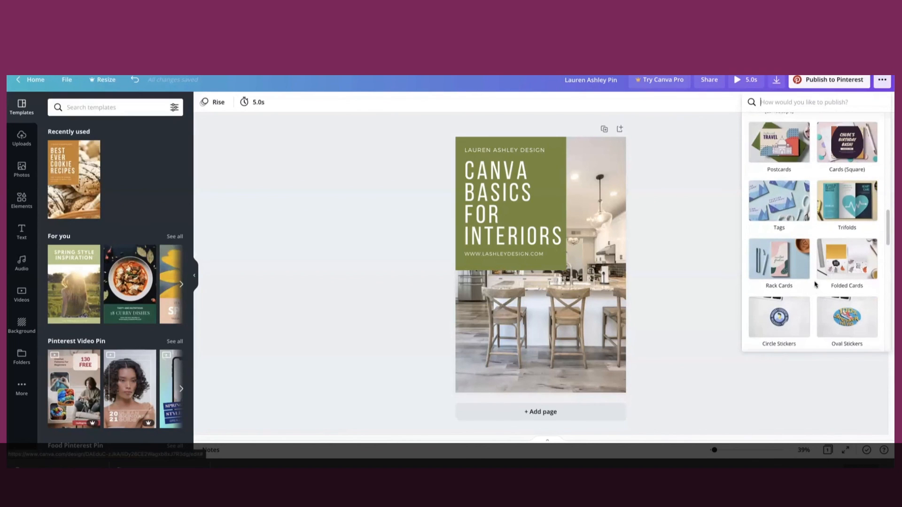
{"action": "scroll", "coordinate": [815, 284], "scroll_direction": "up", "scroll_amount": 10}
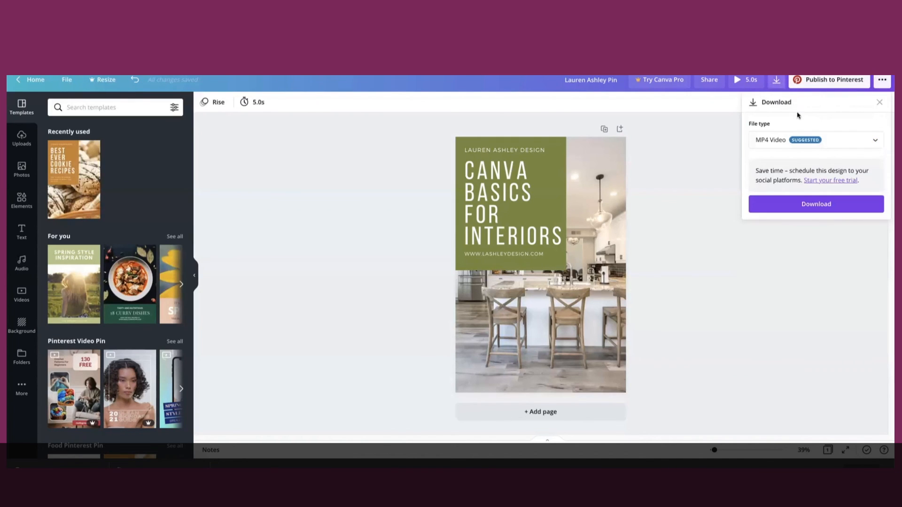
- Examine the download file types offered for the animated pin, along with its page animation options
{"action": "left_click", "coordinate": [785, 138]}
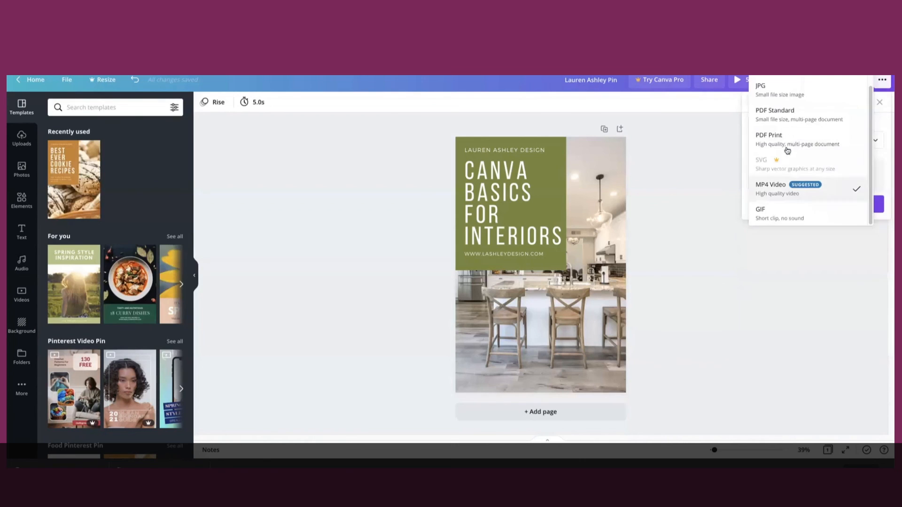
{"action": "scroll", "coordinate": [797, 121], "scroll_direction": "up", "scroll_amount": 1}
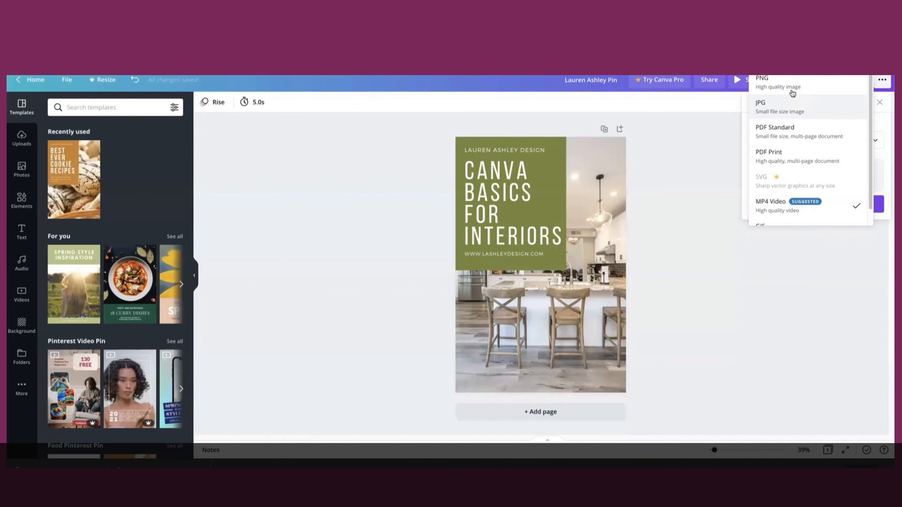
{"action": "left_click", "coordinate": [292, 149]}
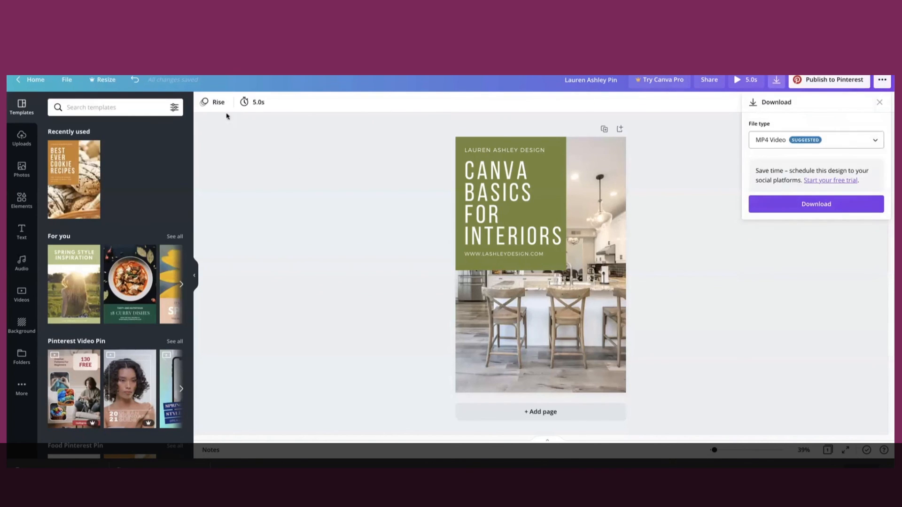
{"action": "left_click", "coordinate": [217, 102]}
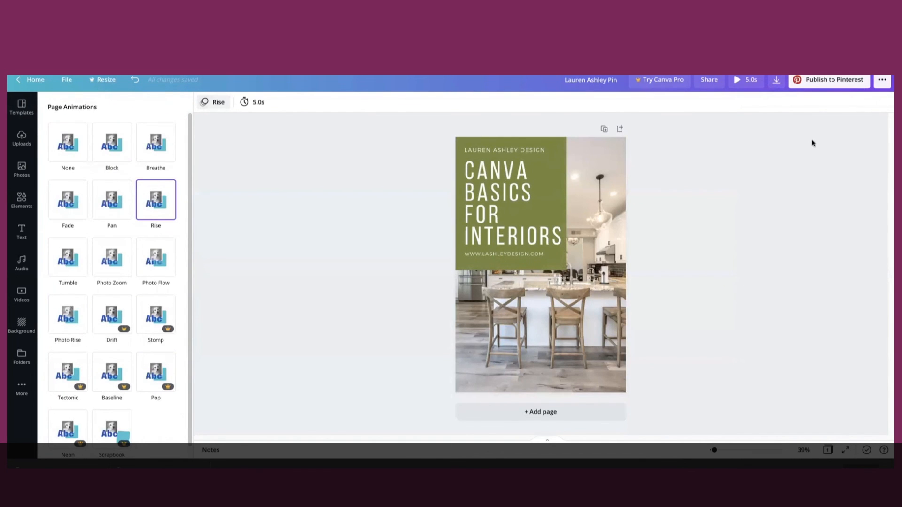
{"action": "left_click", "coordinate": [776, 81]}
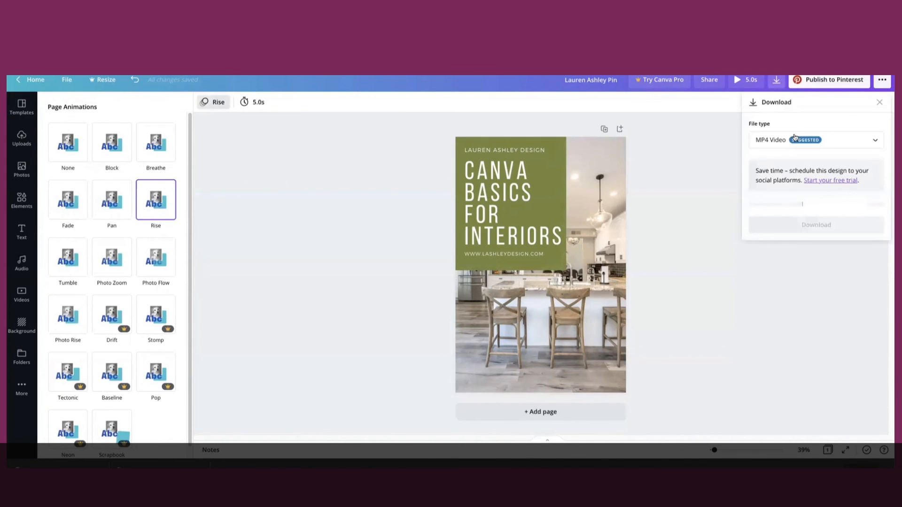
{"action": "left_click", "coordinate": [795, 138]}
{"action": "scroll", "coordinate": [797, 141], "scroll_direction": "up", "scroll_amount": 1}
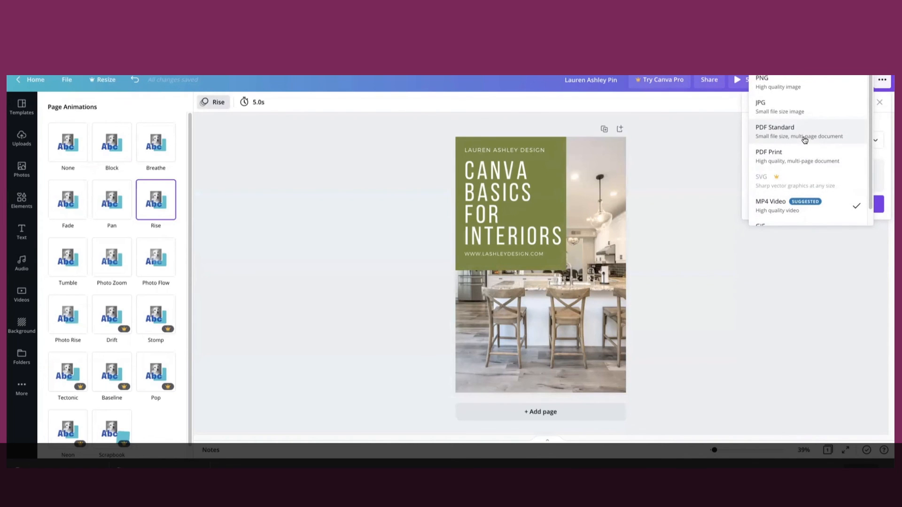
{"action": "left_click", "coordinate": [741, 135]}
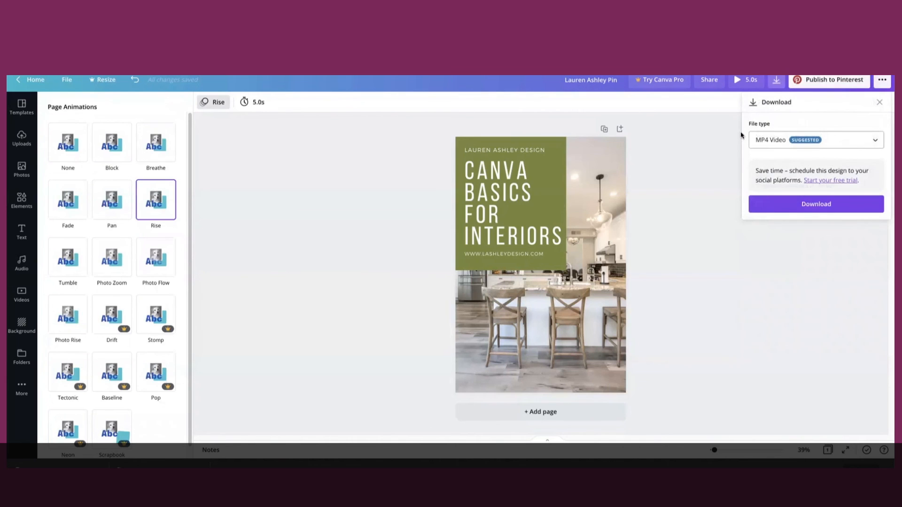